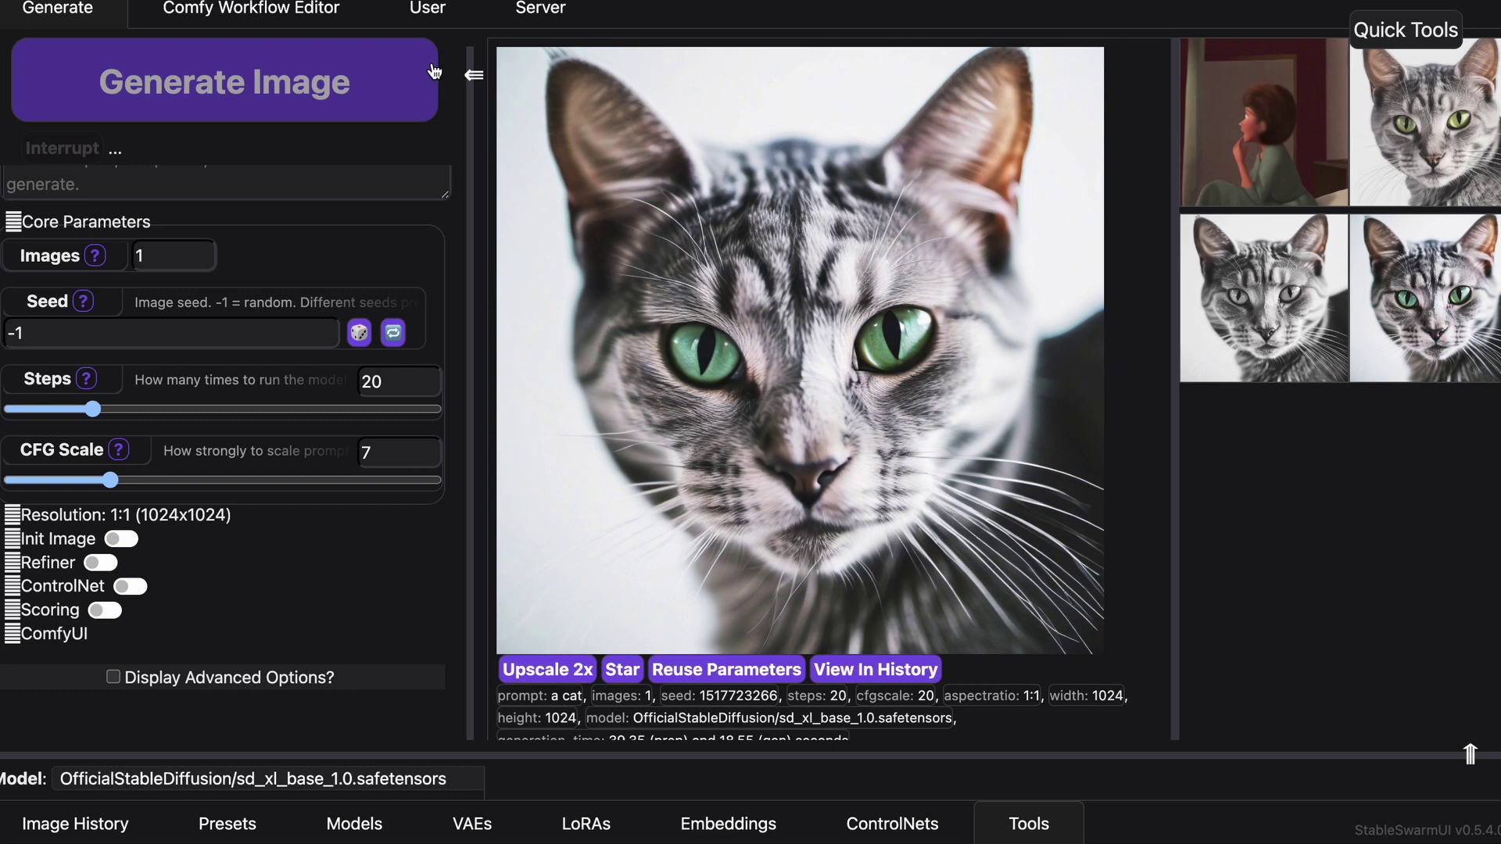
# Collapse the left parameter panel so the cat image and prompt bar fill the width.
pyautogui.click(475, 73)
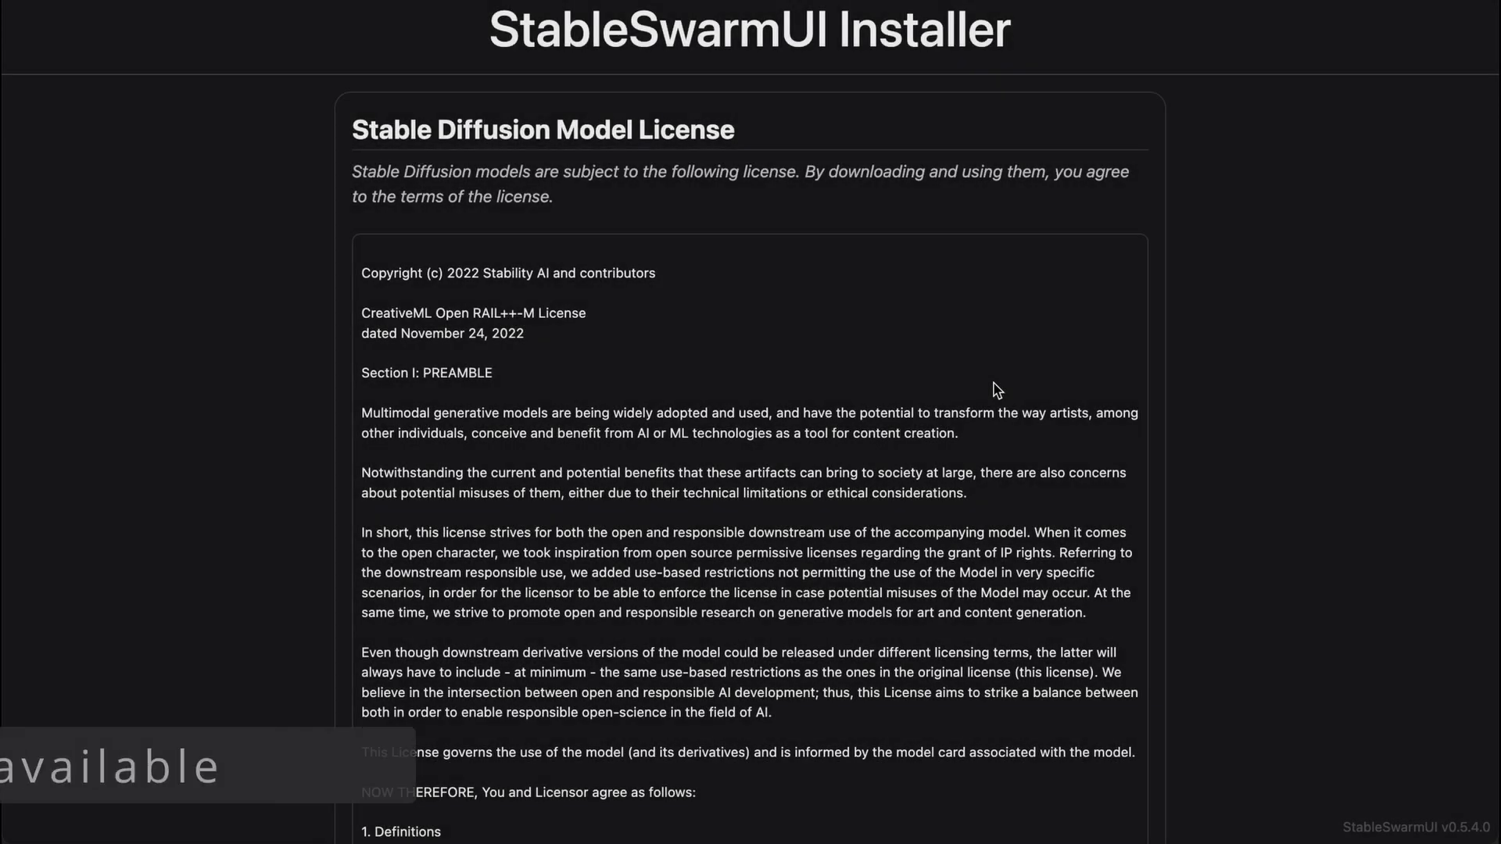
pyautogui.scroll(-15, 994, 389)
pyautogui.scroll(-5, 994, 390)
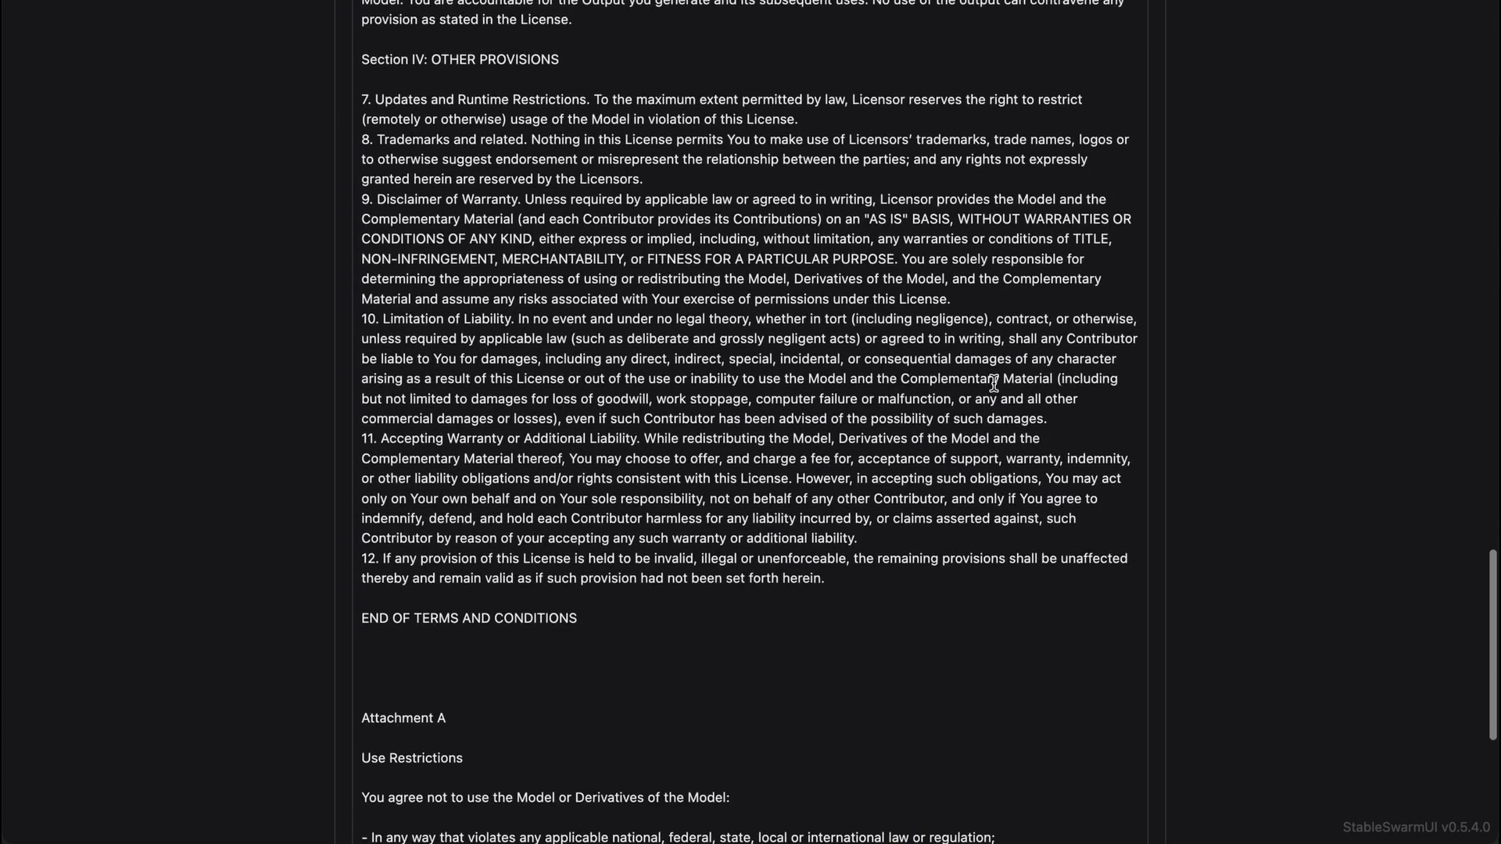
pyautogui.scroll(-5, 1139, 693)
# Agree to the model license, keep the Dark Dreams theme, and choose Just Yourself On This PC.
pyautogui.click(1116, 809)
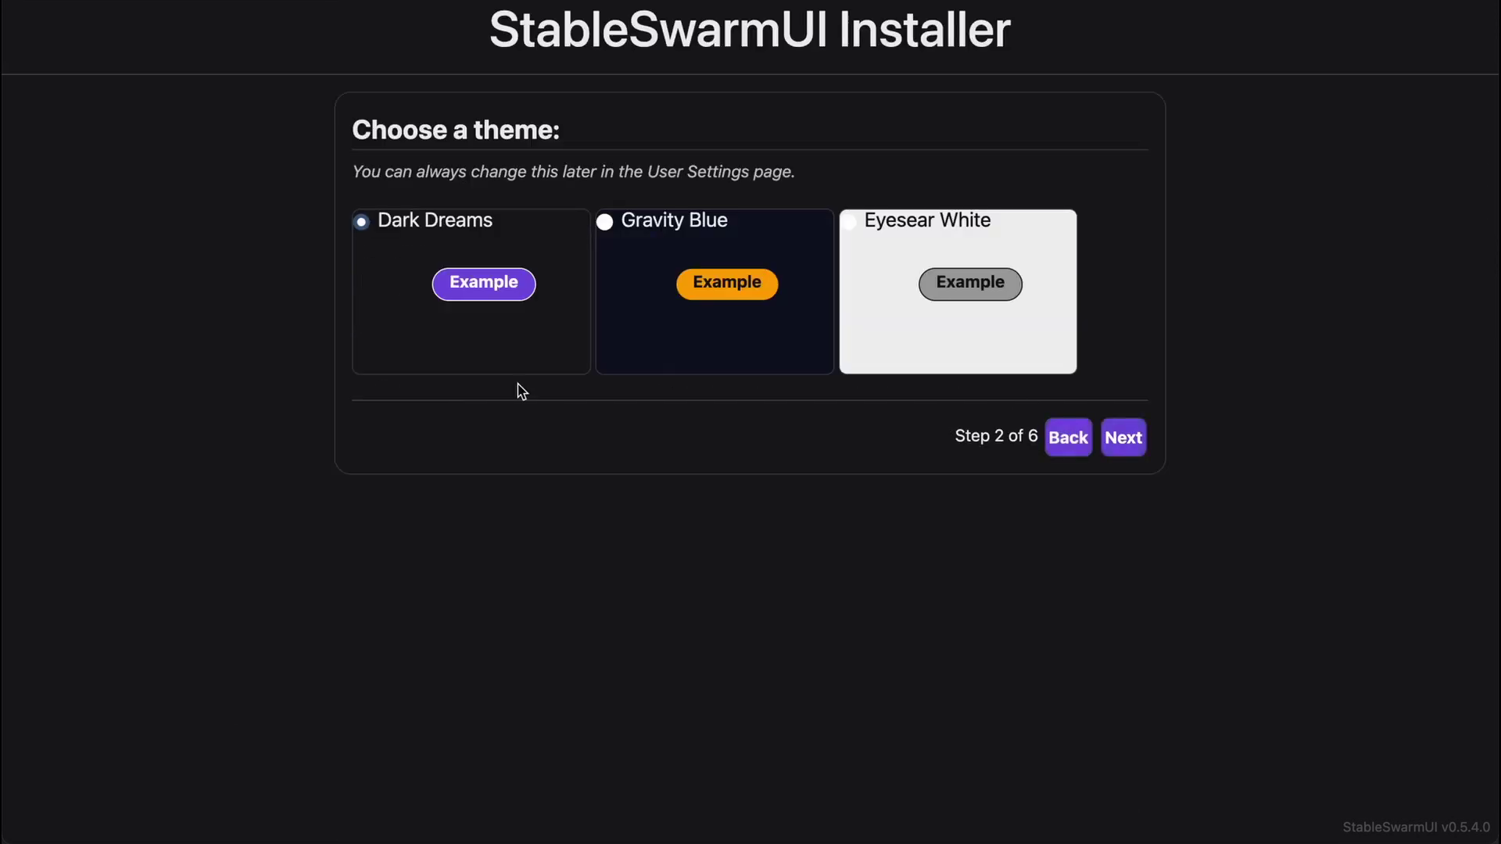
pyautogui.click(1124, 441)
pyautogui.click(480, 233)
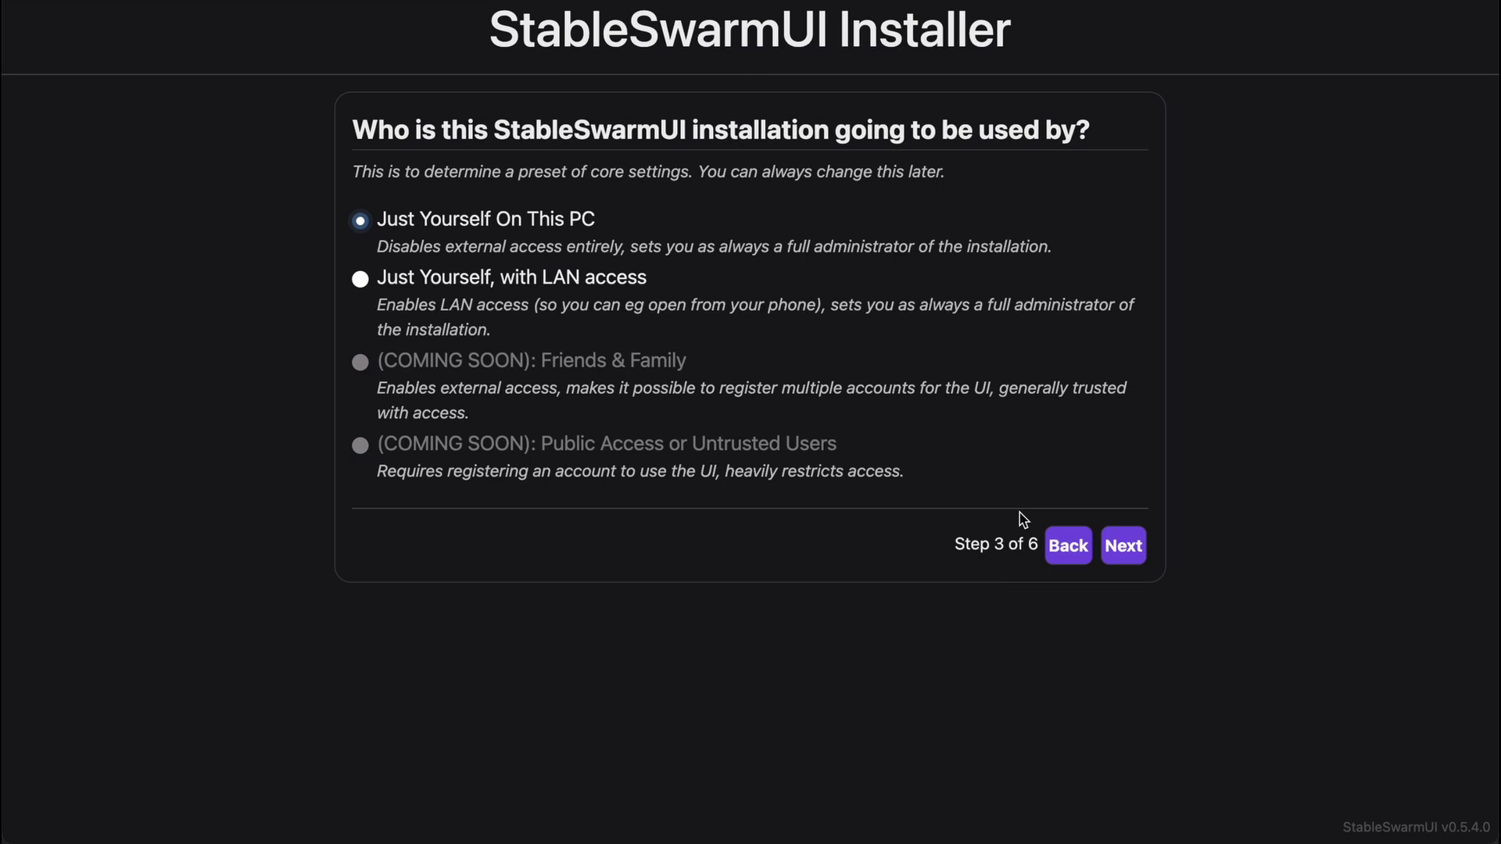
pyautogui.click(1123, 545)
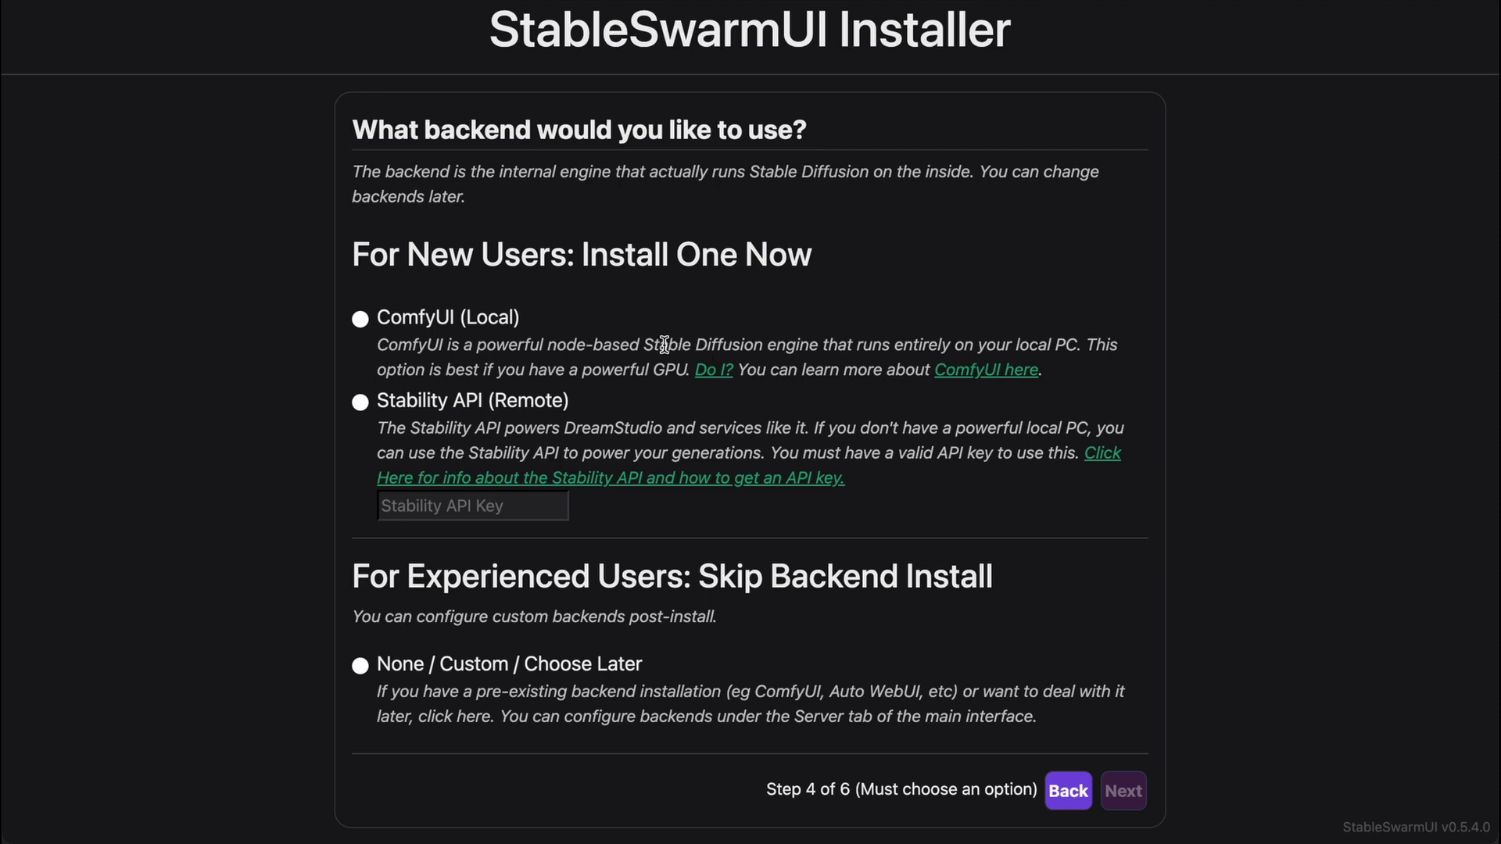
# Choose the local ComfyUI backend and the SDXL 1.0 Base and Refiner models, and start installing.
pyautogui.click(492, 327)
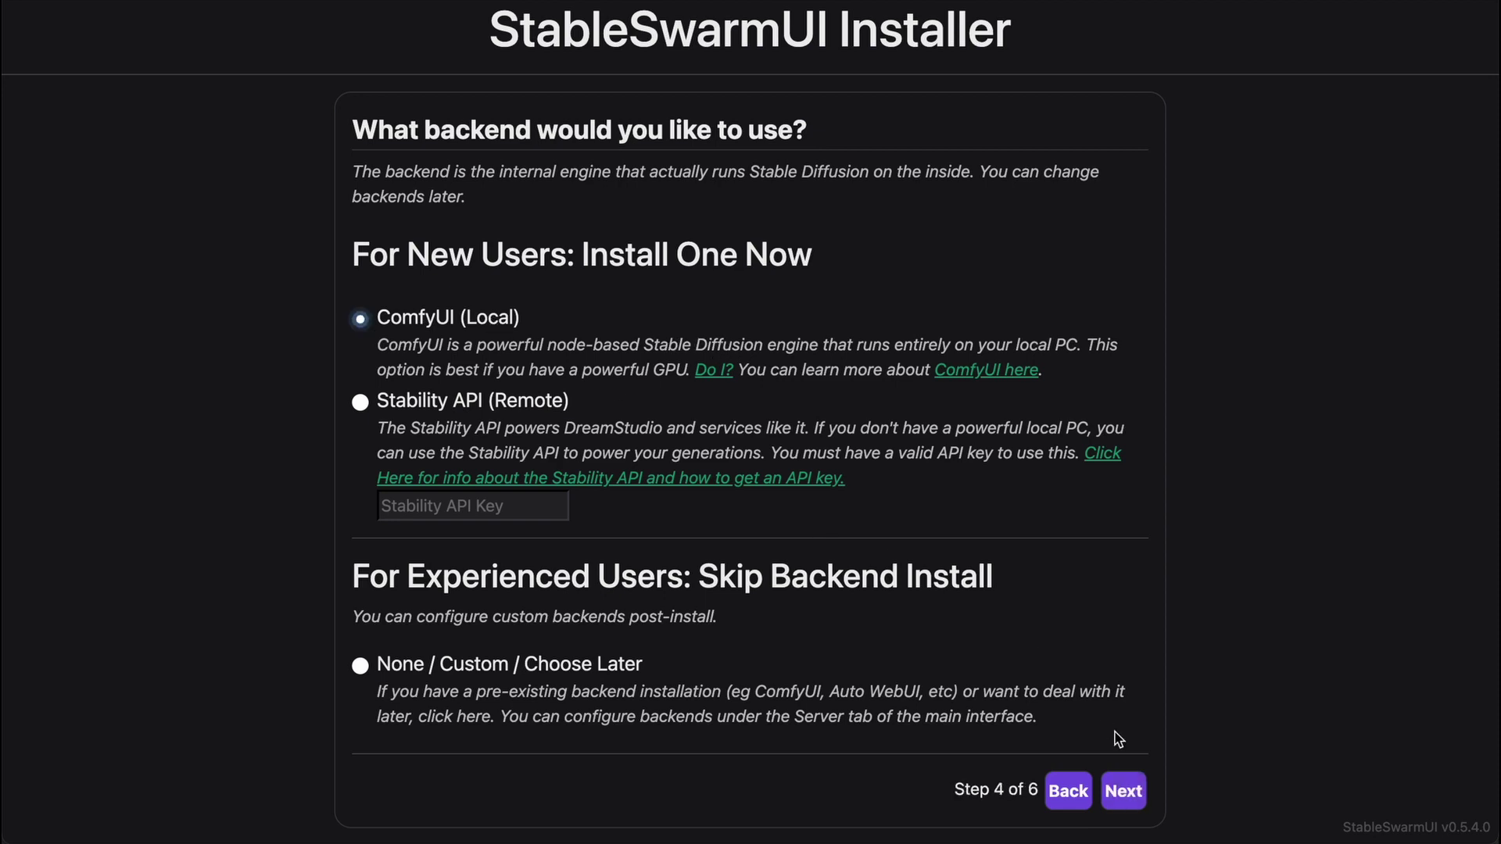
pyautogui.click(1123, 792)
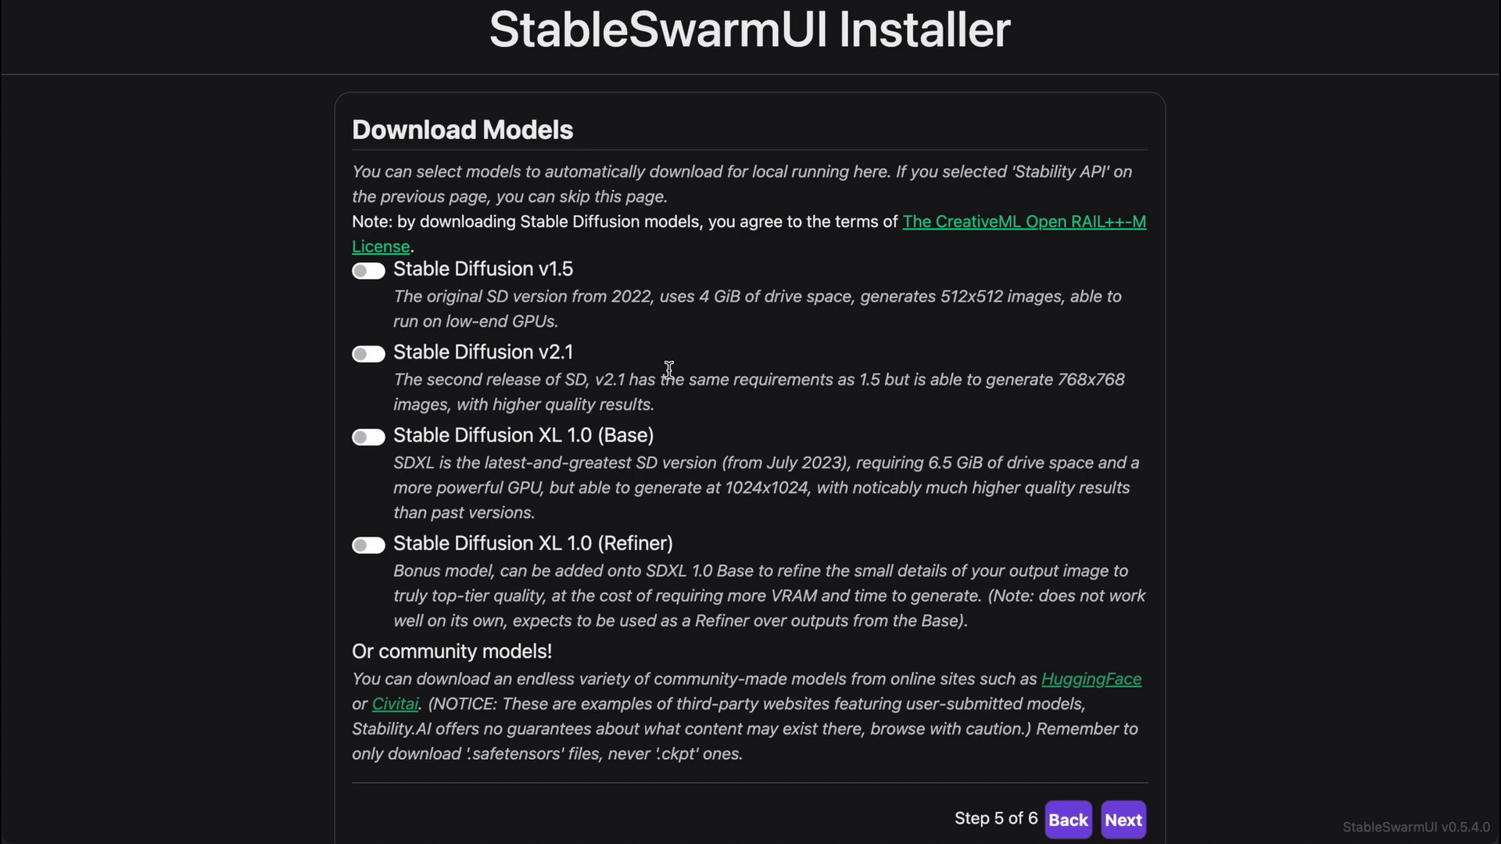
pyautogui.scroll(-1, 399, 375)
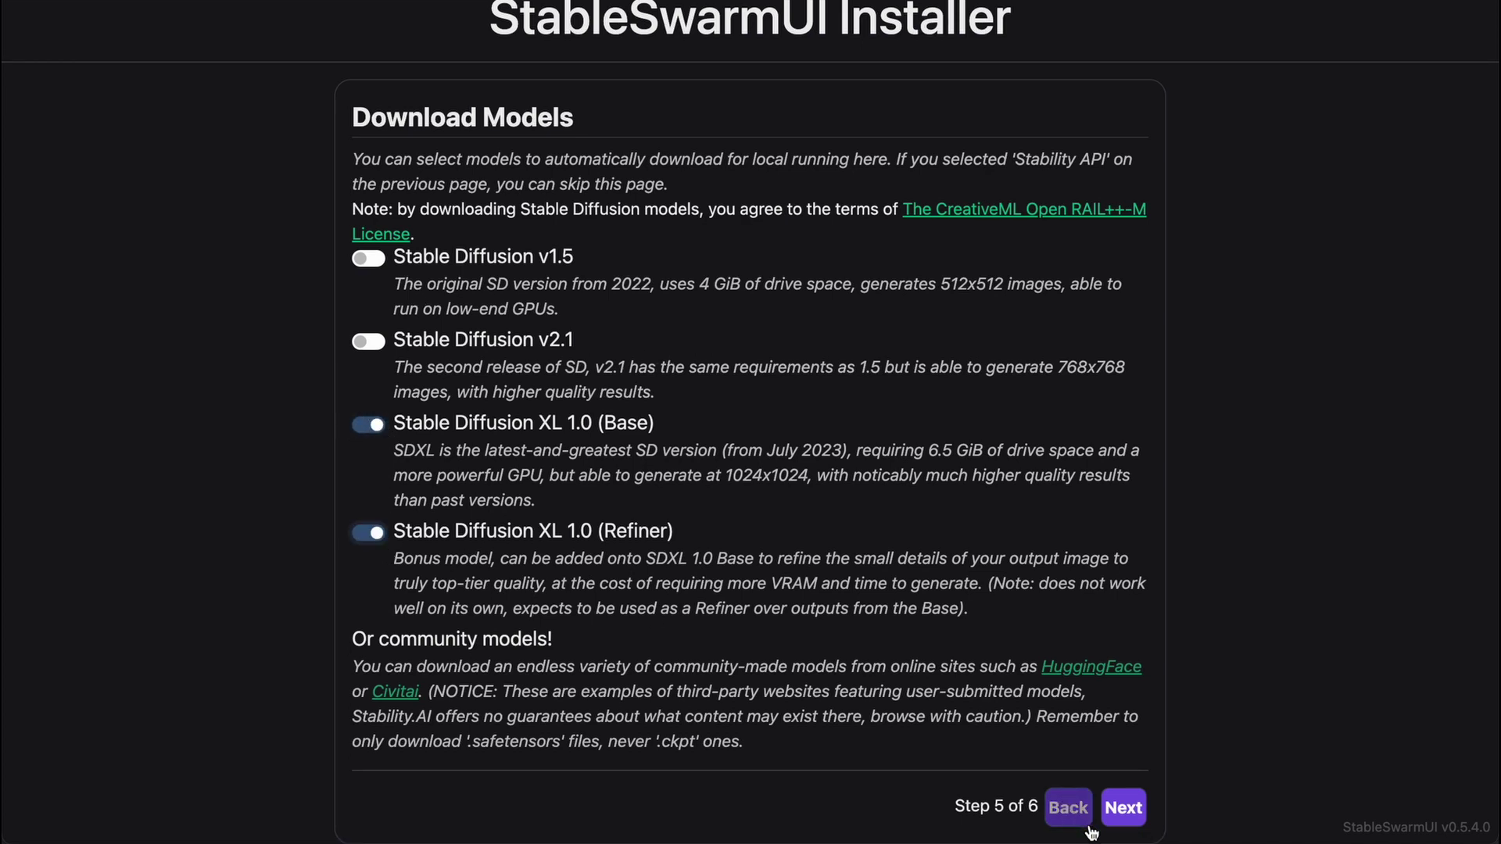
pyautogui.click(1117, 817)
pyautogui.click(513, 389)
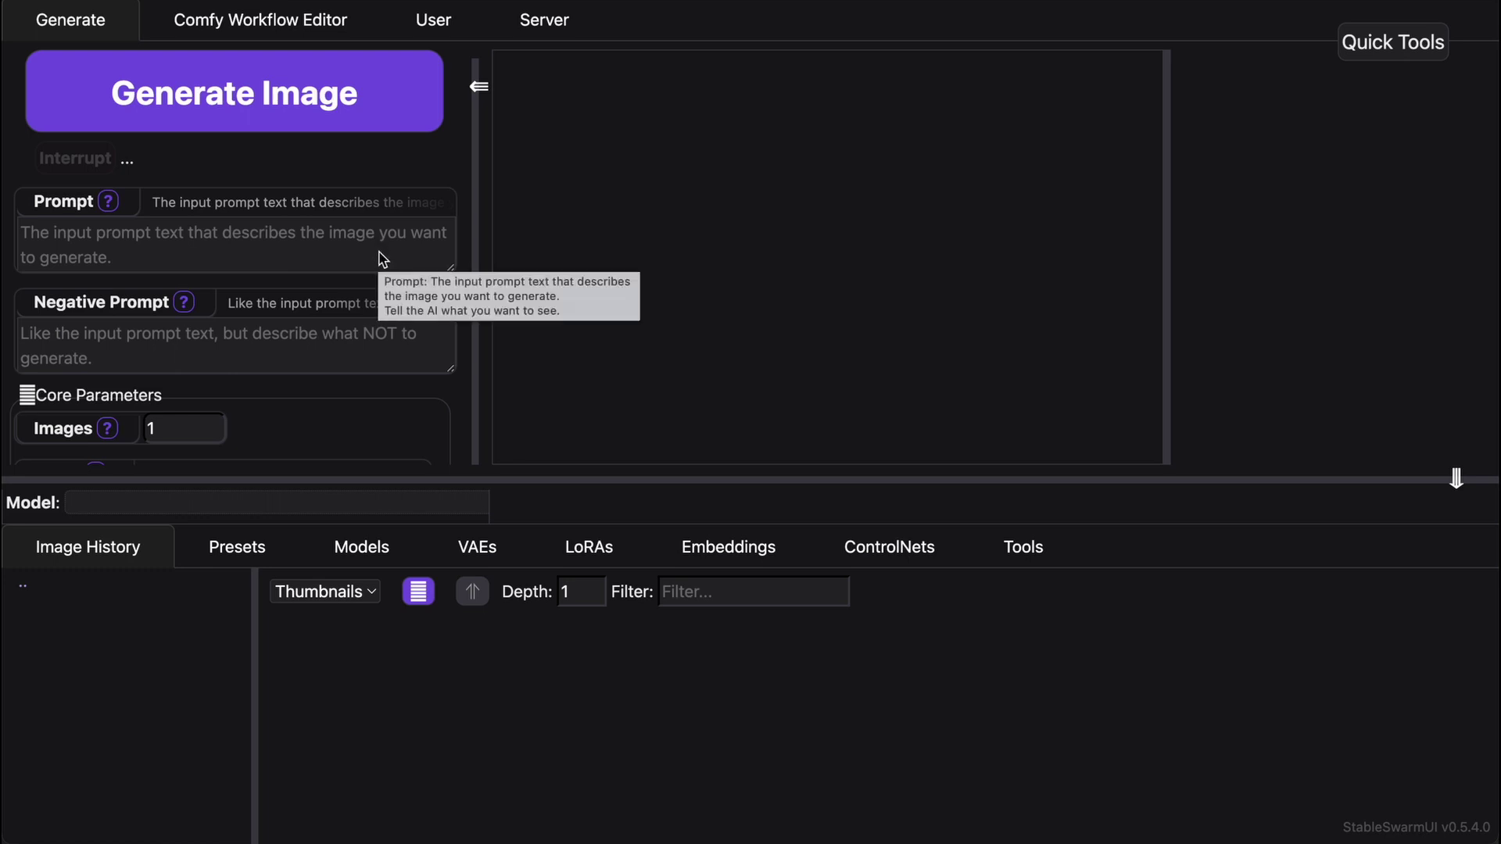
# Generate an image from the prompt 'a cat' using the sd_xl_base_1.0 model.
pyautogui.click(237, 245)
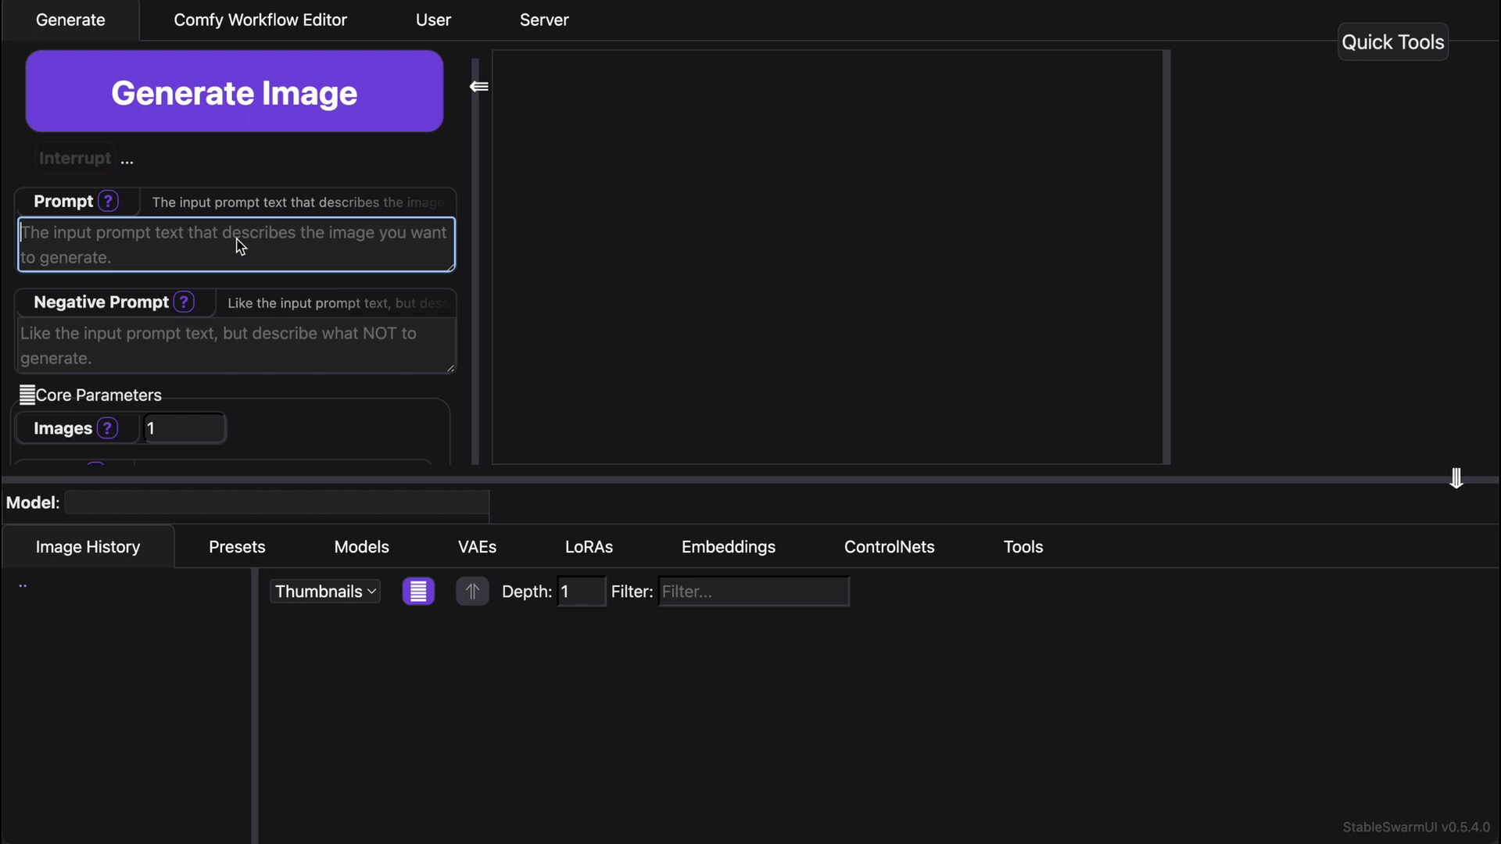
pyautogui.write('a cat')
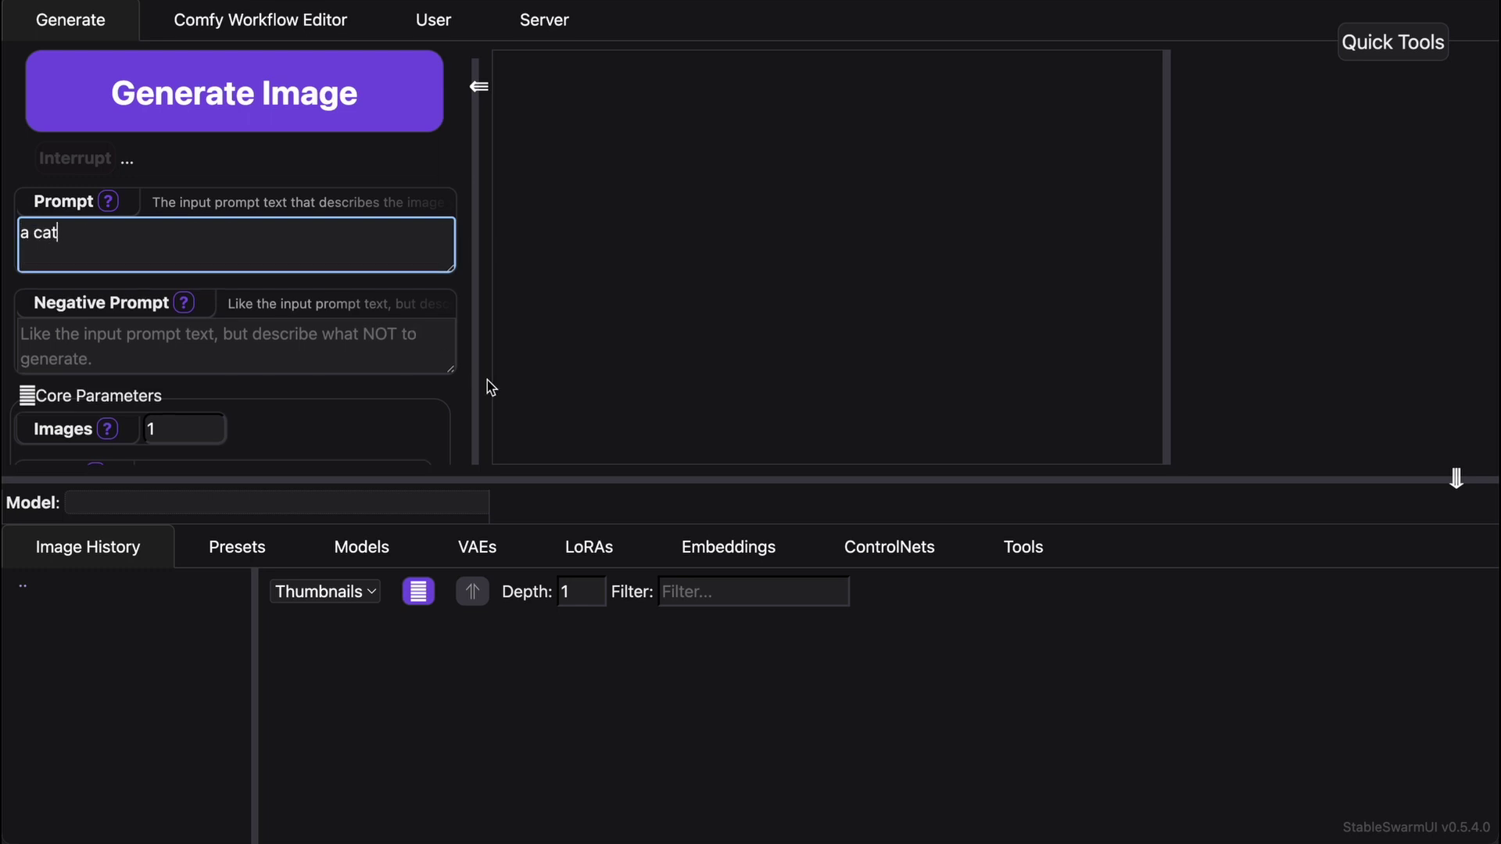
pyautogui.click(489, 382)
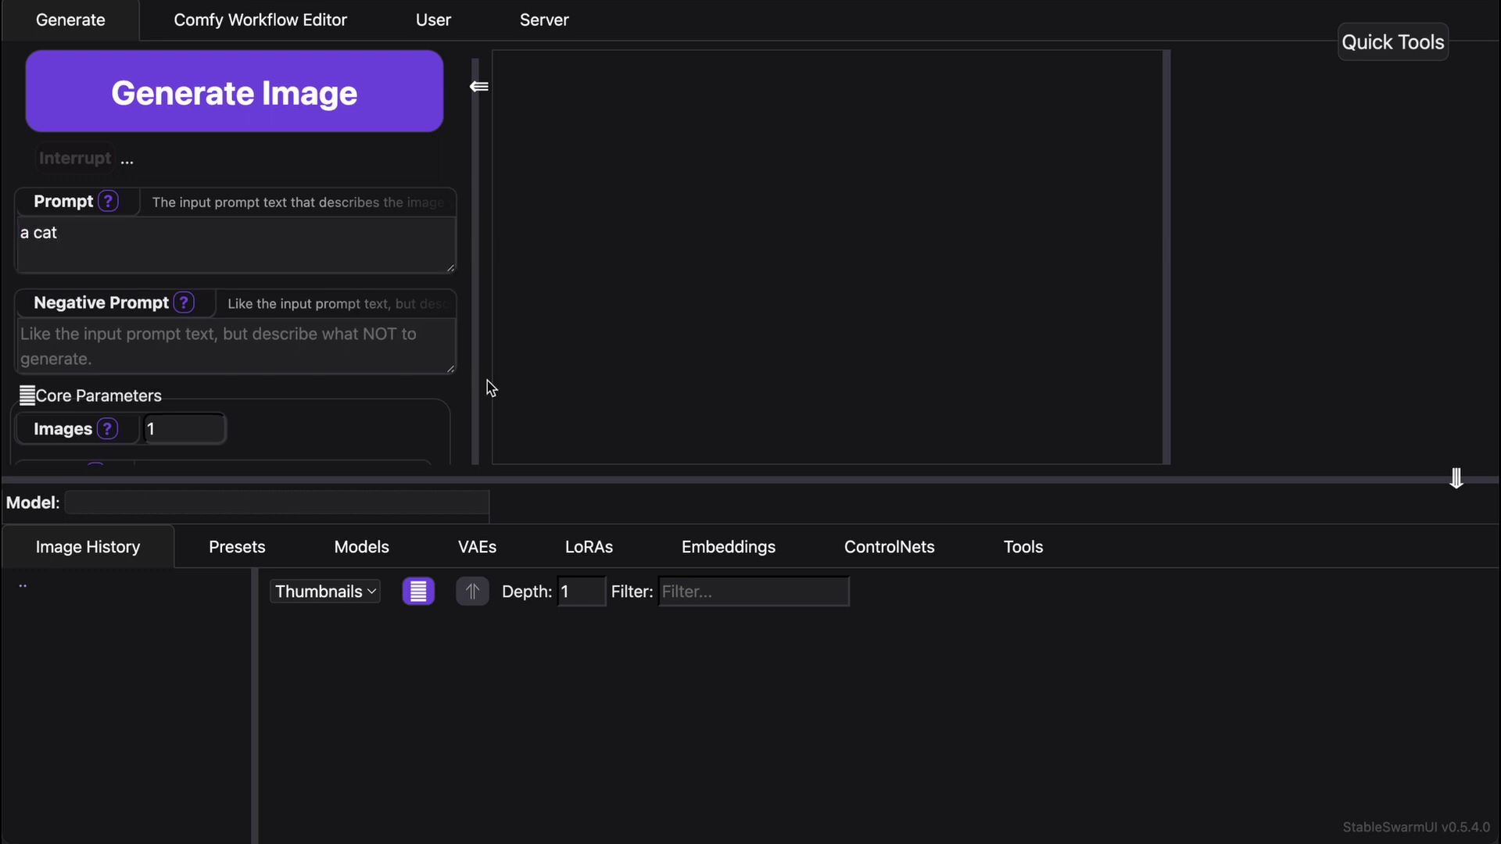
pyautogui.click(375, 511)
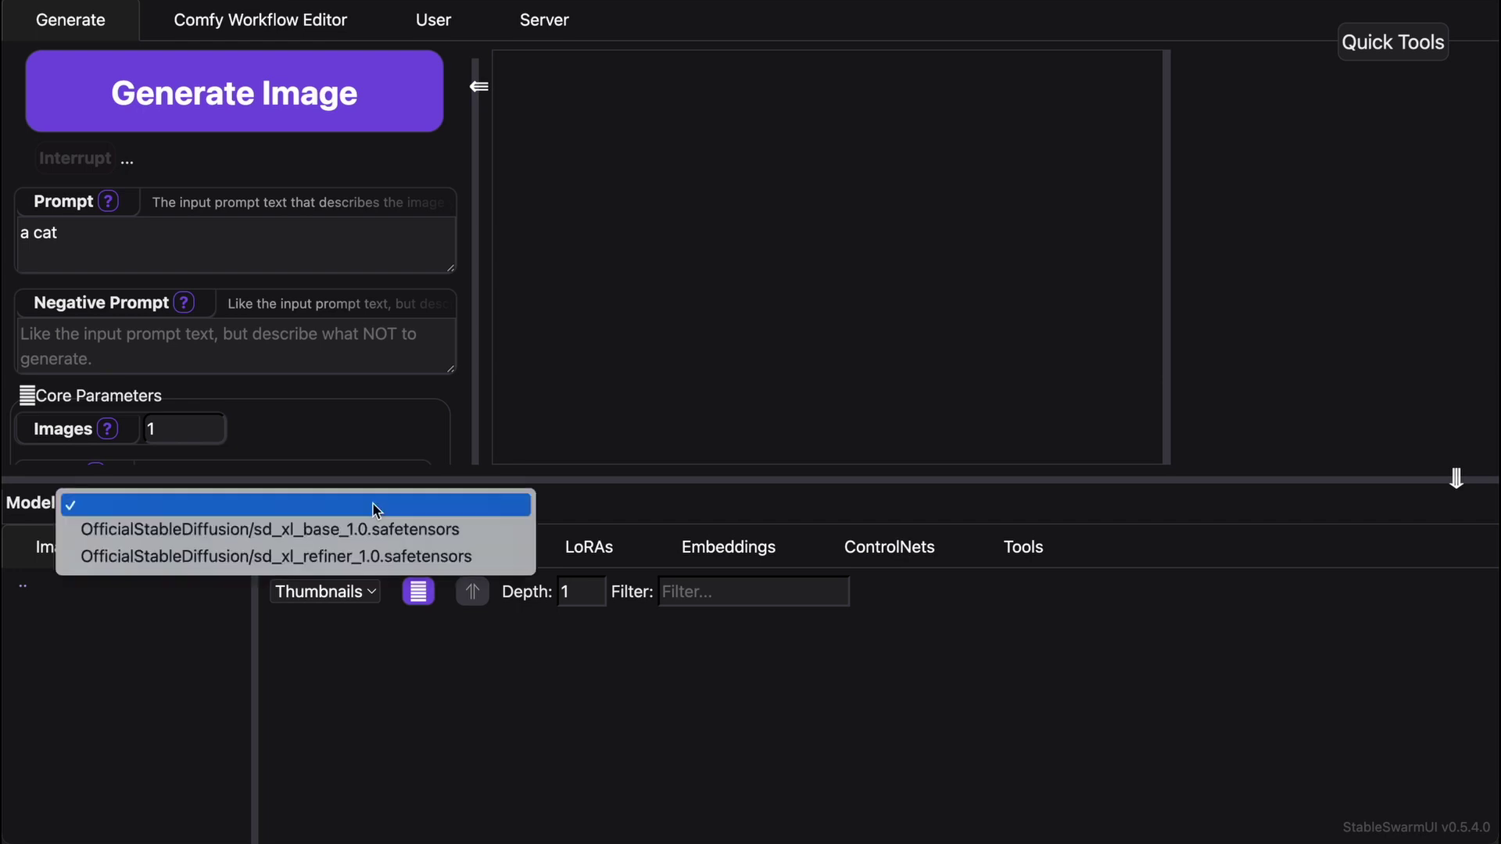
pyautogui.click(515, 532)
pyautogui.click(348, 124)
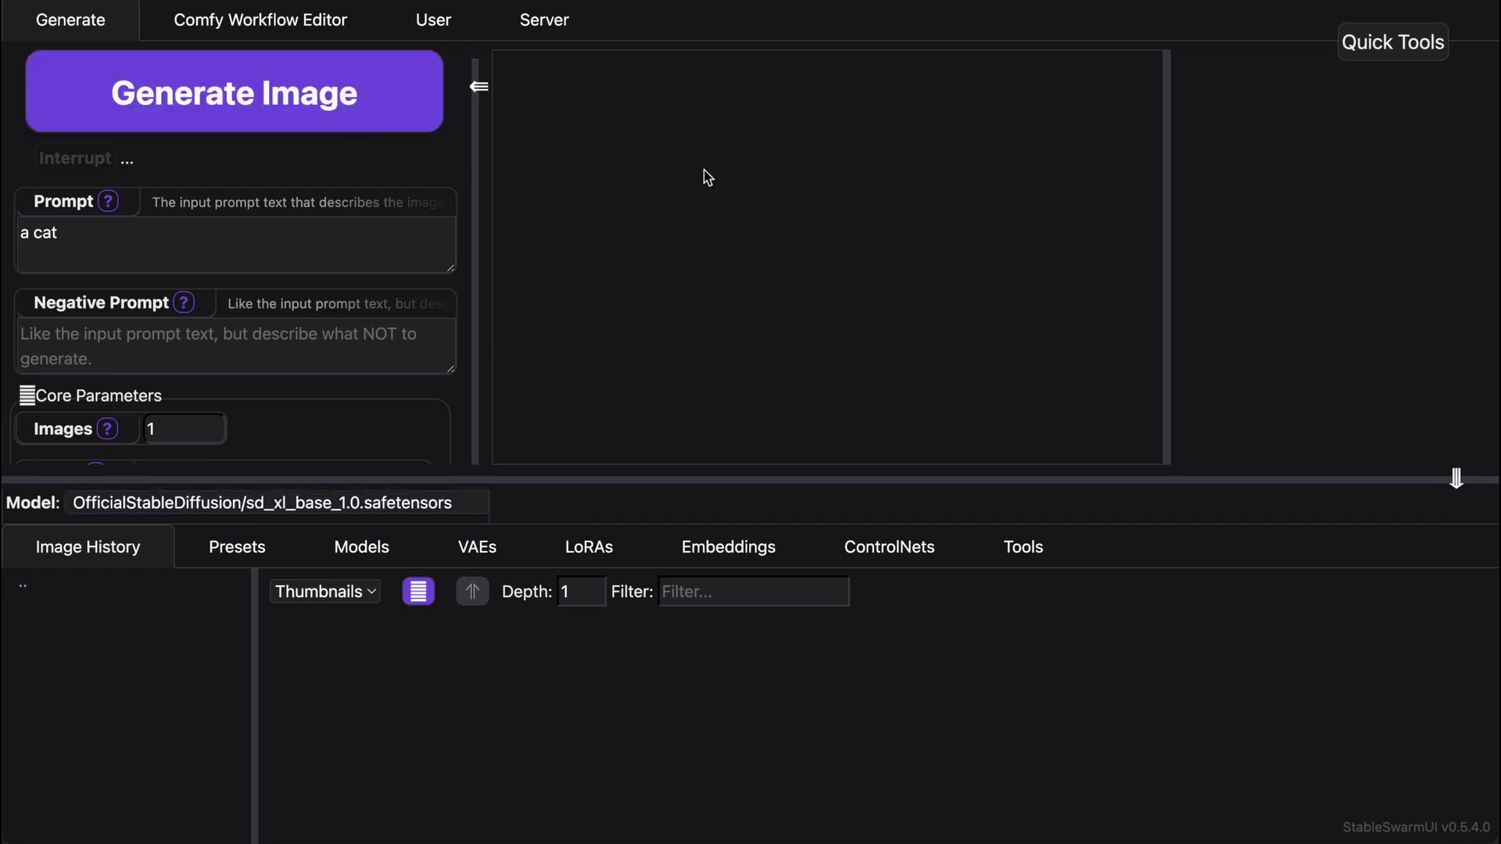
pyautogui.scroll(-1, 376, 352)
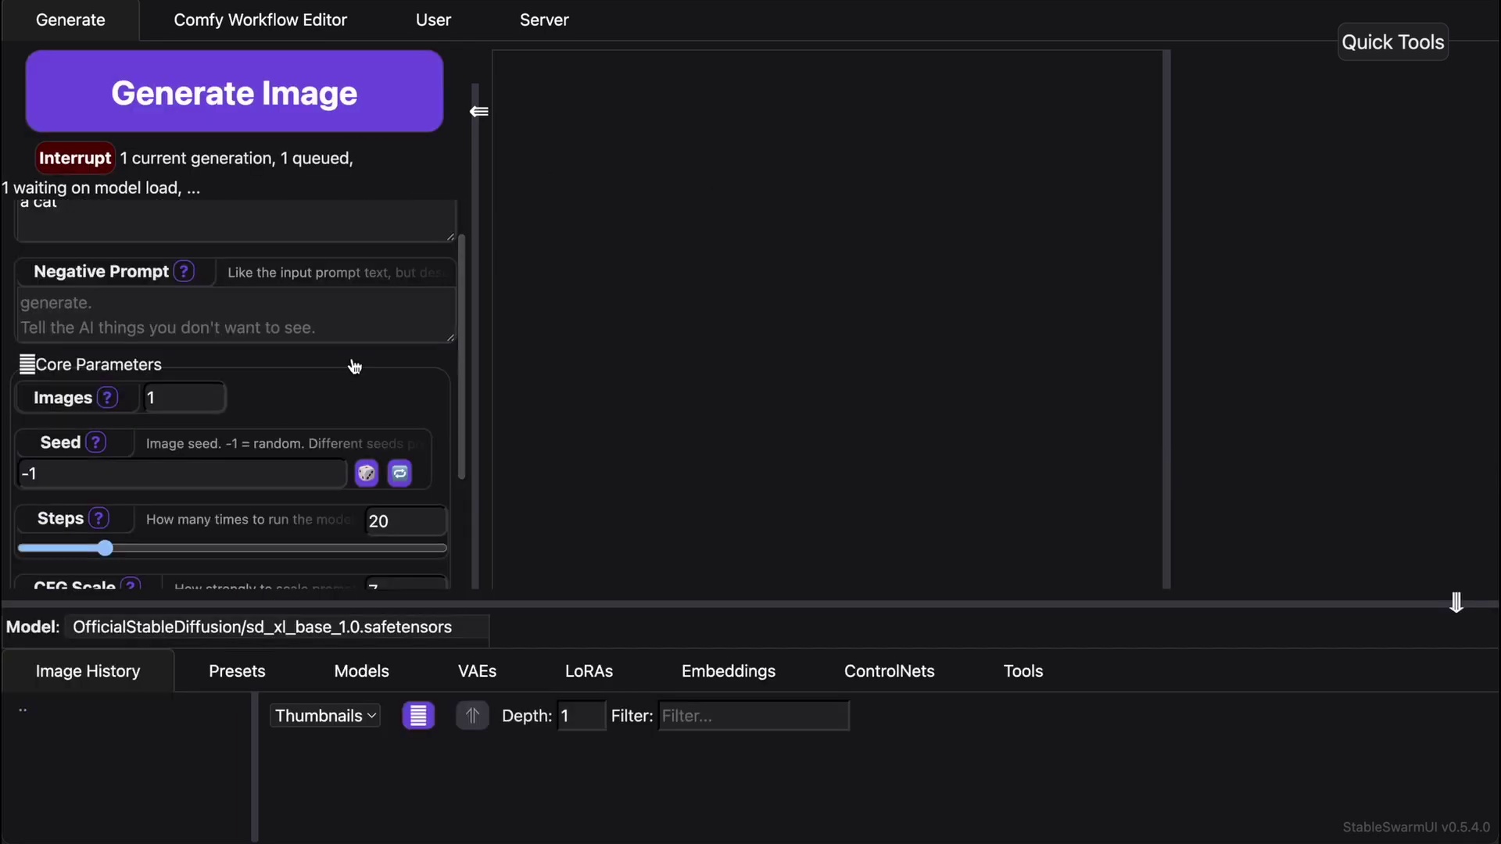
pyautogui.scroll(-2, 362, 393)
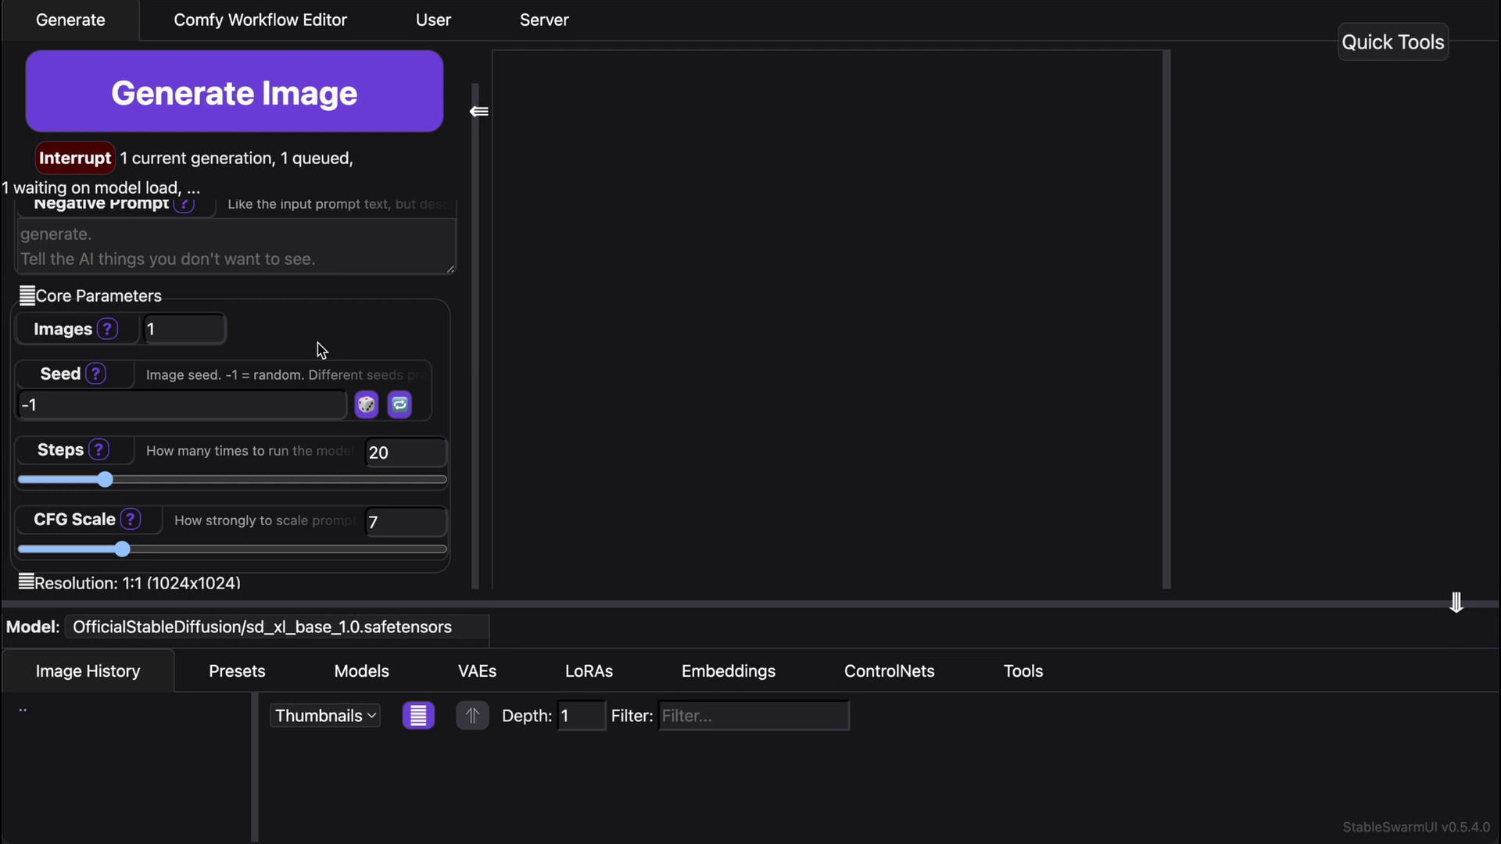
pyautogui.scroll(-2, 319, 350)
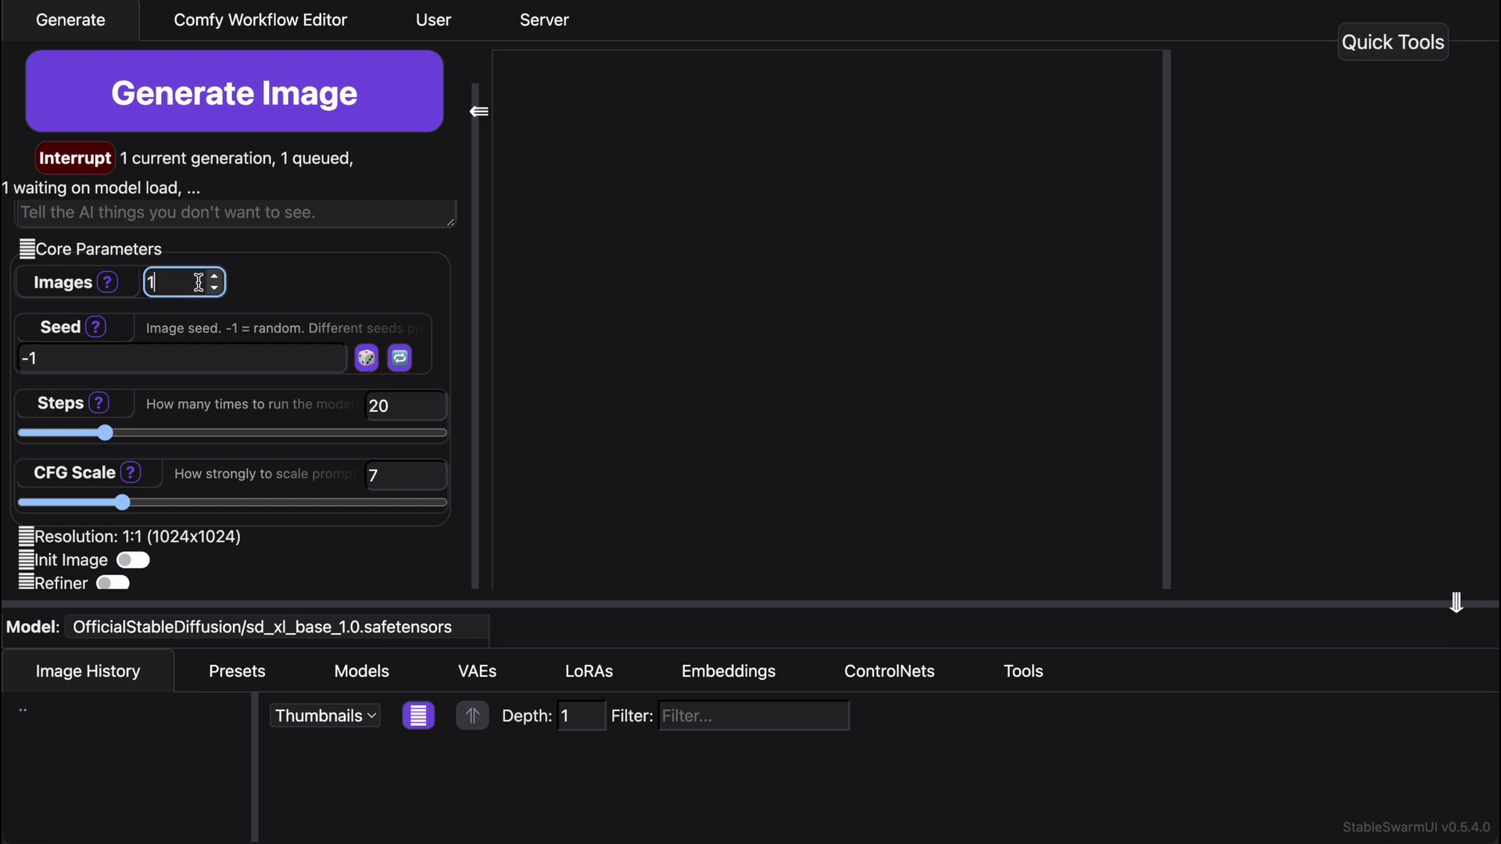
pyautogui.scroll(-1, 212, 282)
pyautogui.scroll(-1, 226, 309)
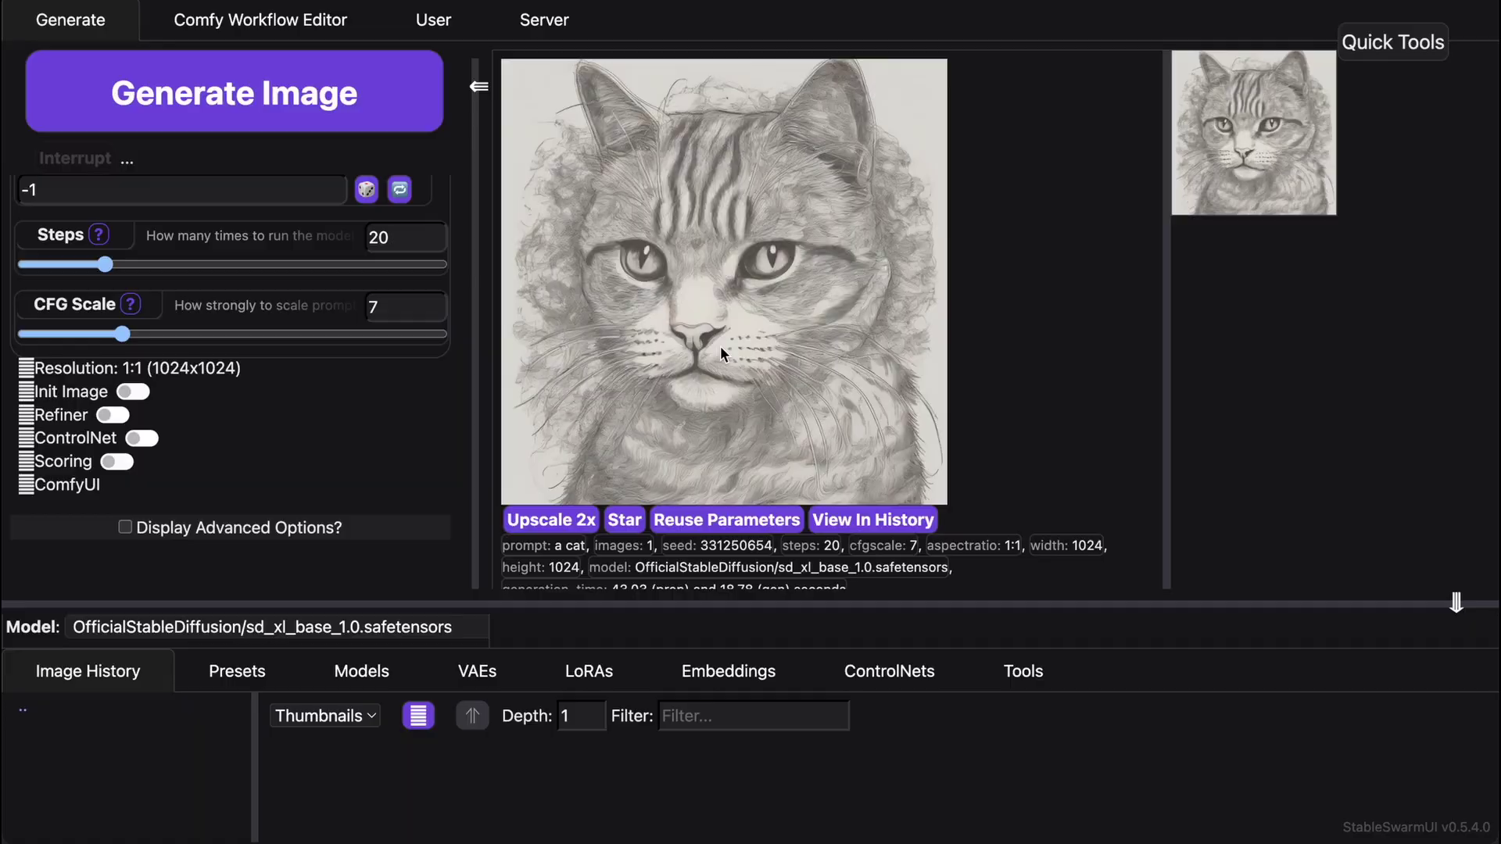
# View the cat image at full size and inspect its generation details and time.
pyautogui.click(720, 347)
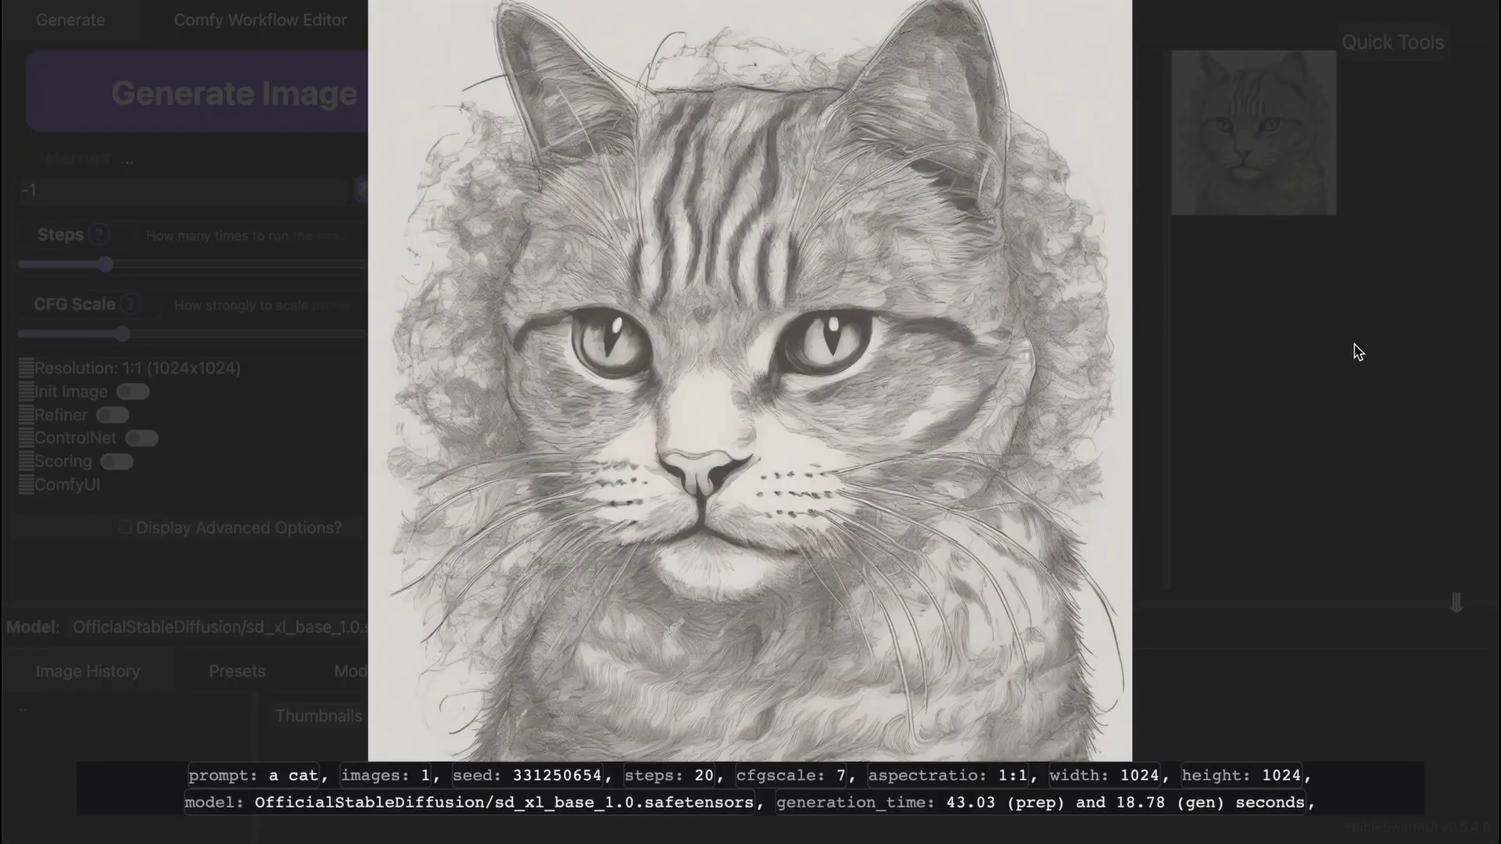
pyautogui.click(759, 382)
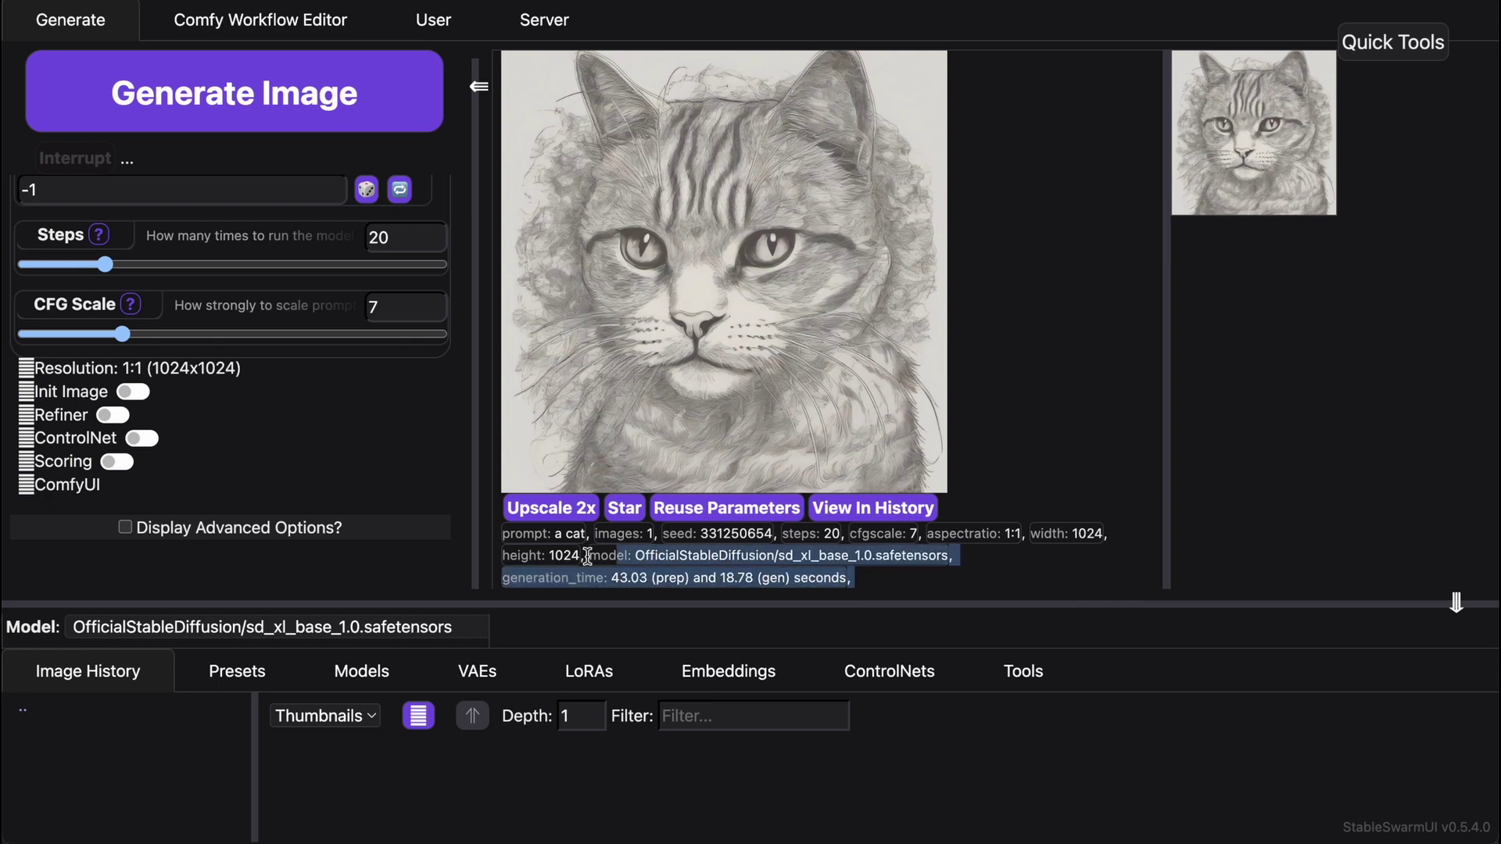
pyautogui.moveTo(859, 592); pyautogui.dragTo(872, 593)
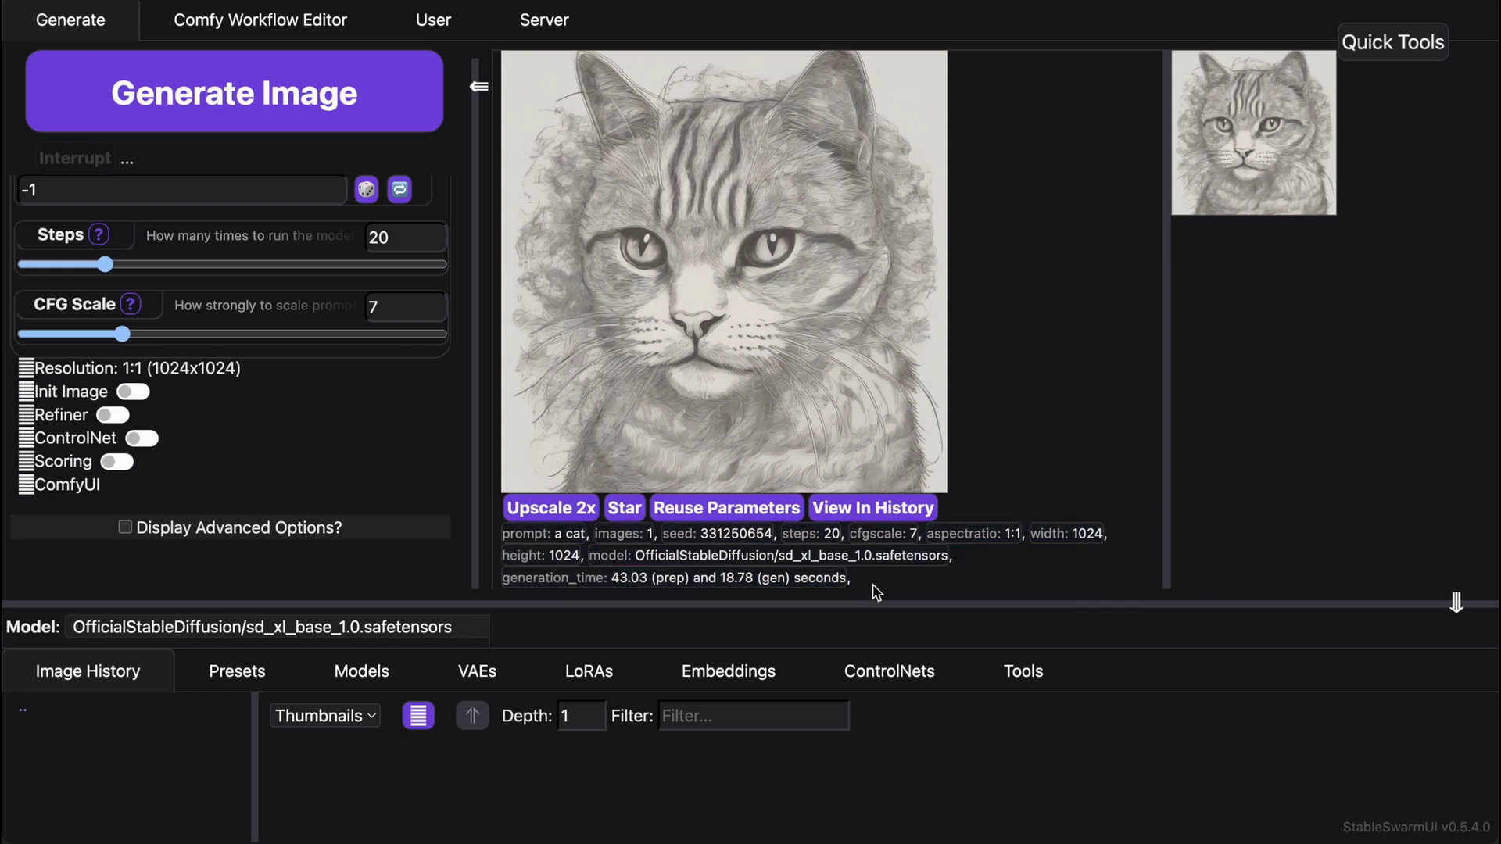
pyautogui.moveTo(575, 592); pyautogui.dragTo(846, 574)
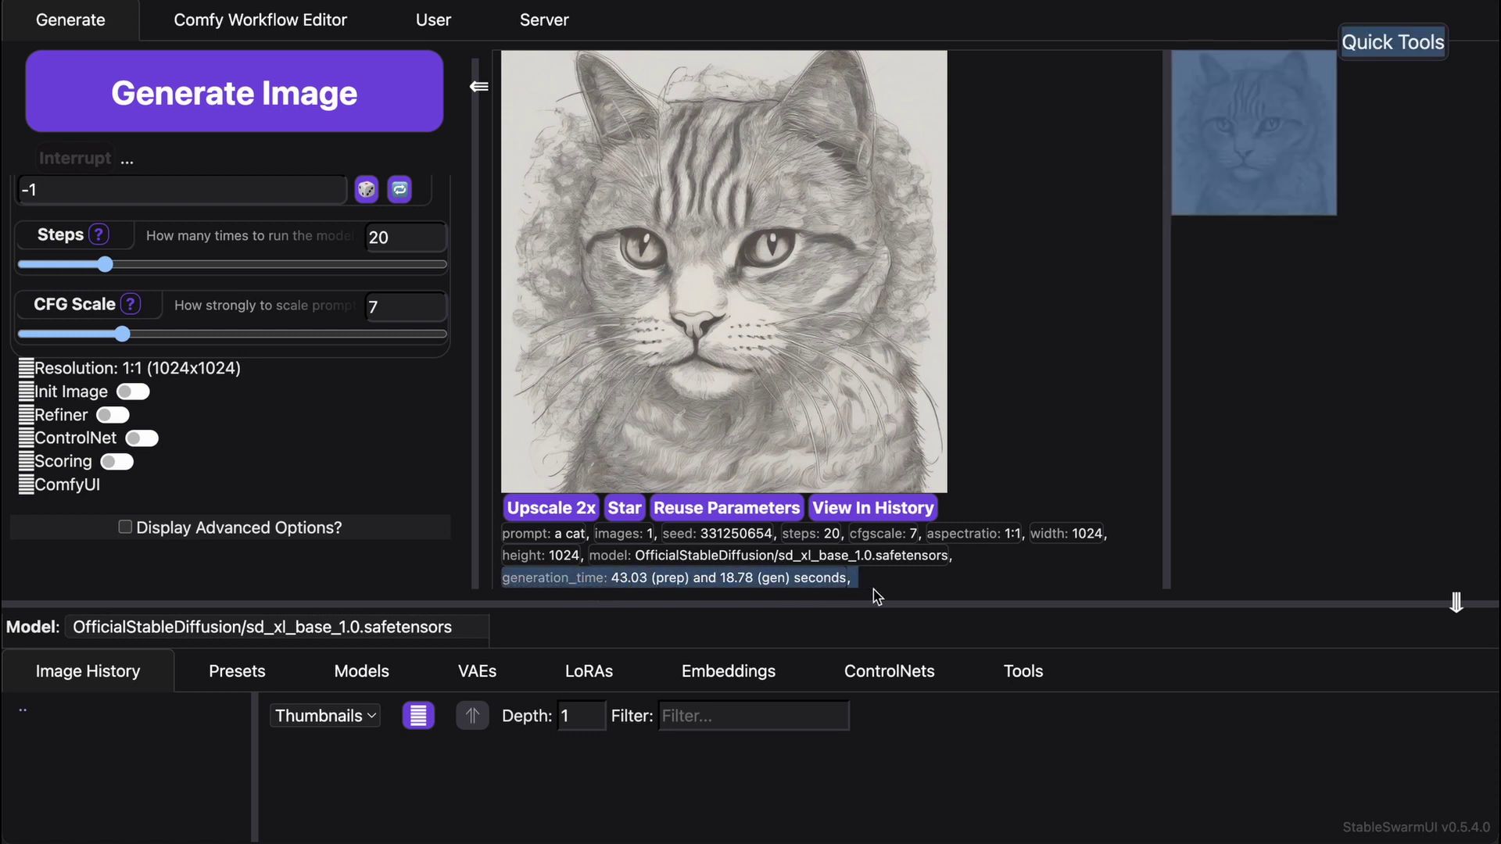
pyautogui.click(847, 573)
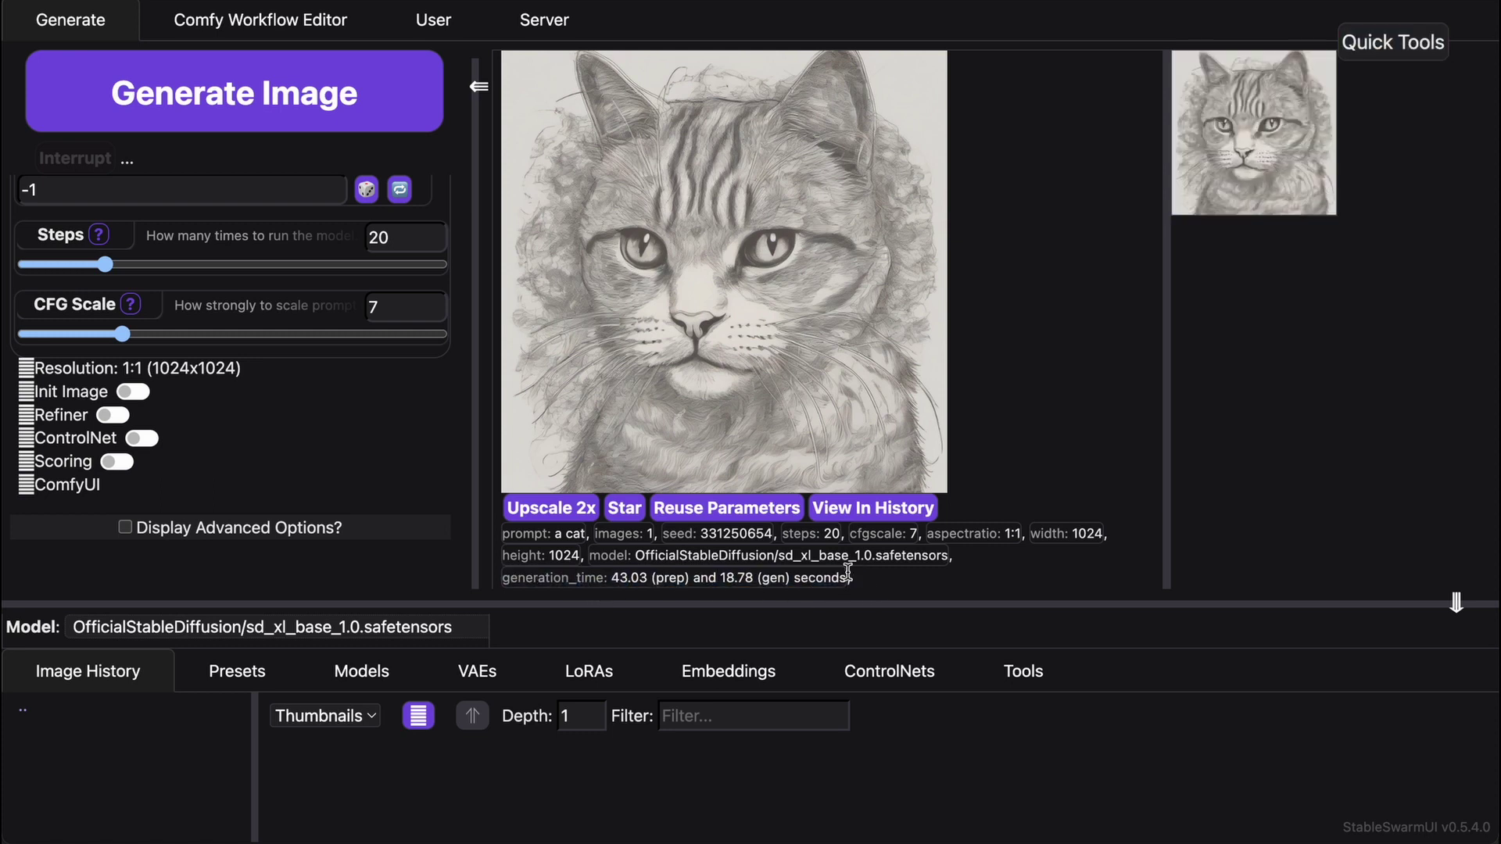
# Set the resolution aspect ratio to 21:9 and close the full-size image view.
pyautogui.click(118, 371)
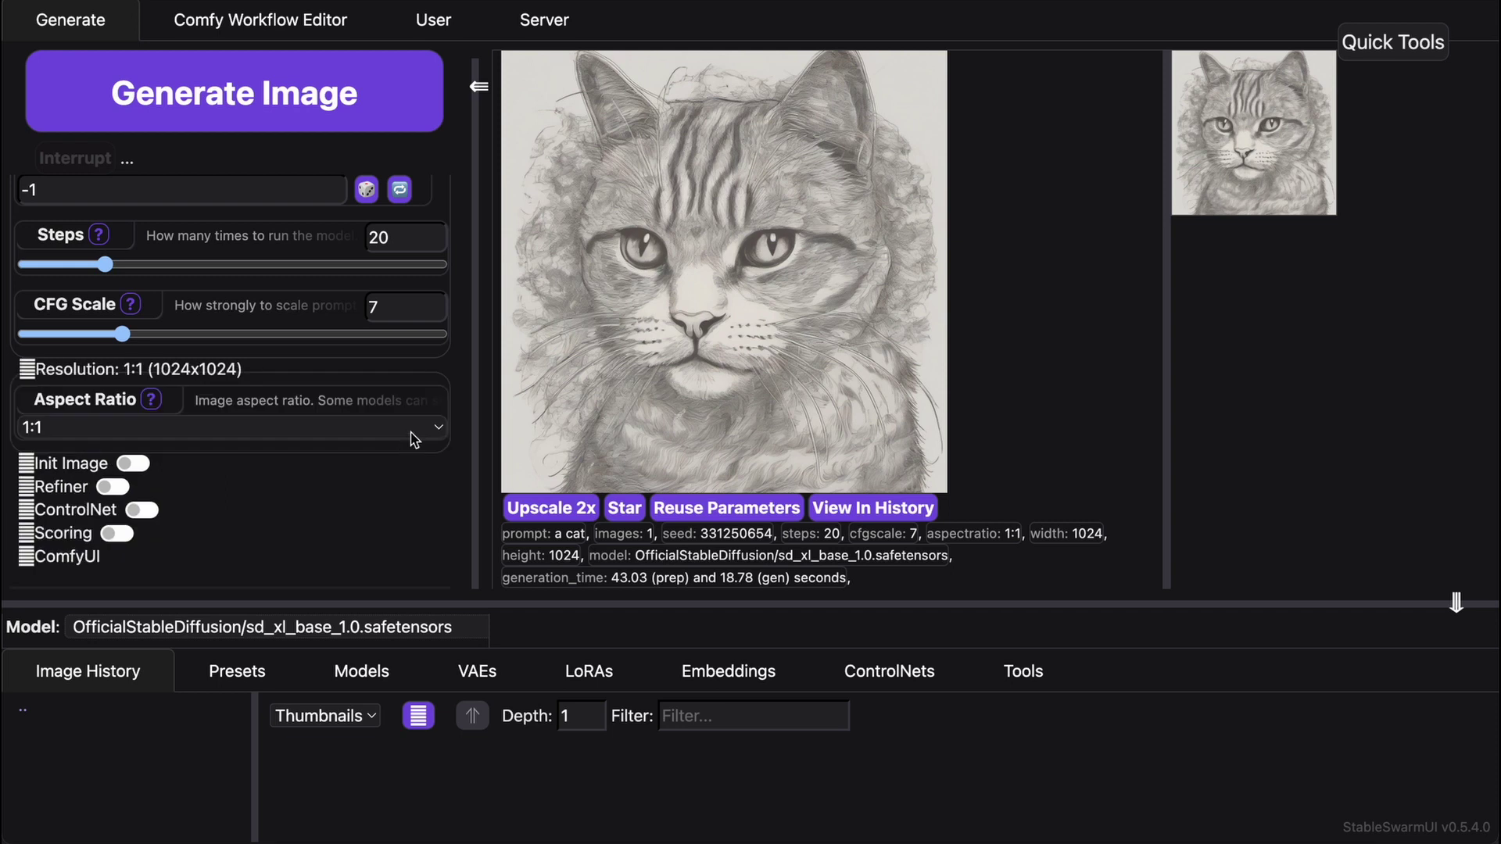
pyautogui.click(410, 440)
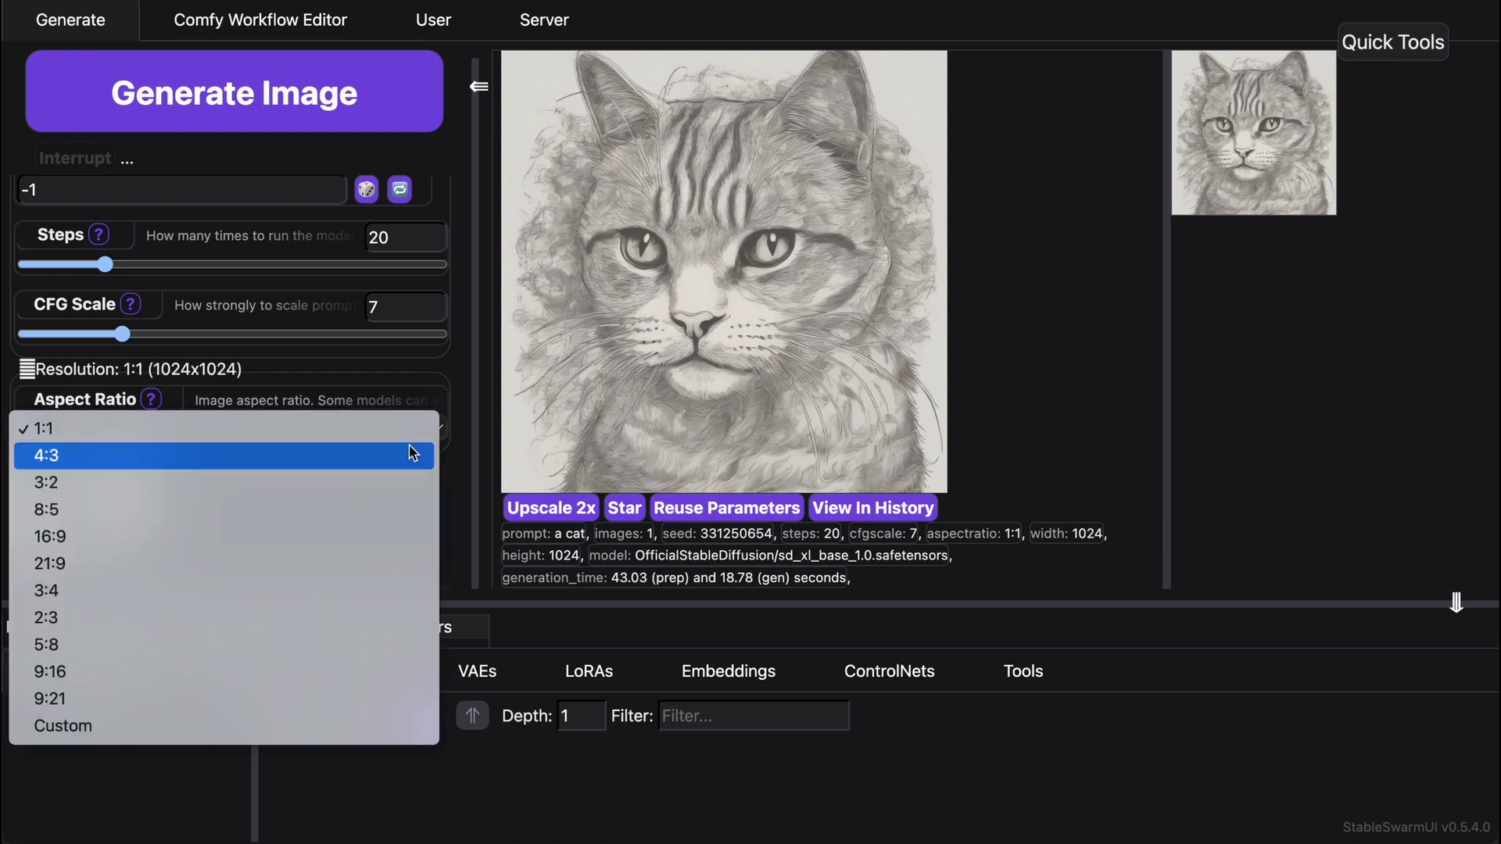
pyautogui.click(383, 537)
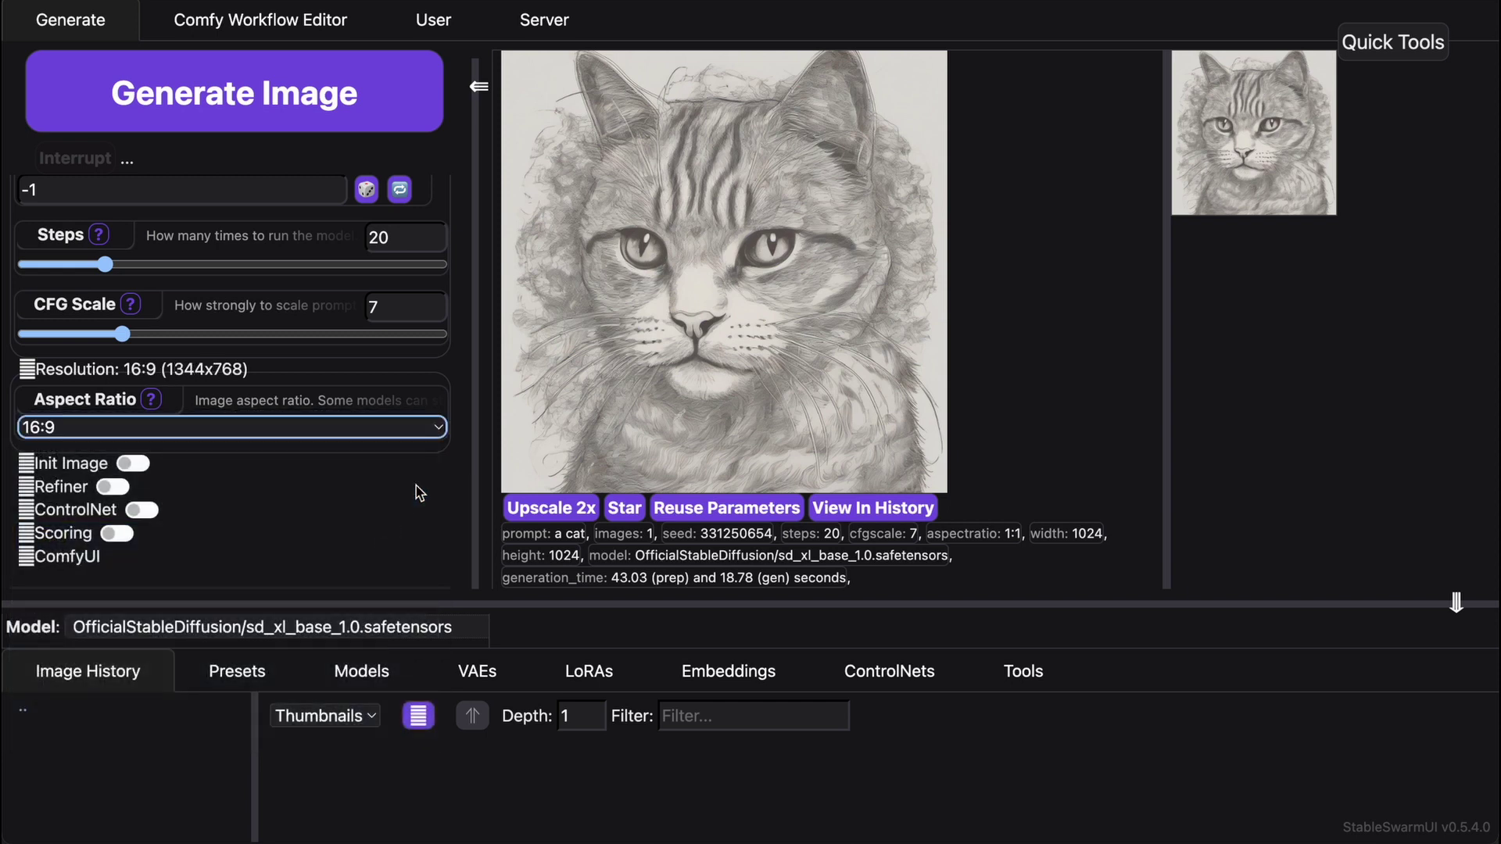
pyautogui.click(365, 427)
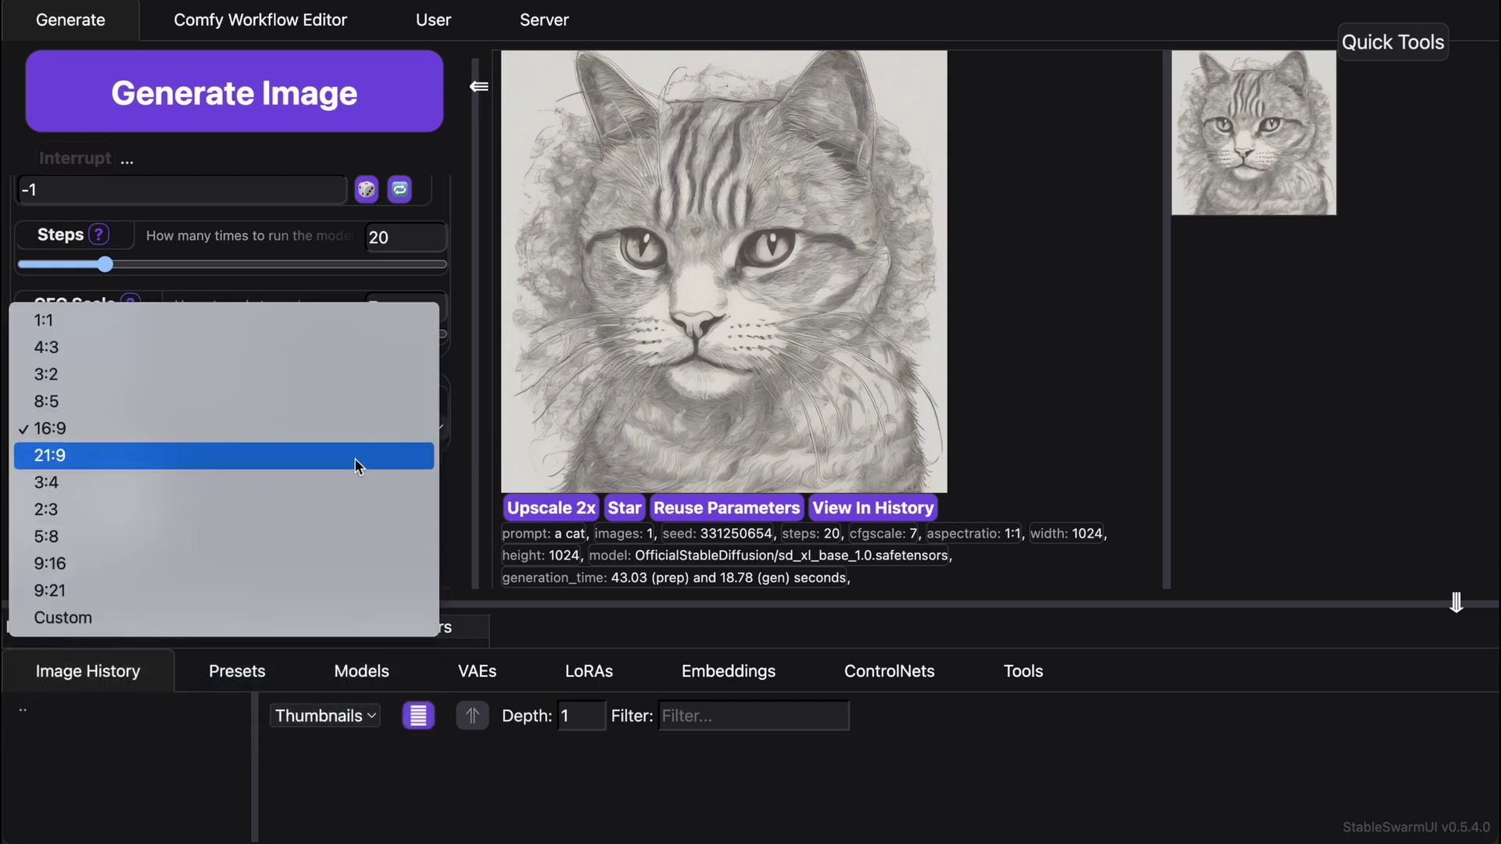
pyautogui.click(357, 465)
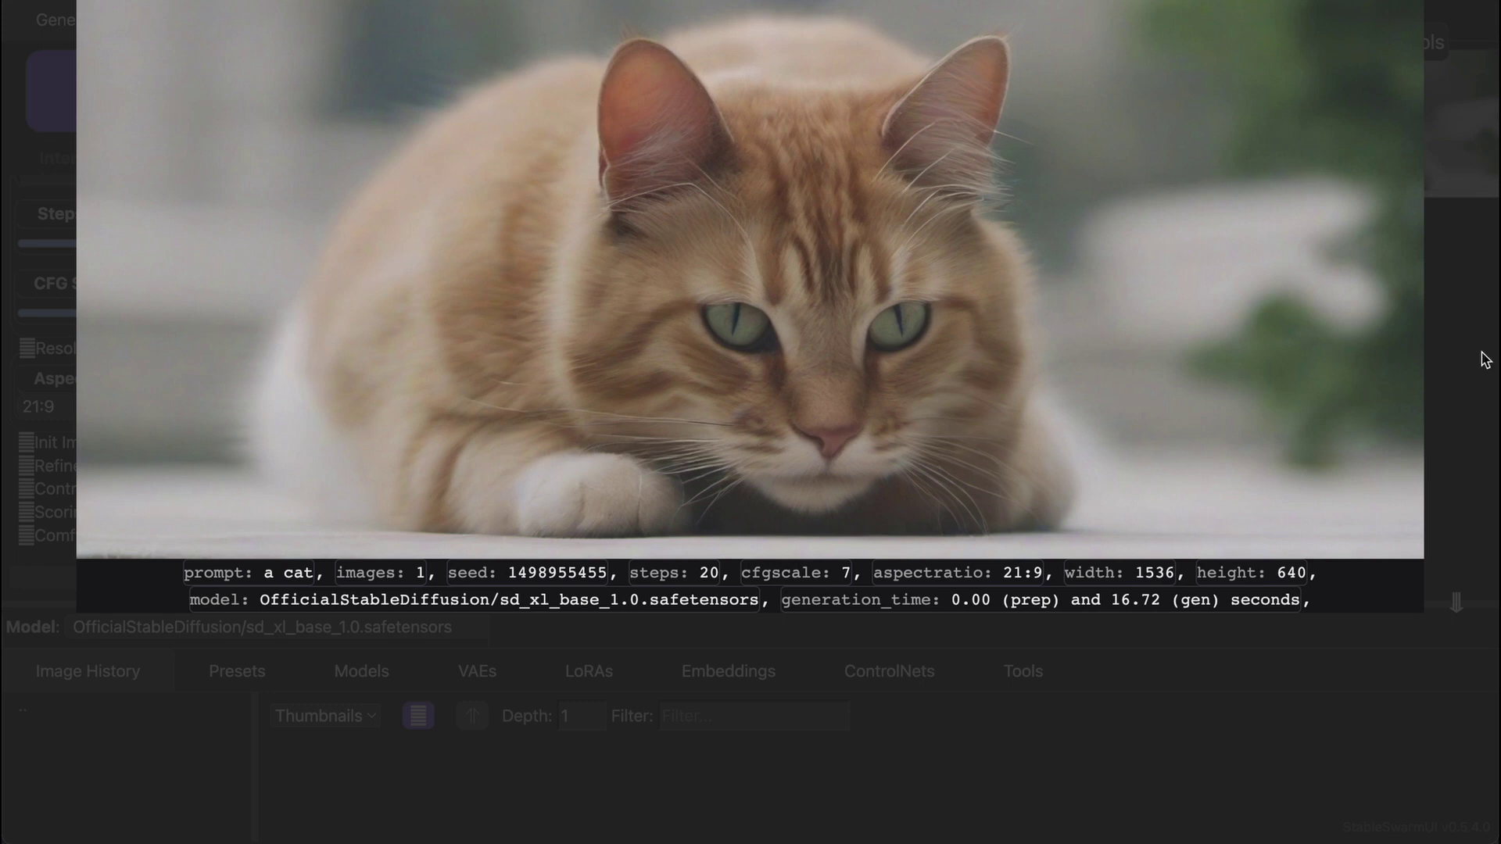
pyautogui.click(1484, 360)
# Collapse Init Image, then enable the refiner with the StepSwap method and a specific refiner model.
pyautogui.click(134, 393)
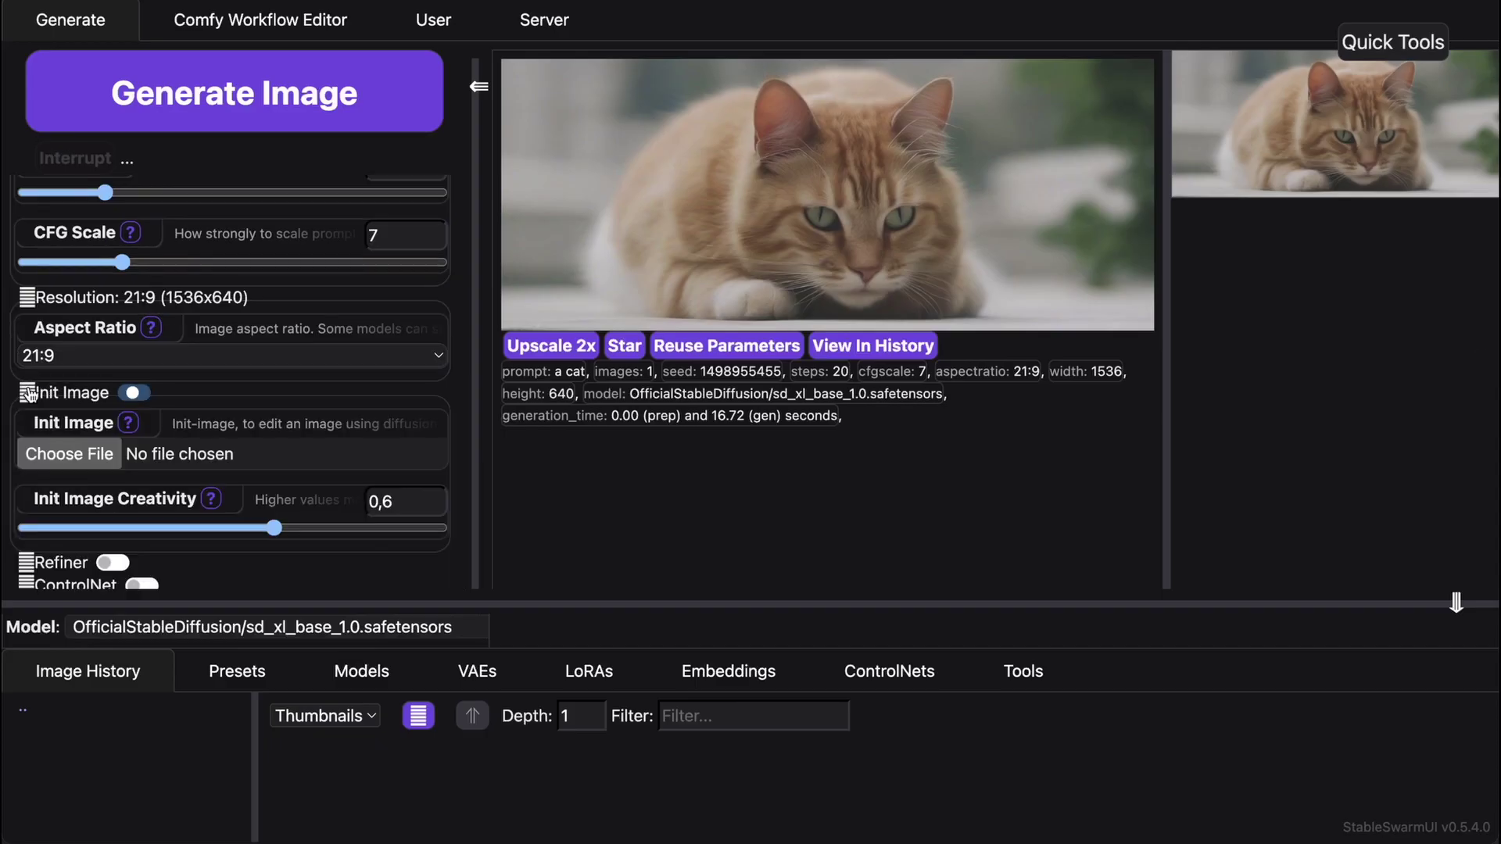
pyautogui.scroll(-1, 194, 468)
pyautogui.scroll(-1, 192, 352)
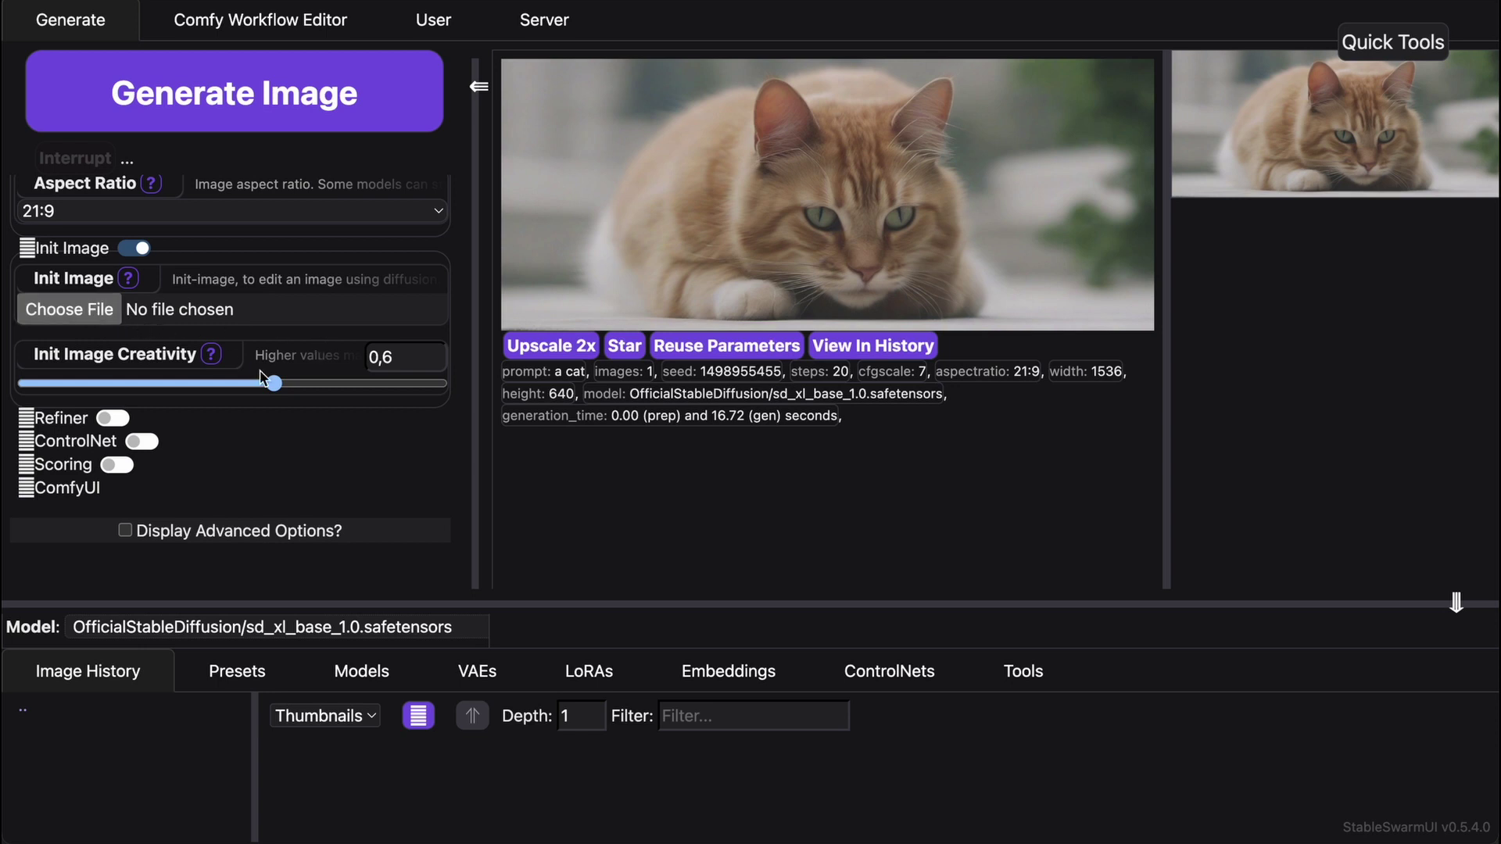
pyautogui.moveTo(273, 528)
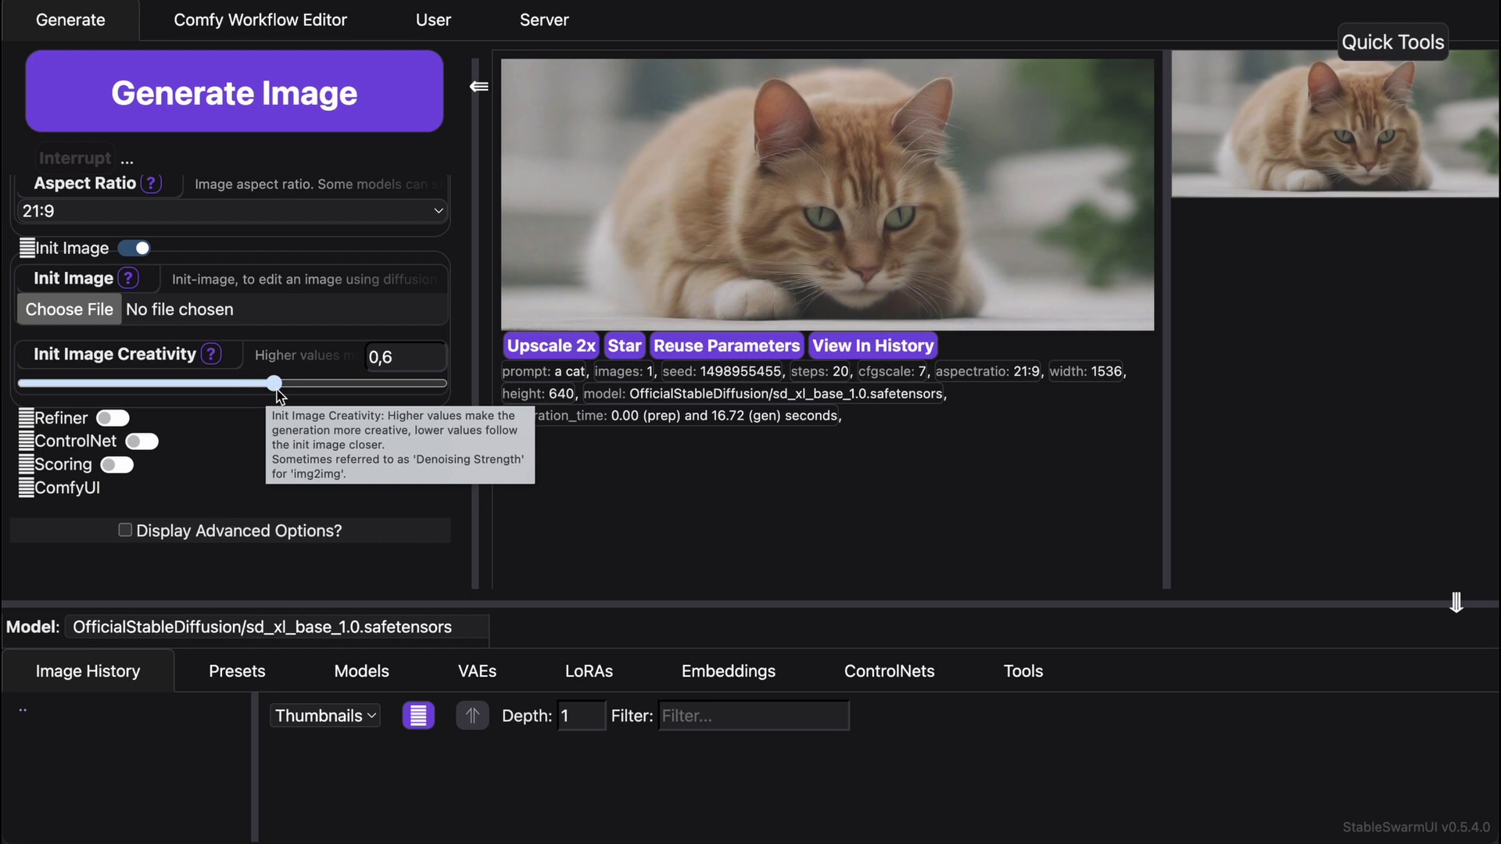
pyautogui.click(71, 248)
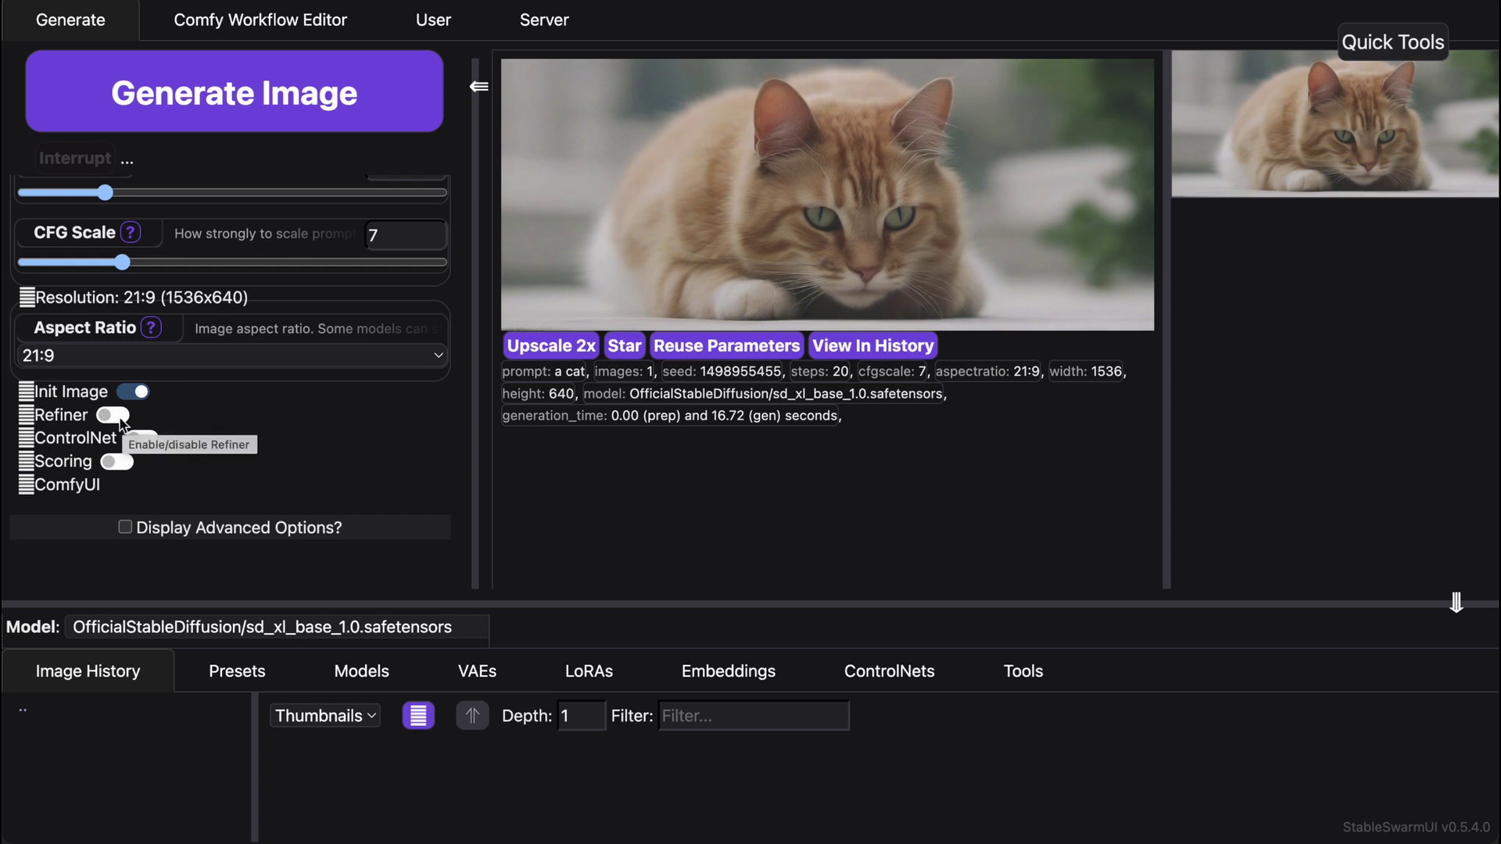
pyautogui.click(117, 417)
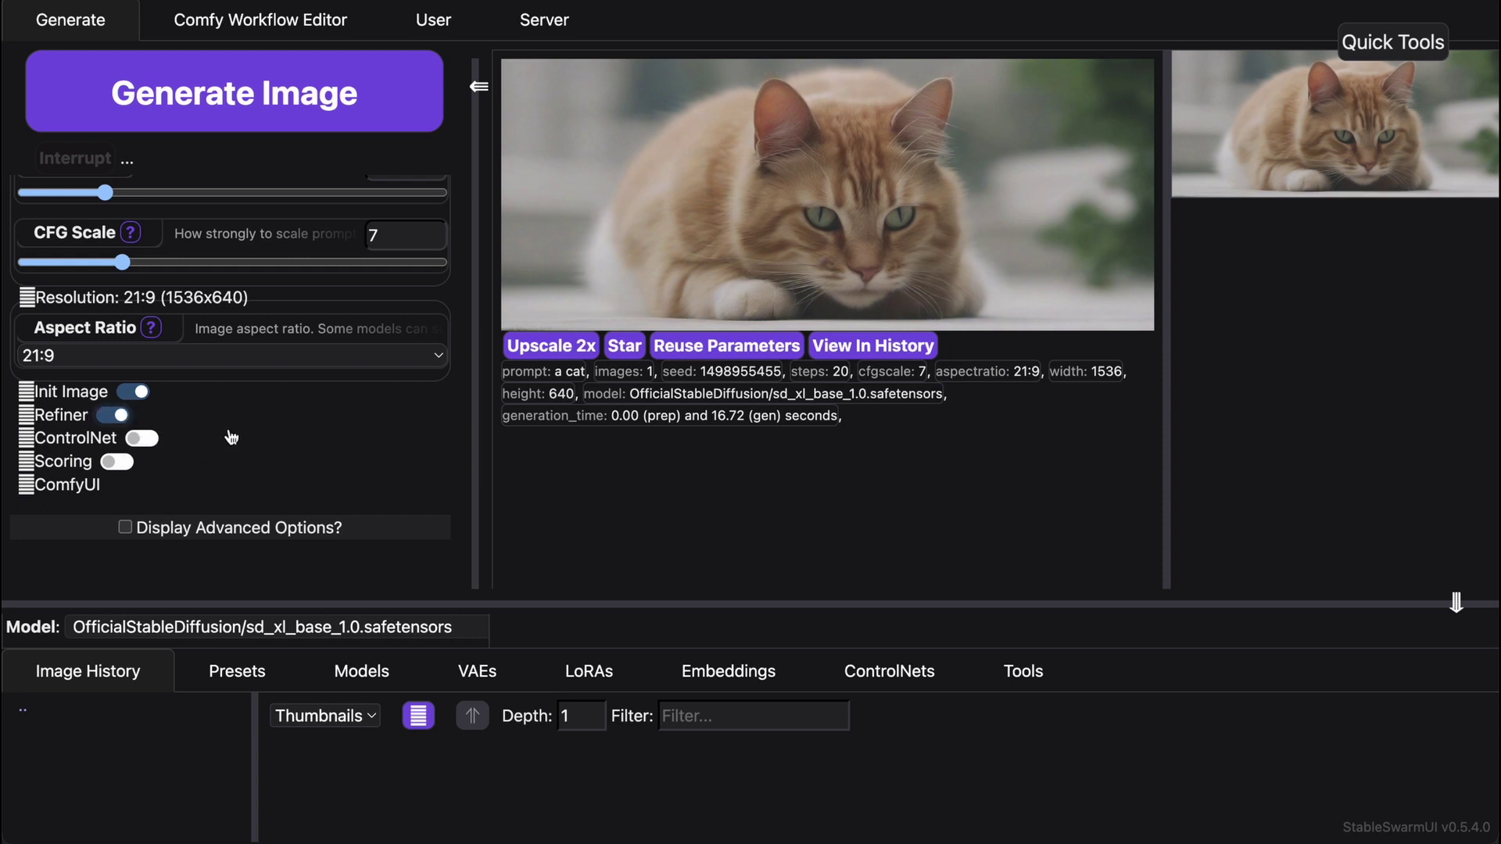
pyautogui.click(70, 415)
pyautogui.scroll(-2, 94, 352)
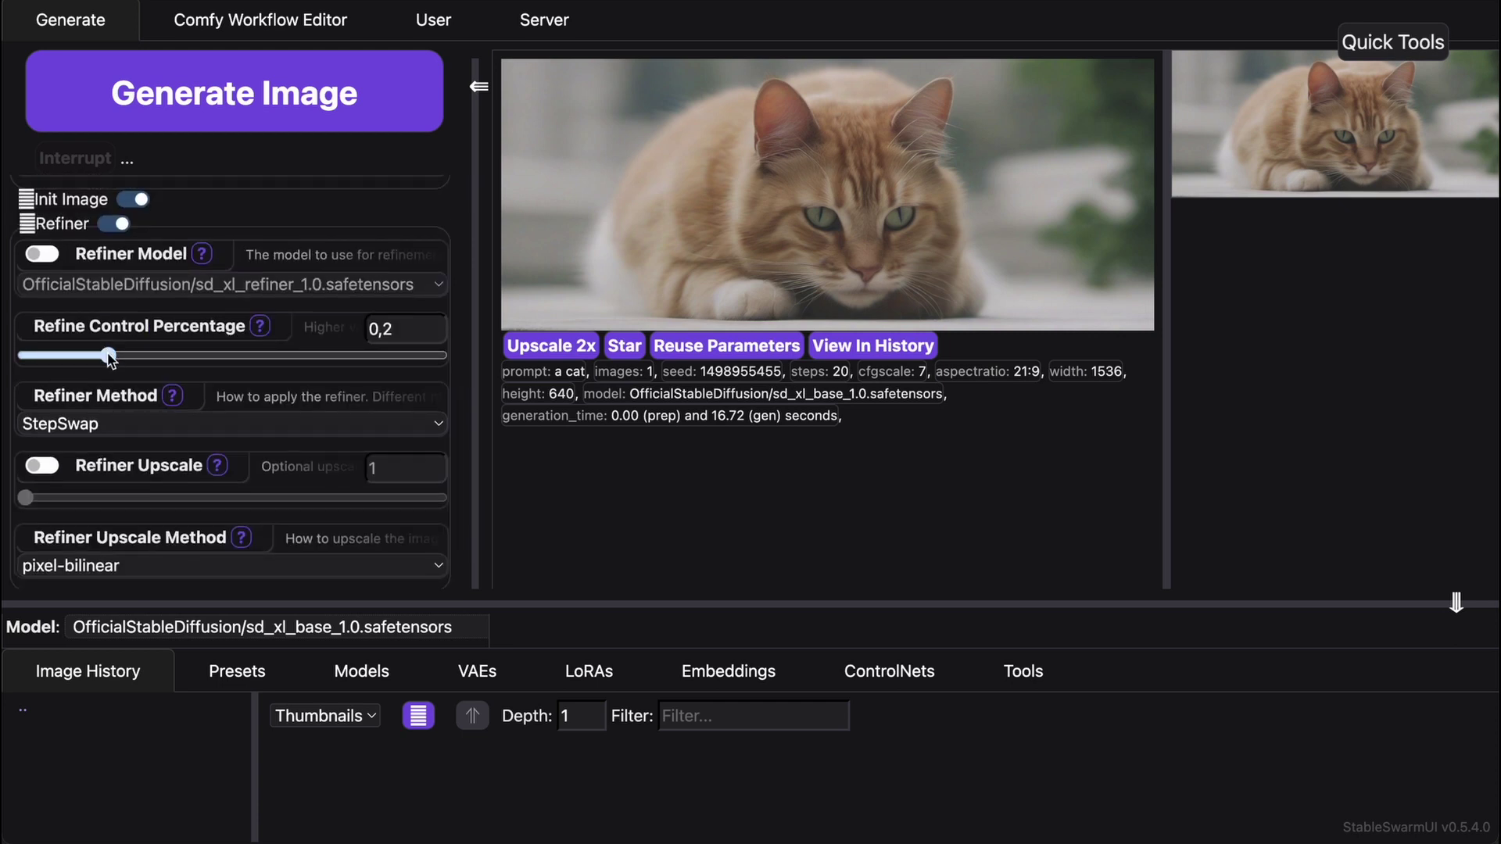
pyautogui.scroll(-1, 275, 513)
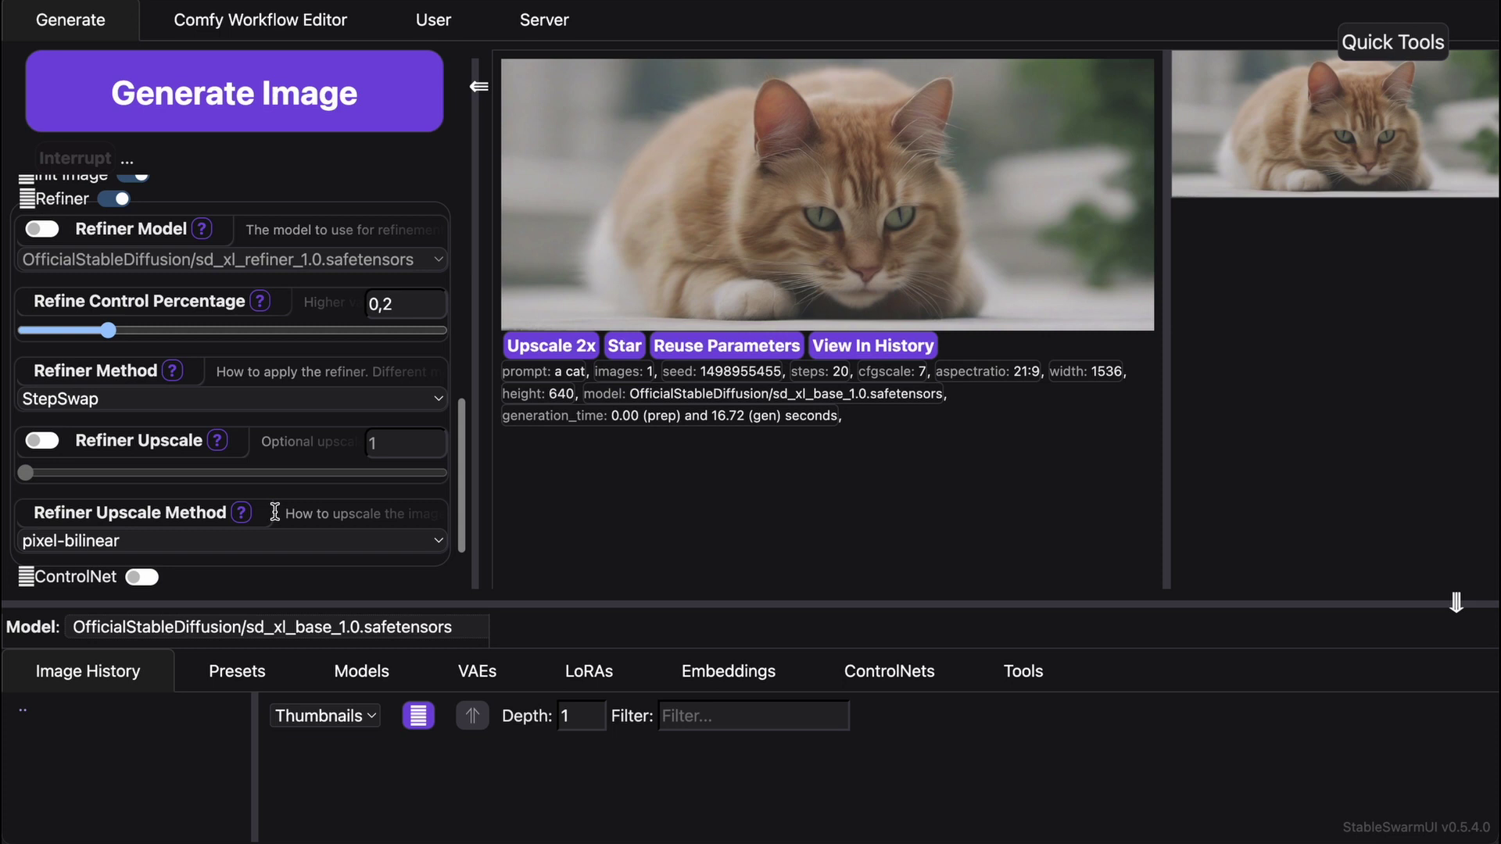
pyautogui.click(388, 397)
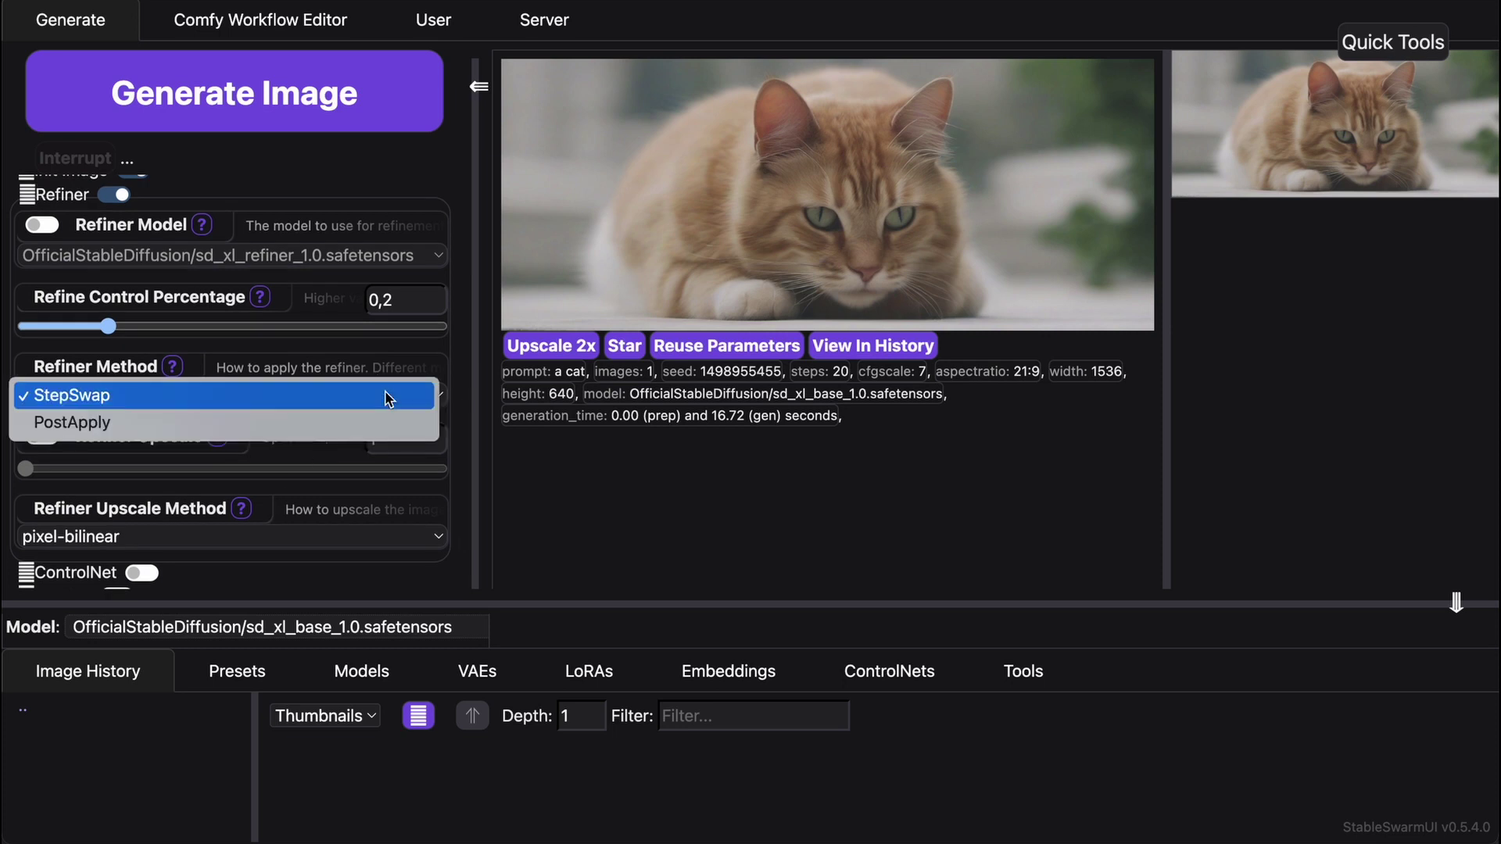
pyautogui.click(387, 396)
pyautogui.scroll(-2, 207, 502)
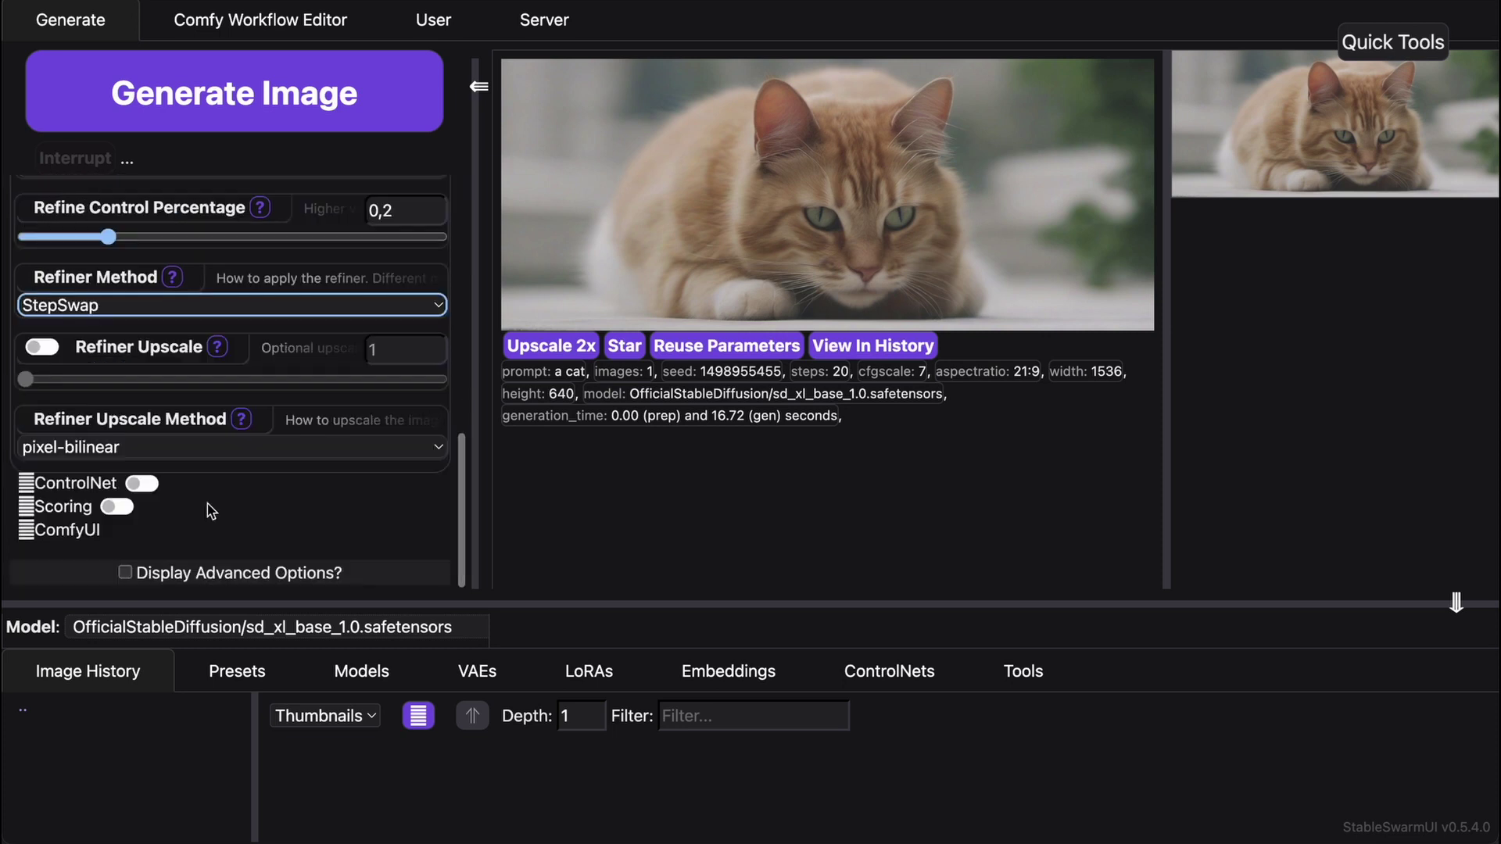
pyautogui.scroll(3, 207, 509)
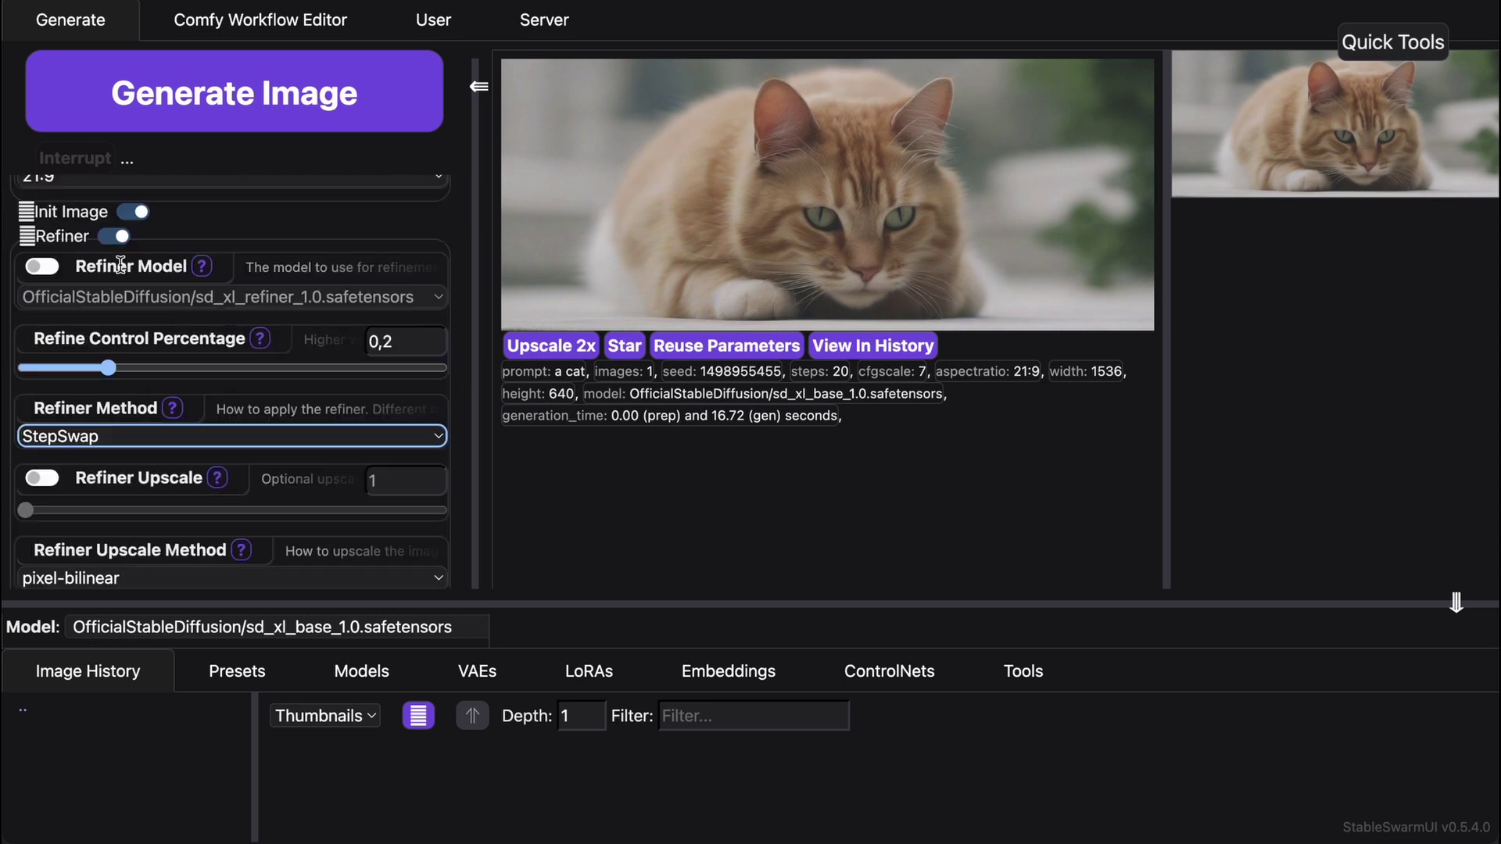
pyautogui.click(52, 271)
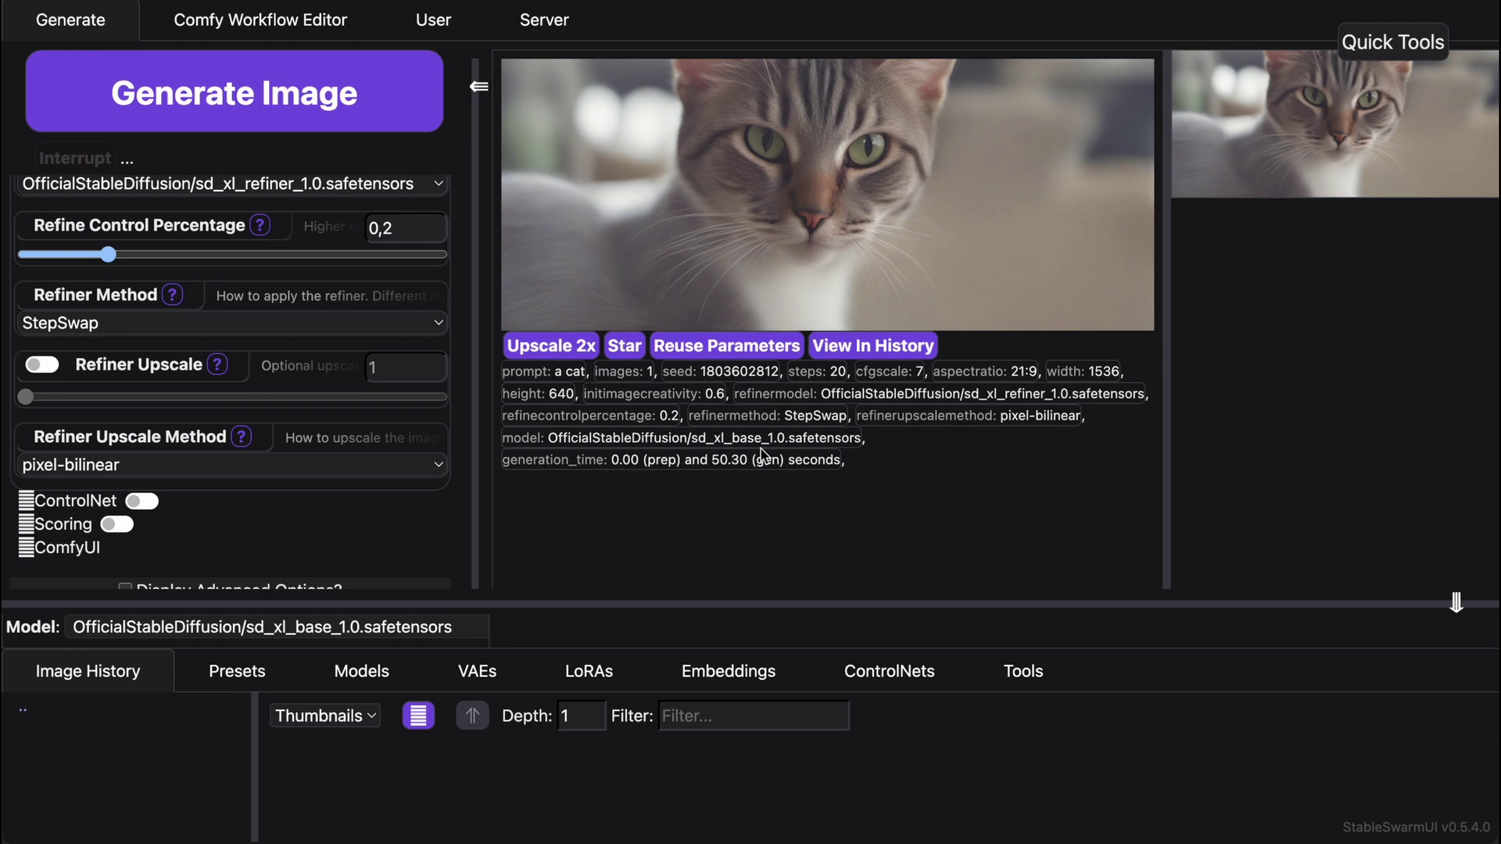
# Browse the ControlNet, Scoring and ComfyUI option groups, leaving ControlNet and Scoring off.
pyautogui.moveTo(691, 416); pyautogui.dragTo(785, 416)
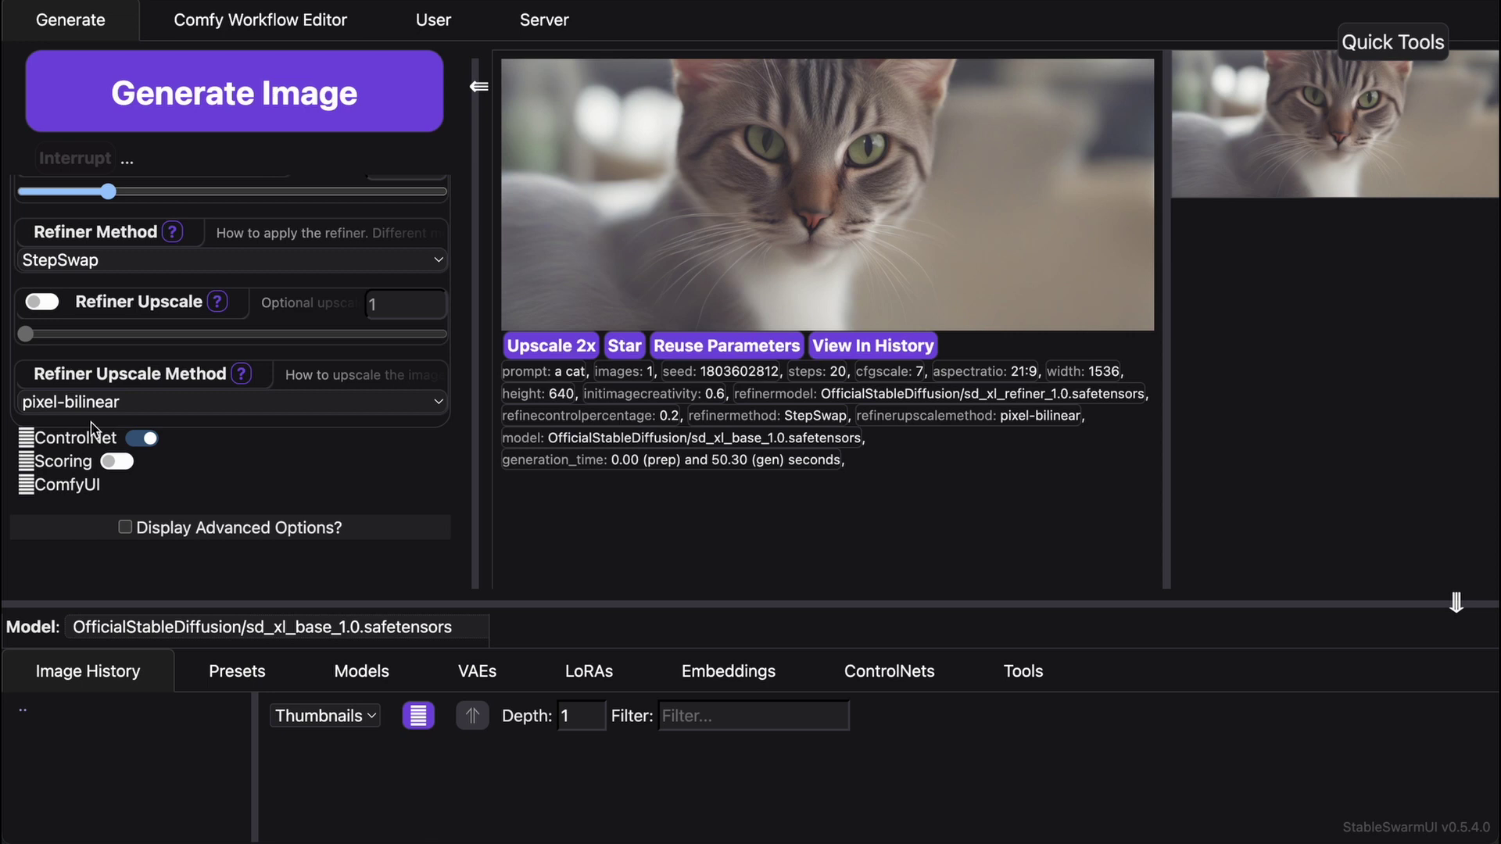
pyautogui.click(92, 446)
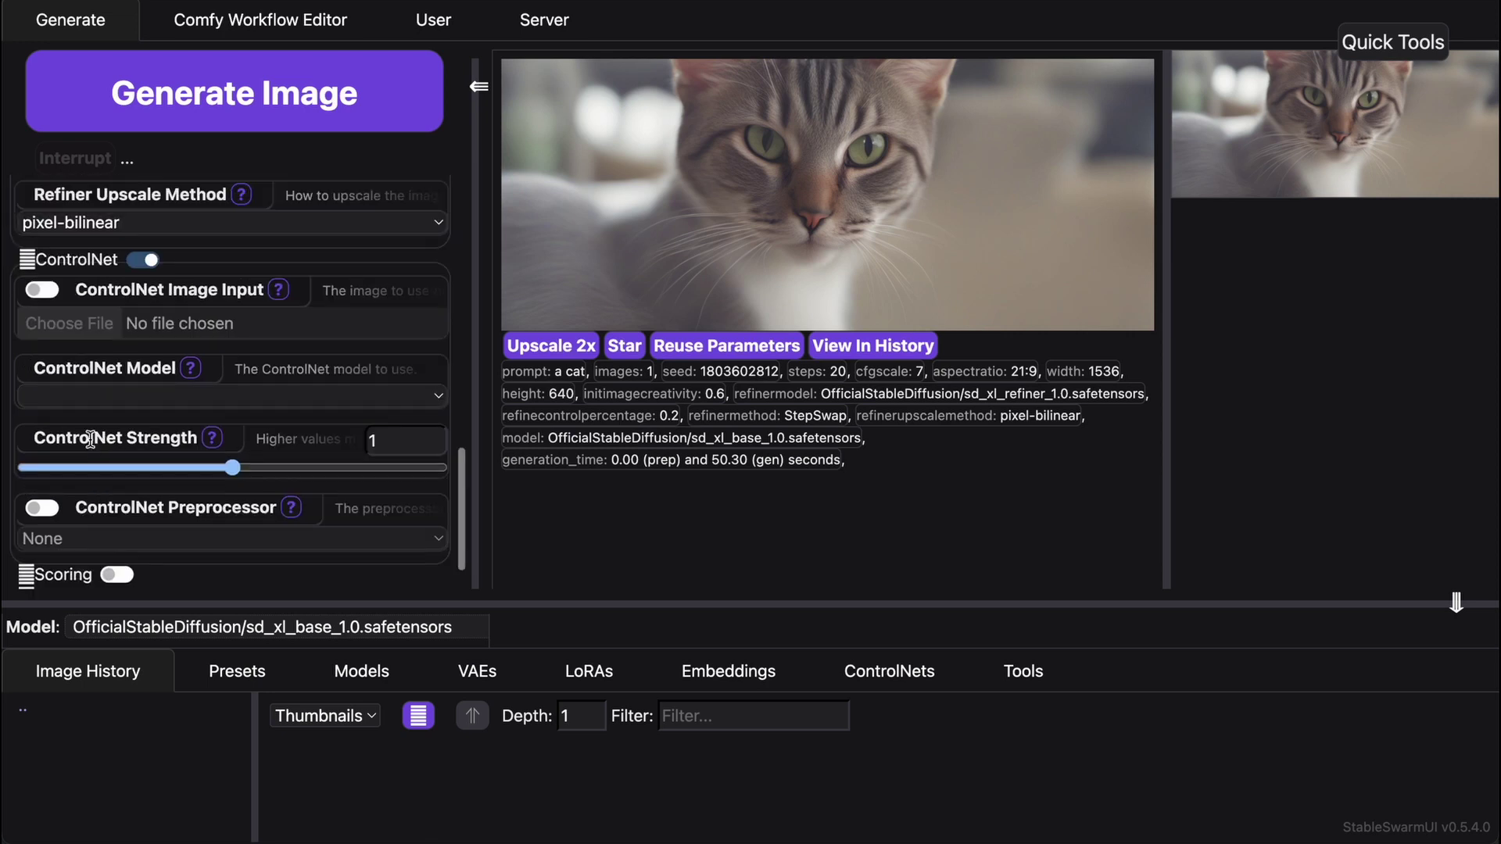
pyautogui.scroll(-2, 303, 371)
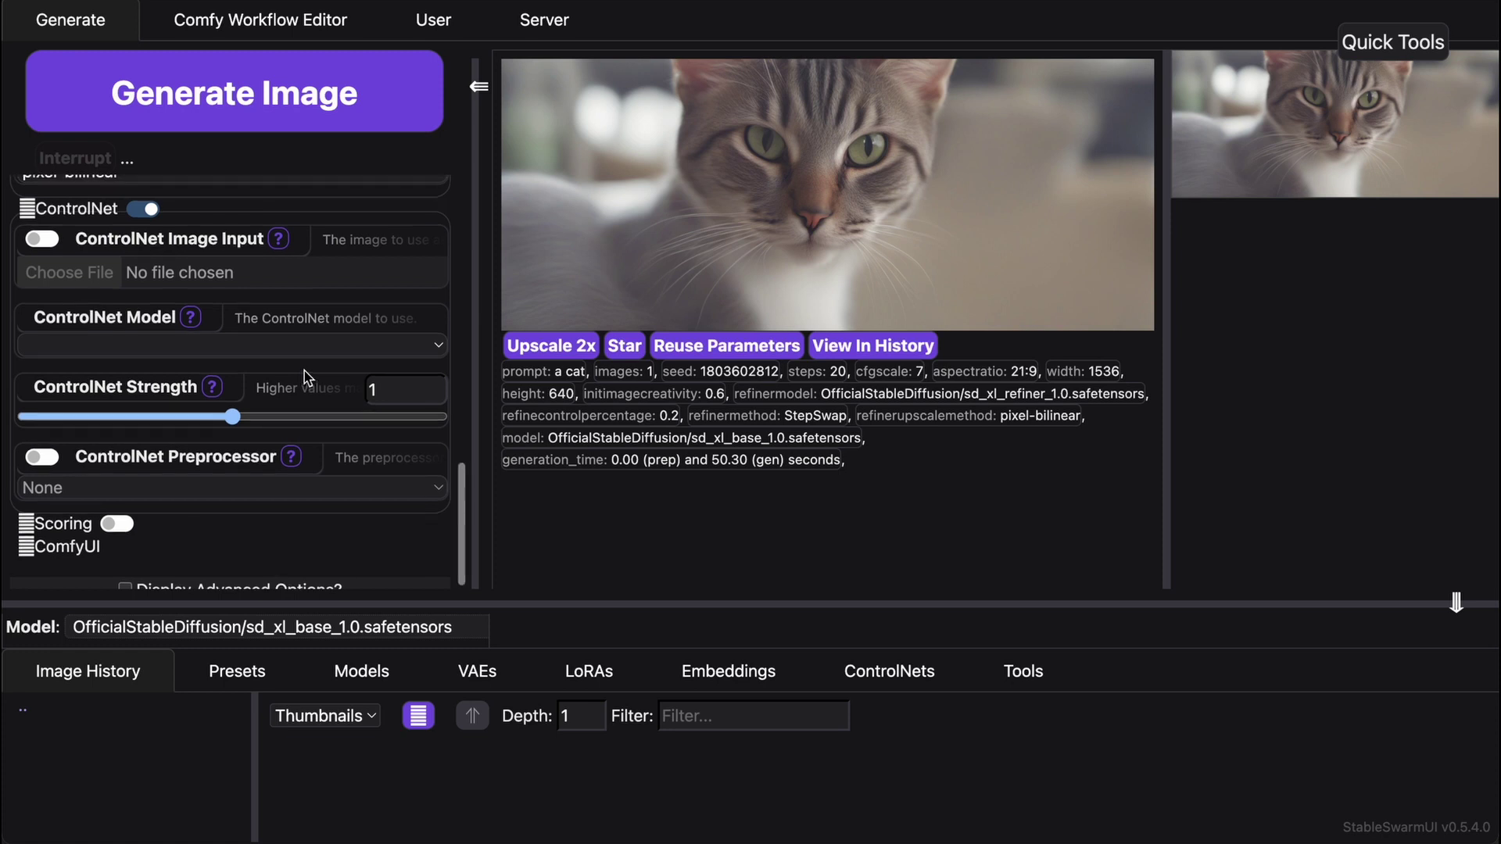
pyautogui.click(53, 207)
pyautogui.click(67, 451)
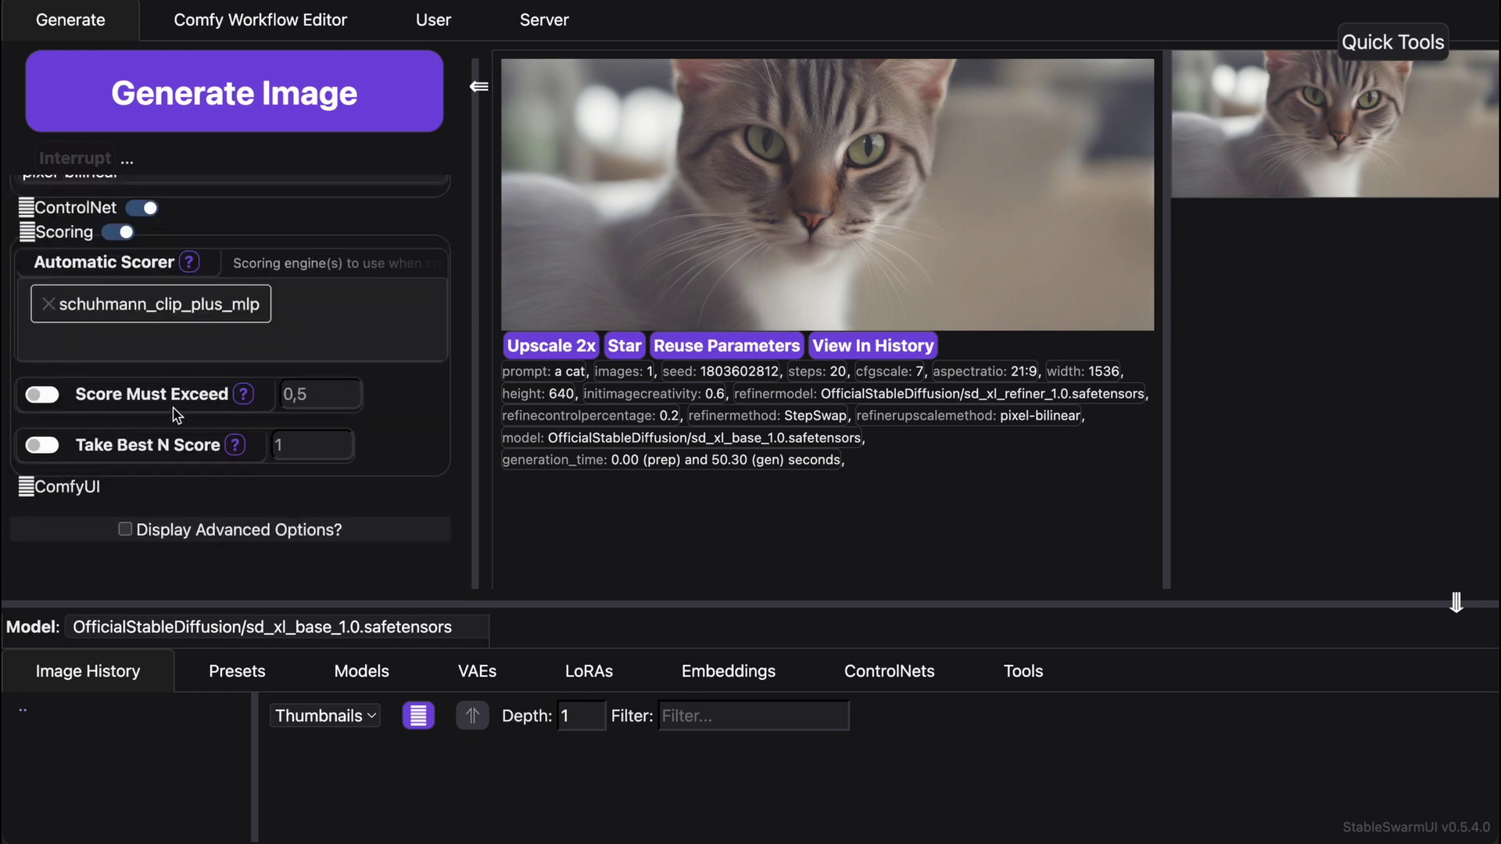
pyautogui.click(66, 486)
# Drag the bottom splitter up to enlarge the history area, keeping the SDXL base model.
pyautogui.moveTo(561, 603); pyautogui.dragTo(561, 538)
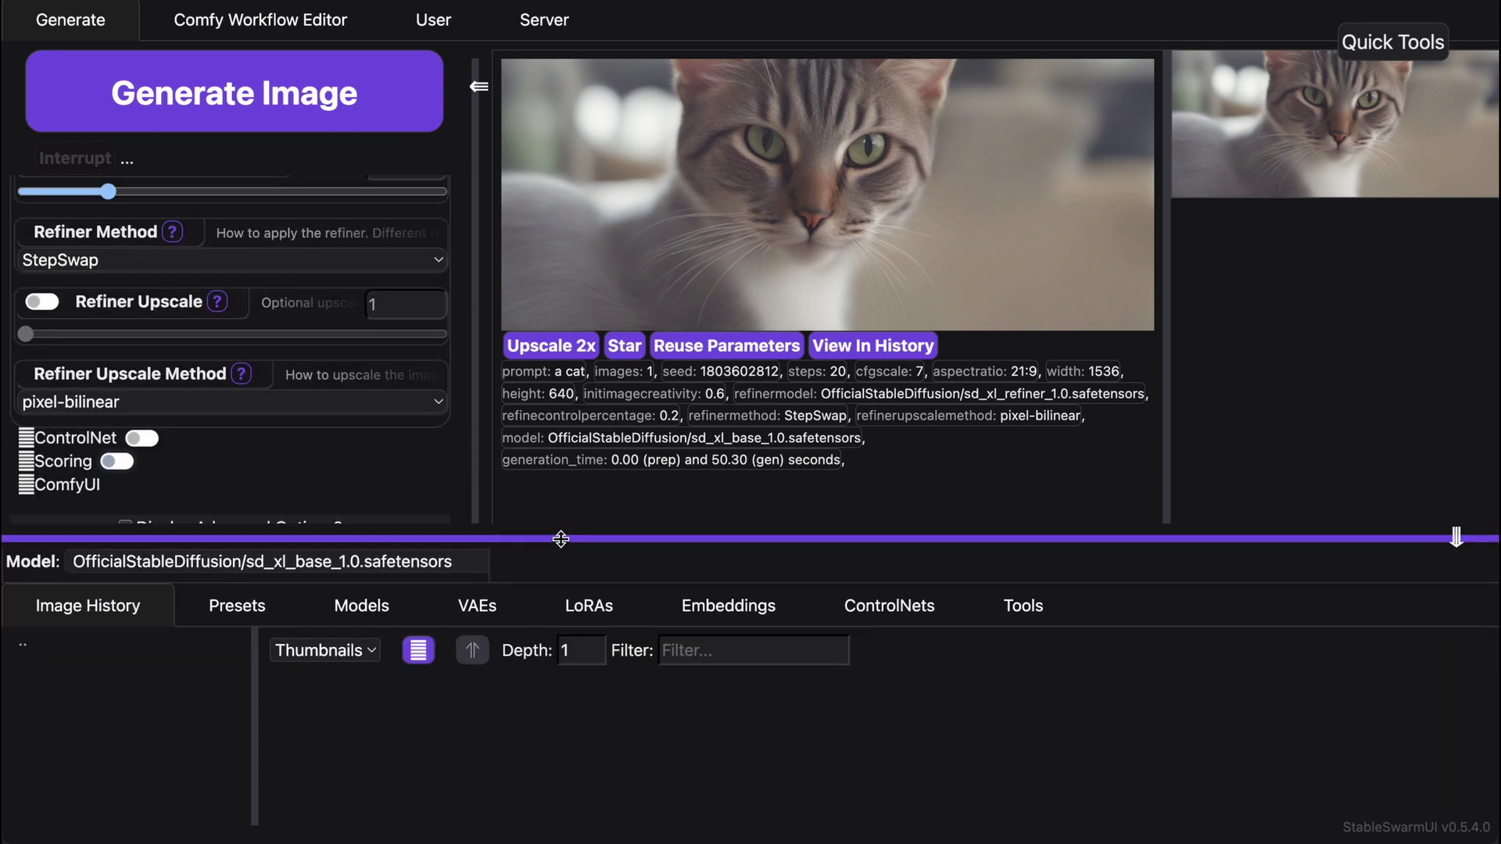
pyautogui.click(411, 572)
pyautogui.click(603, 552)
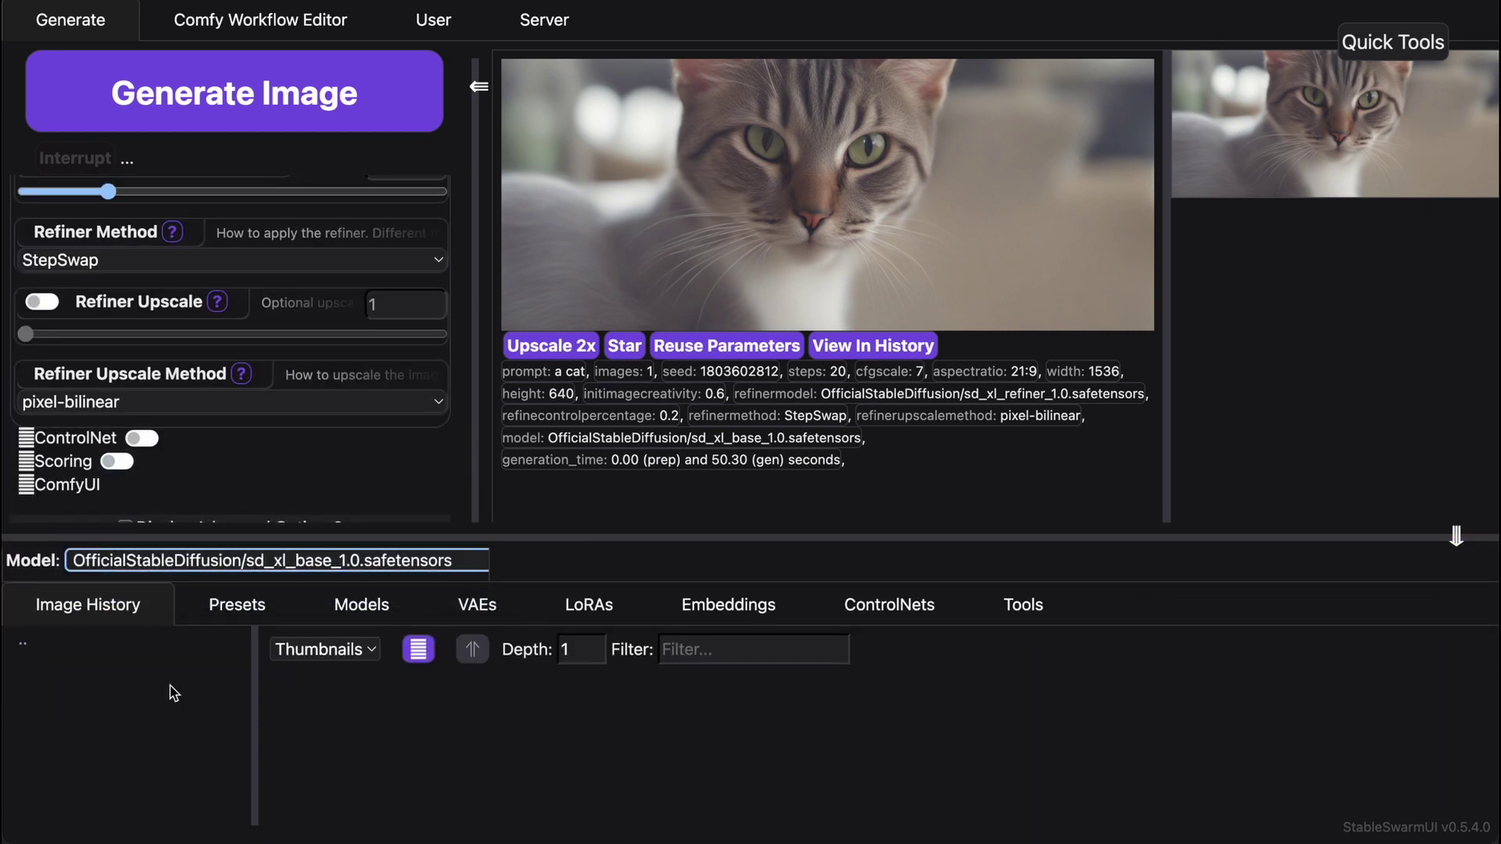
# Expand the raw history folder and open 2023-08-26 with its three cat images.
pyautogui.click(23, 652)
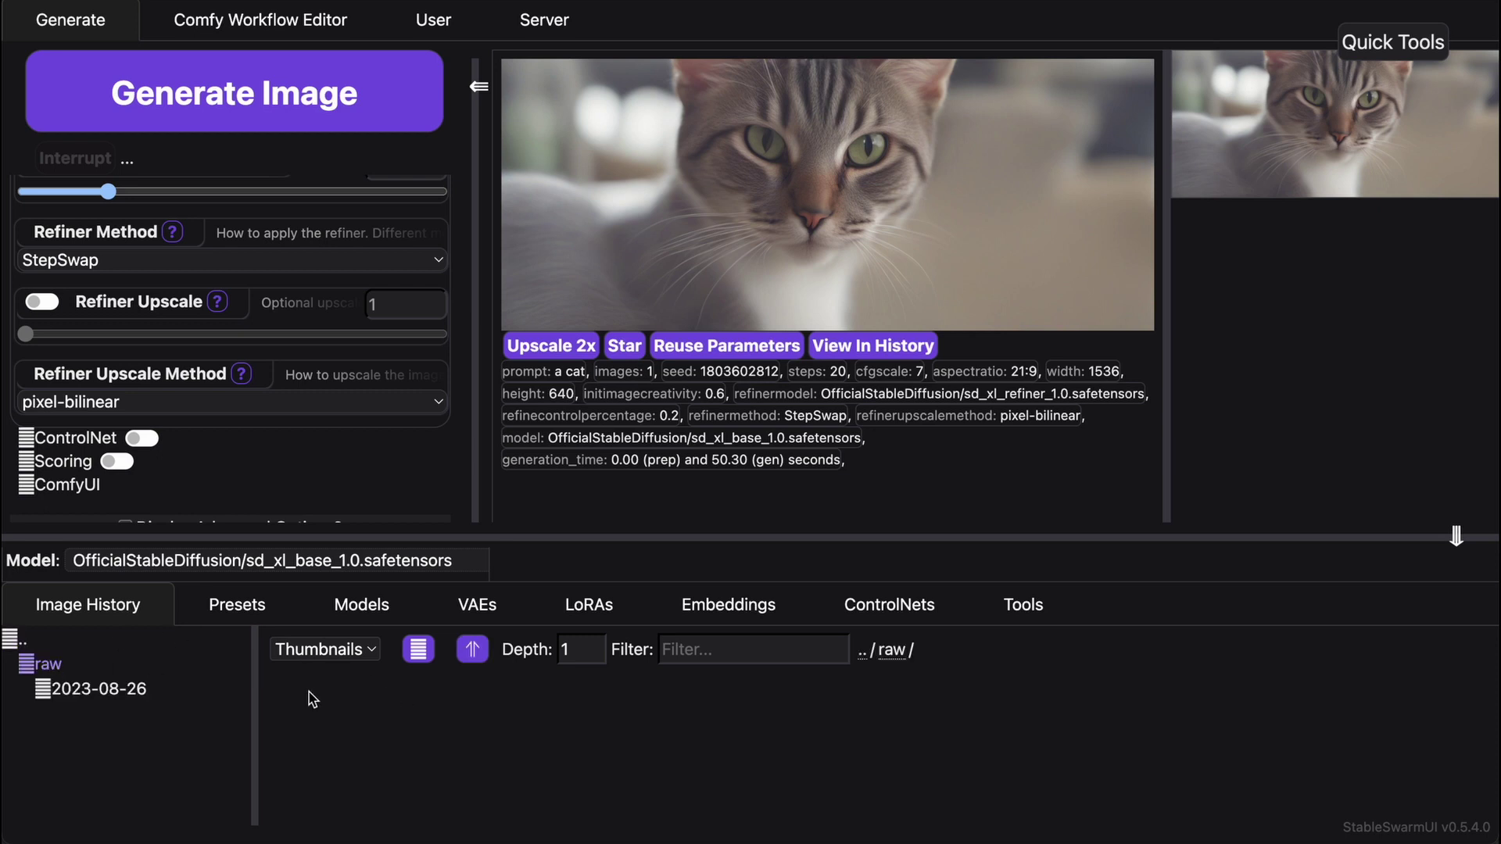
pyautogui.click(99, 689)
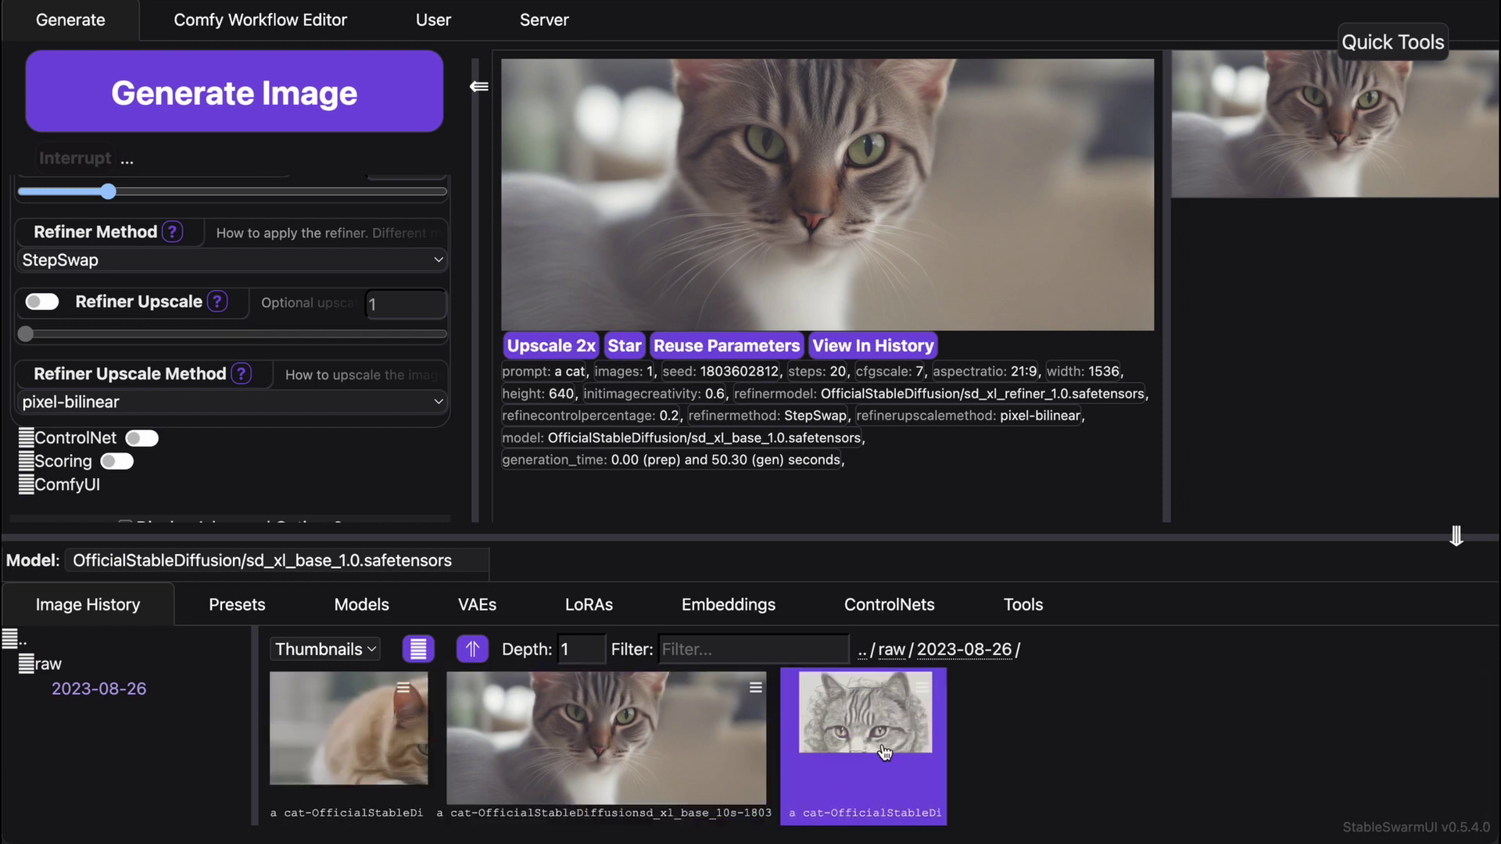
pyautogui.moveTo(1050, 739)
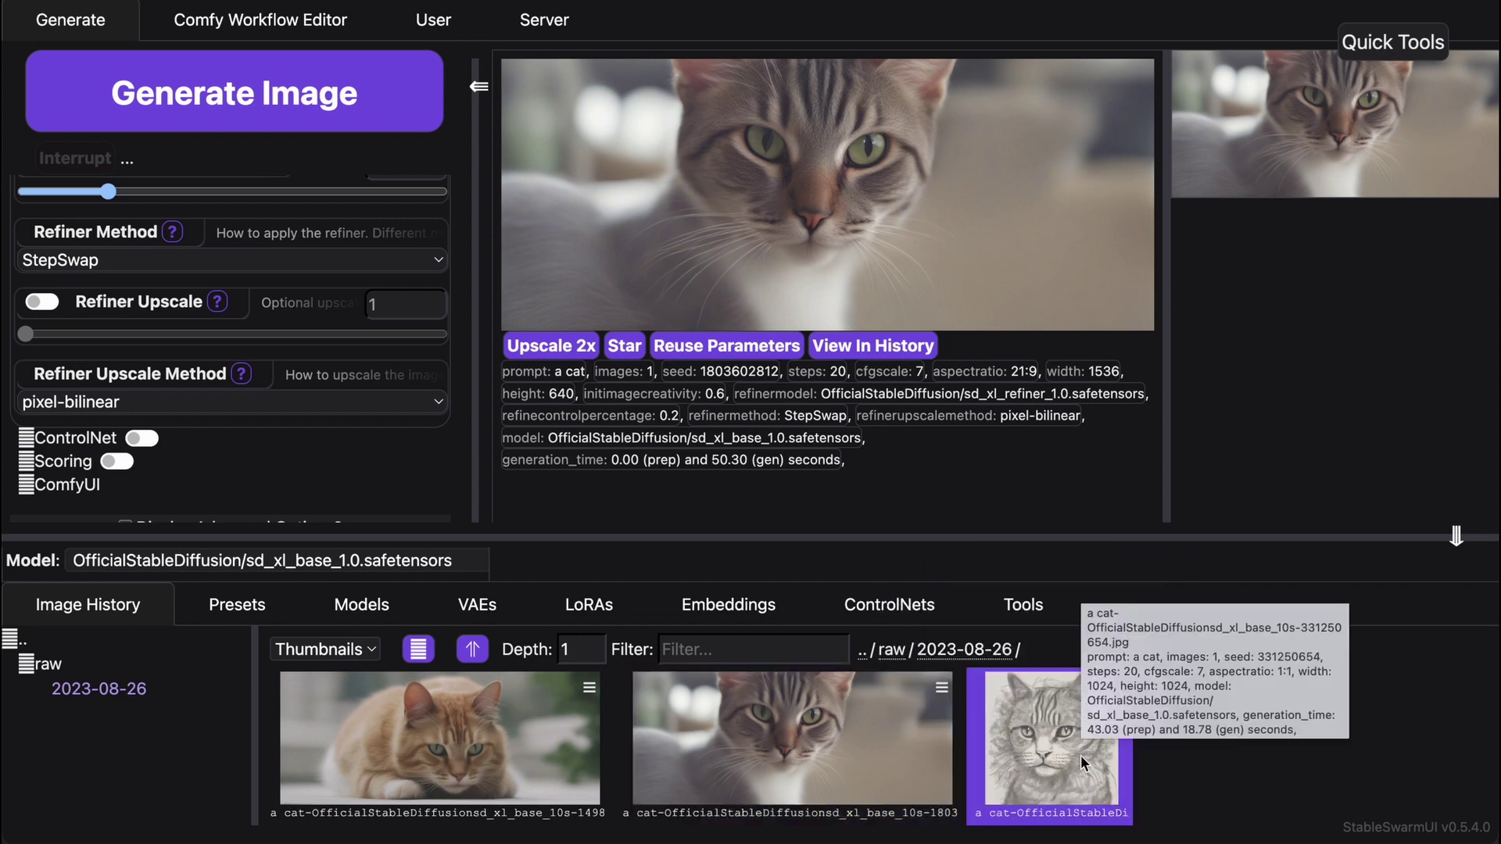
# Create and save a 'cat' preset with prompt '{value} a cat', then apply it.
pyautogui.click(249, 630)
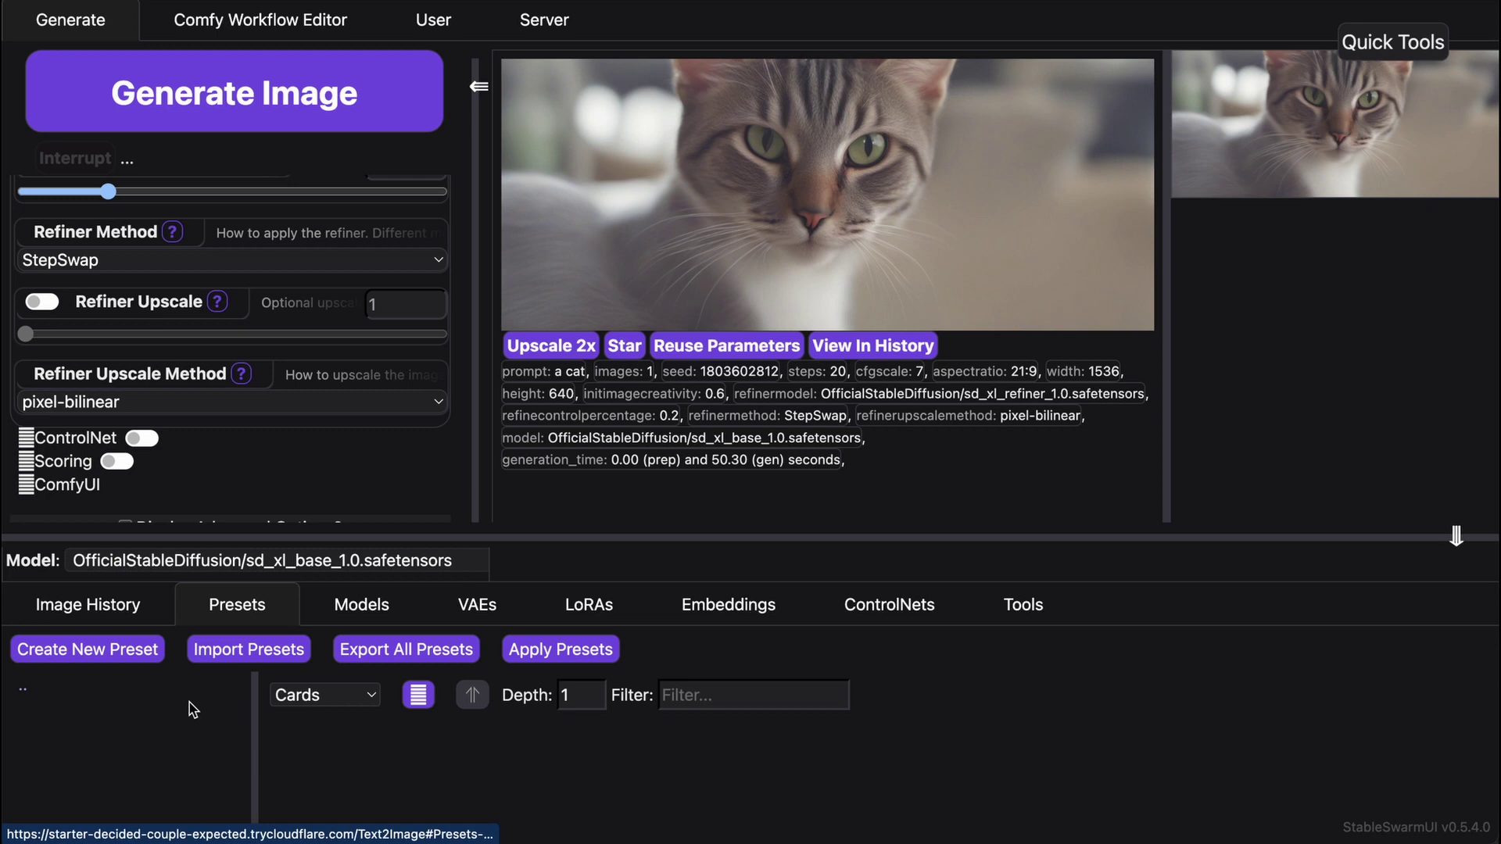
pyautogui.click(130, 651)
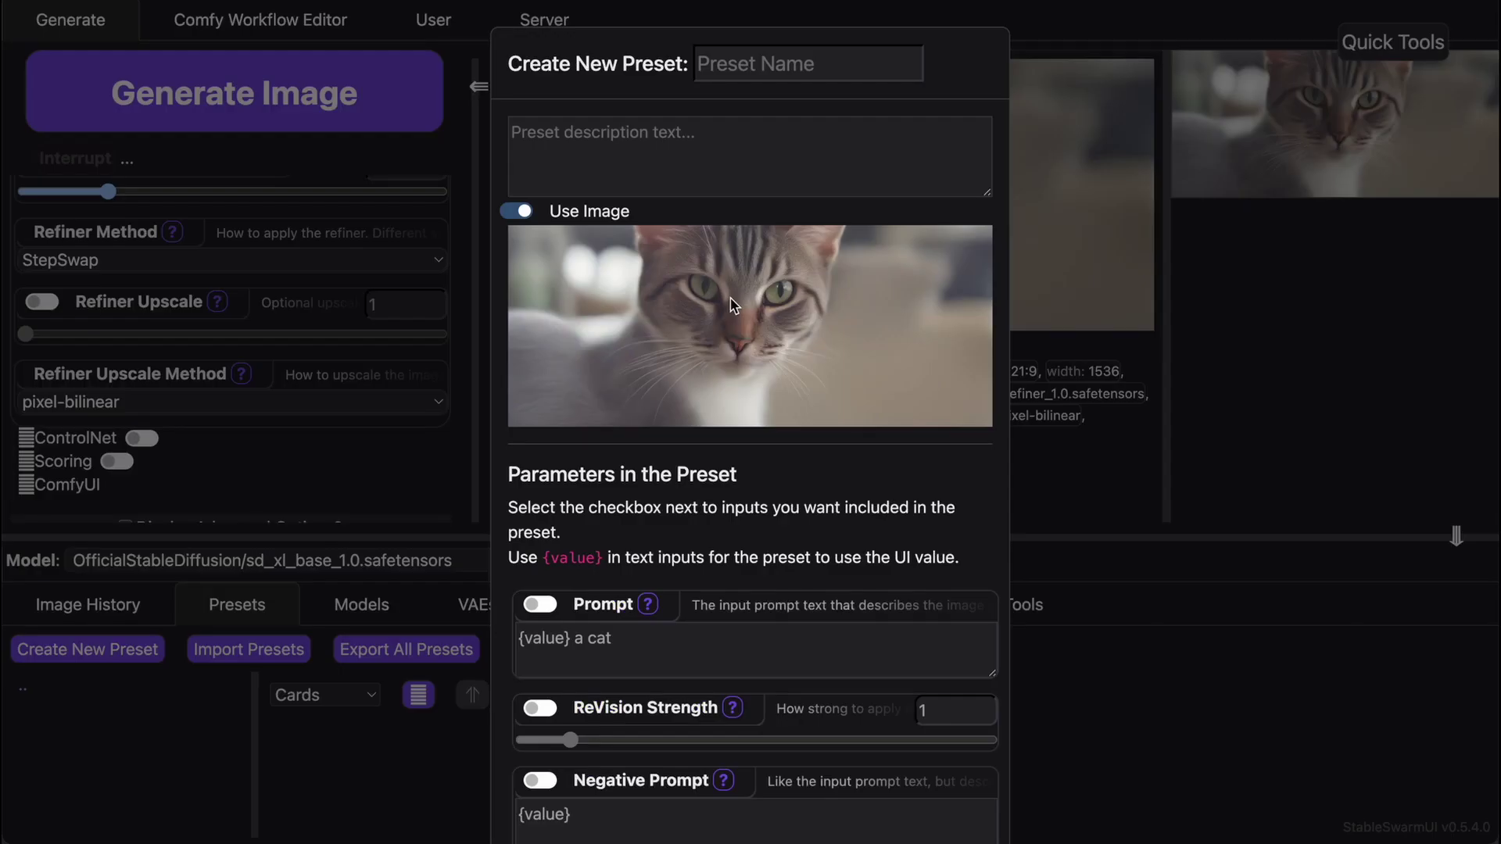
pyautogui.click(793, 62)
pyautogui.write('cat')
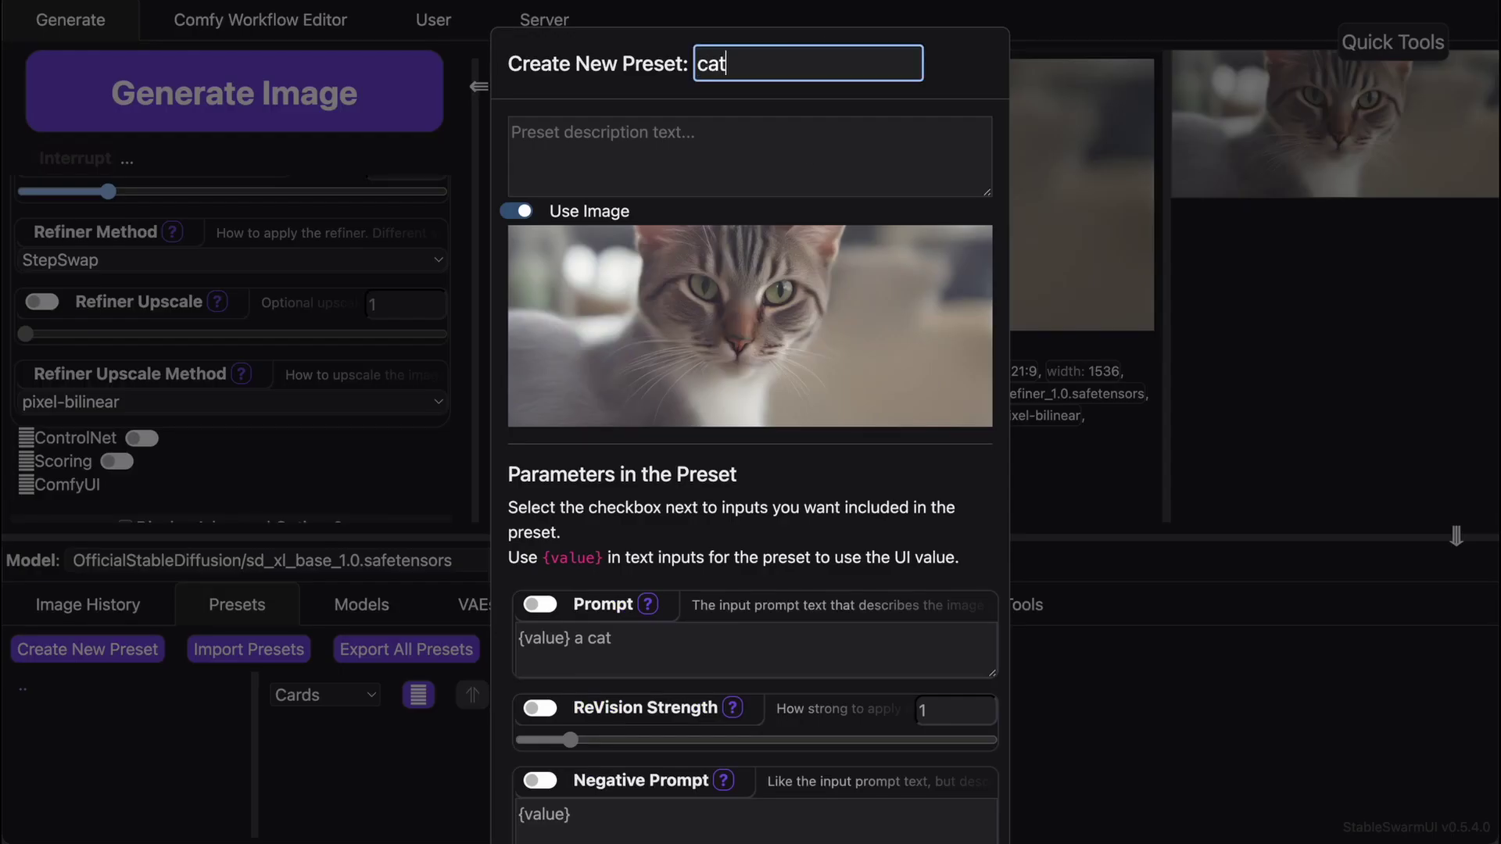
pyautogui.click(798, 149)
pyautogui.scroll(-3, 704, 353)
pyautogui.click(654, 469)
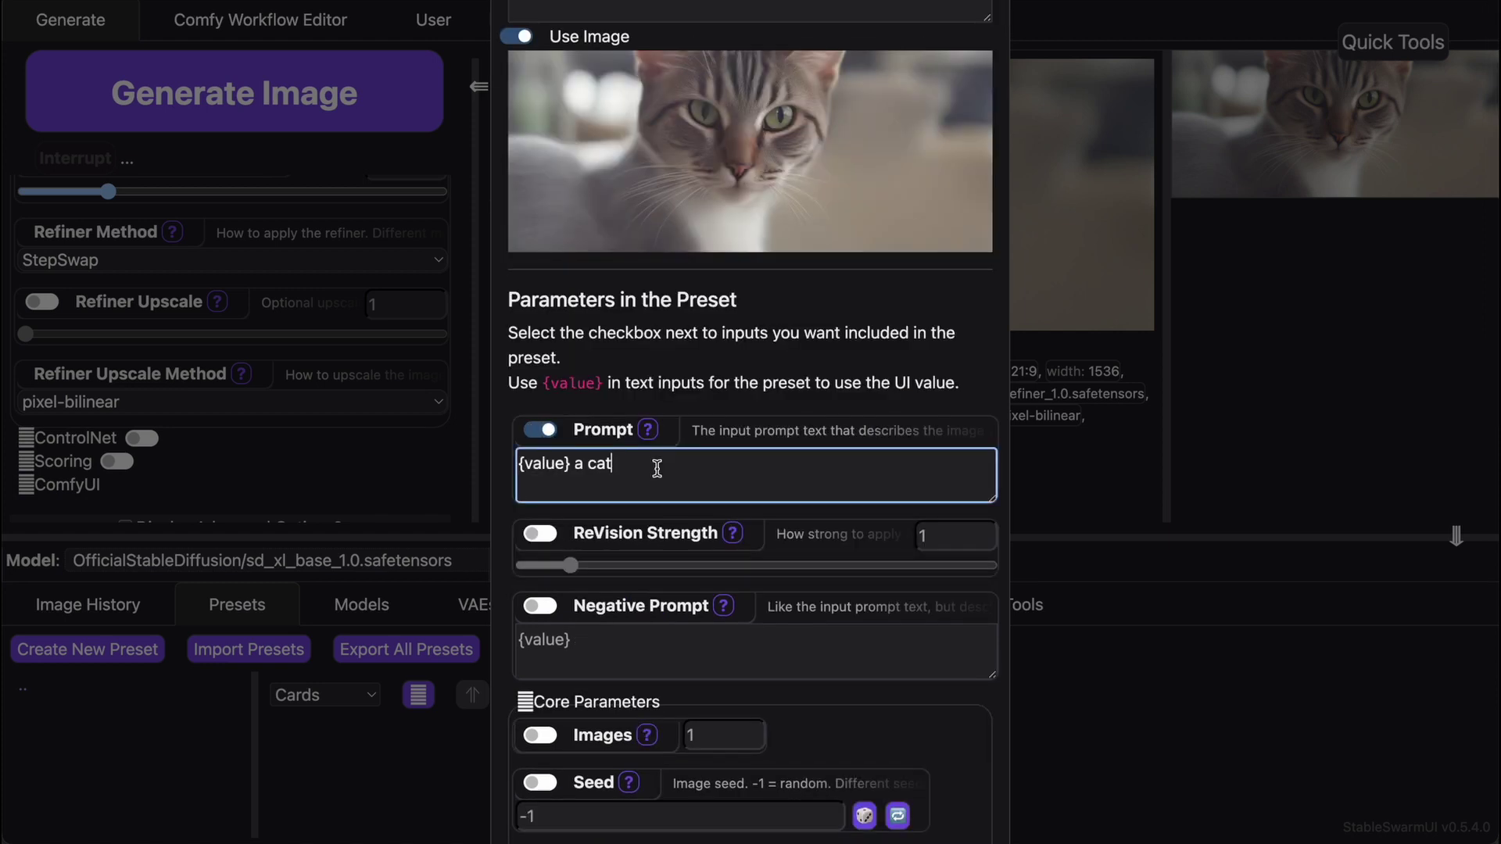
pyautogui.scroll(-2, 654, 469)
pyautogui.scroll(-1, 573, 341)
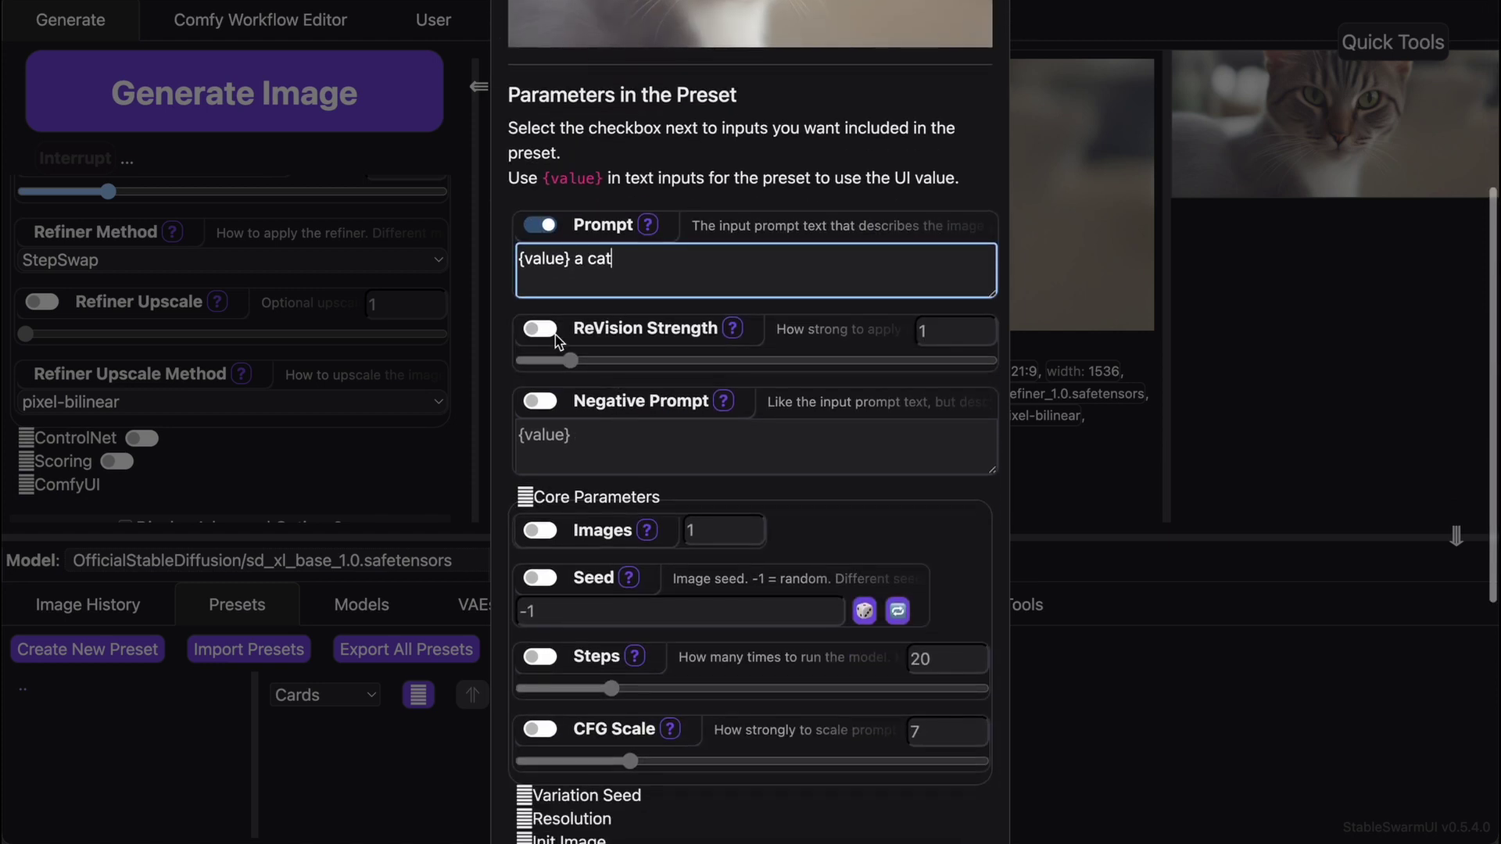
pyautogui.scroll(-2, 610, 478)
pyautogui.scroll(-3, 705, 493)
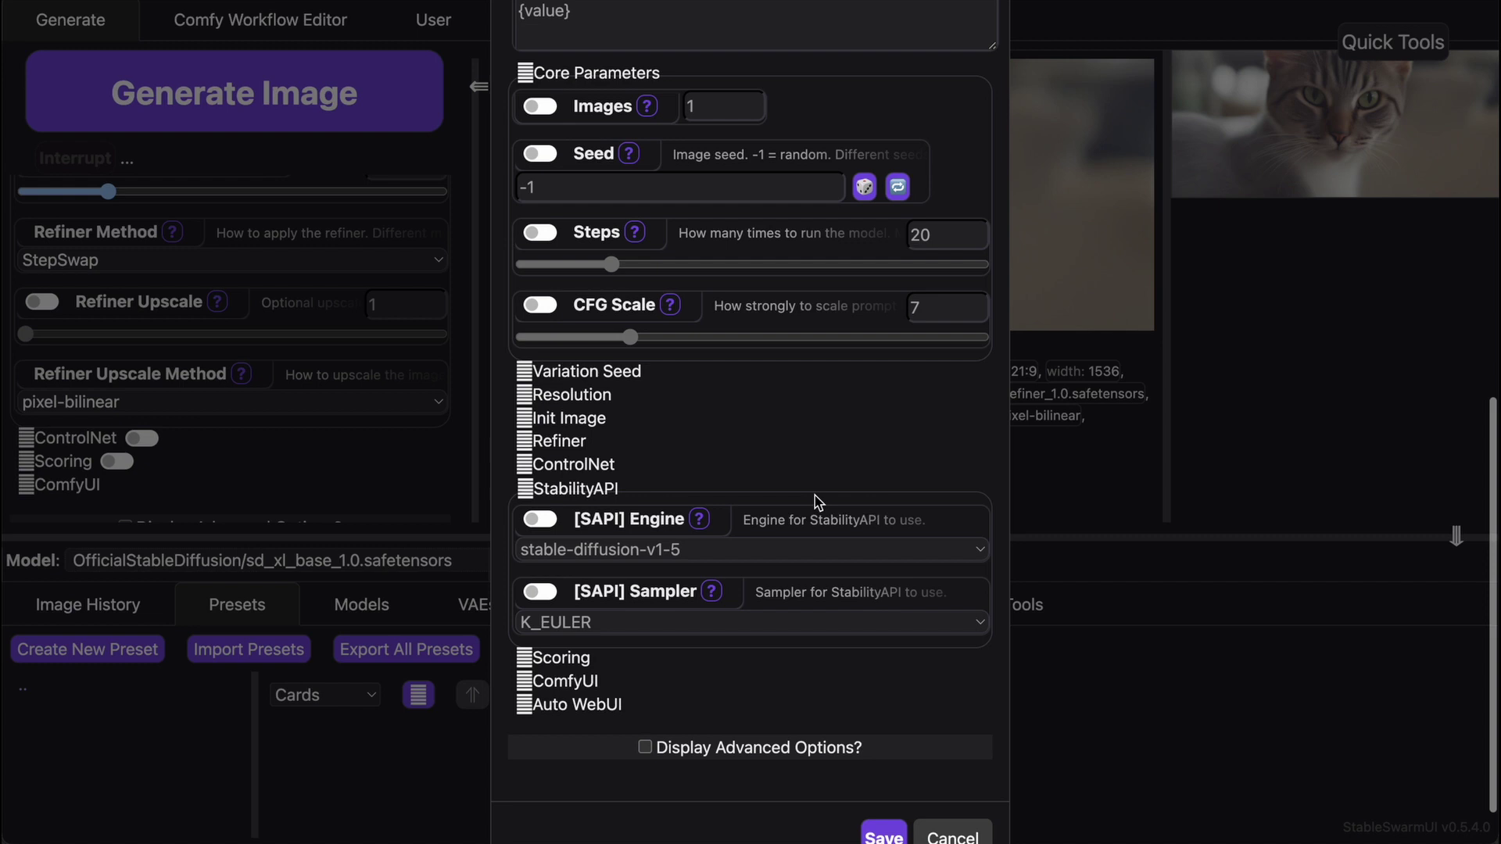
pyautogui.scroll(-1, 815, 502)
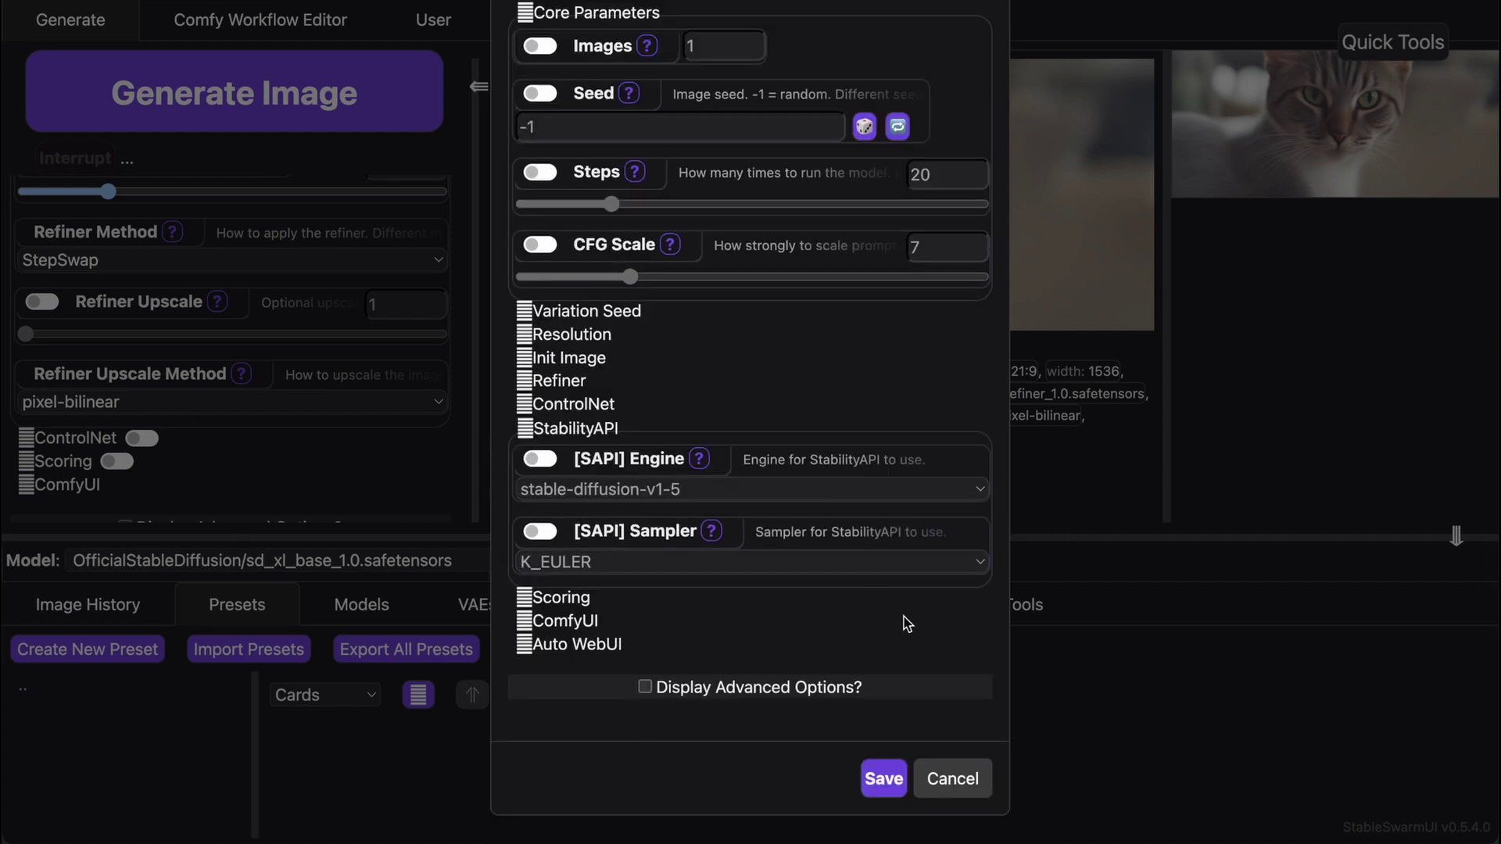
pyautogui.click(901, 783)
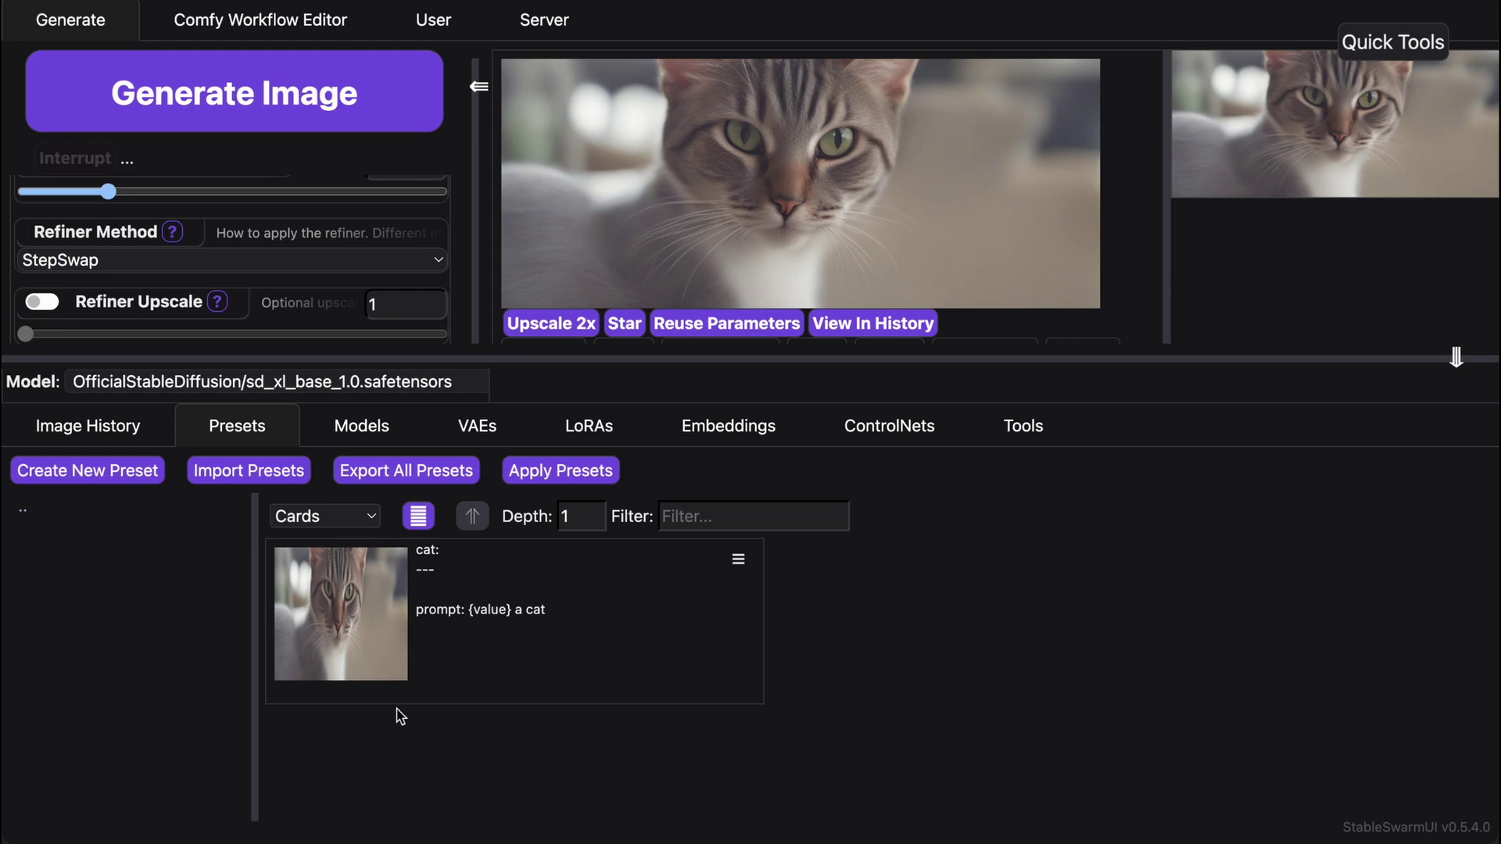
pyautogui.click(376, 622)
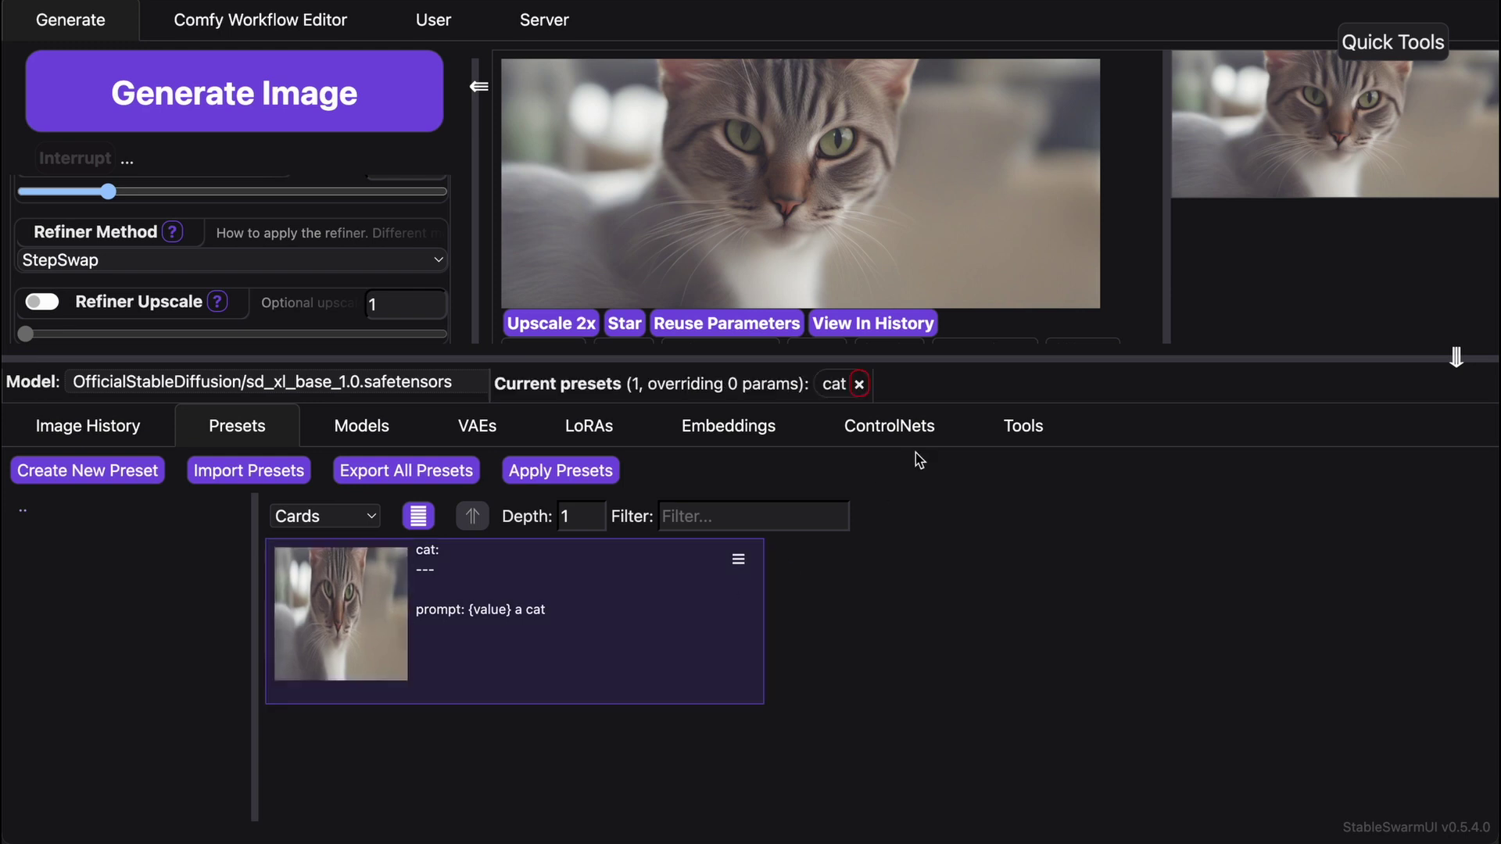
# Remove the cat preset, review the SDXL 1.0 Base model's metadata, then list the VAEs.
pyautogui.click(859, 385)
pyautogui.click(382, 442)
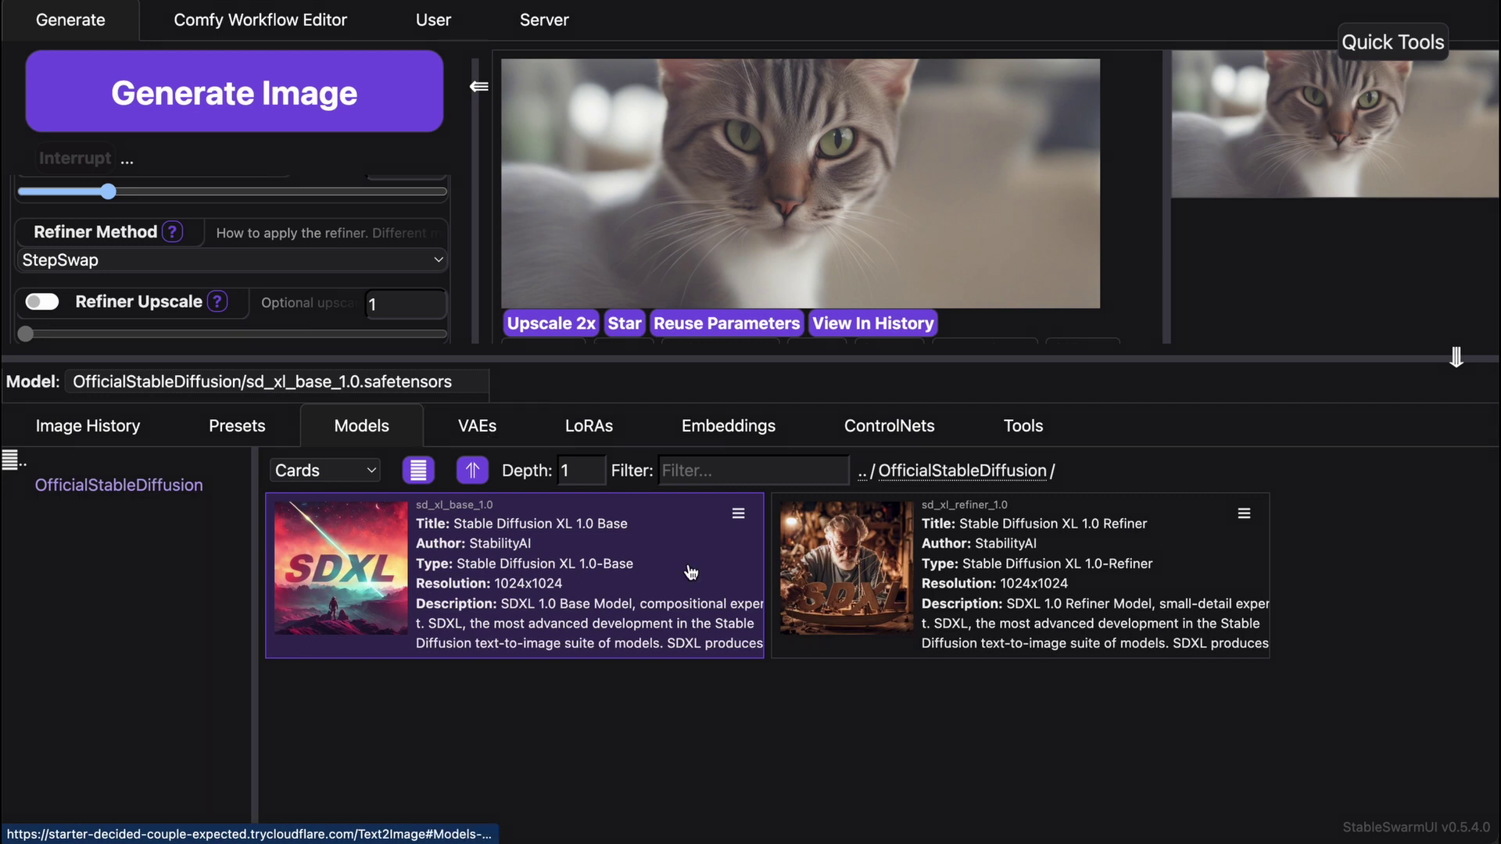
pyautogui.click(739, 513)
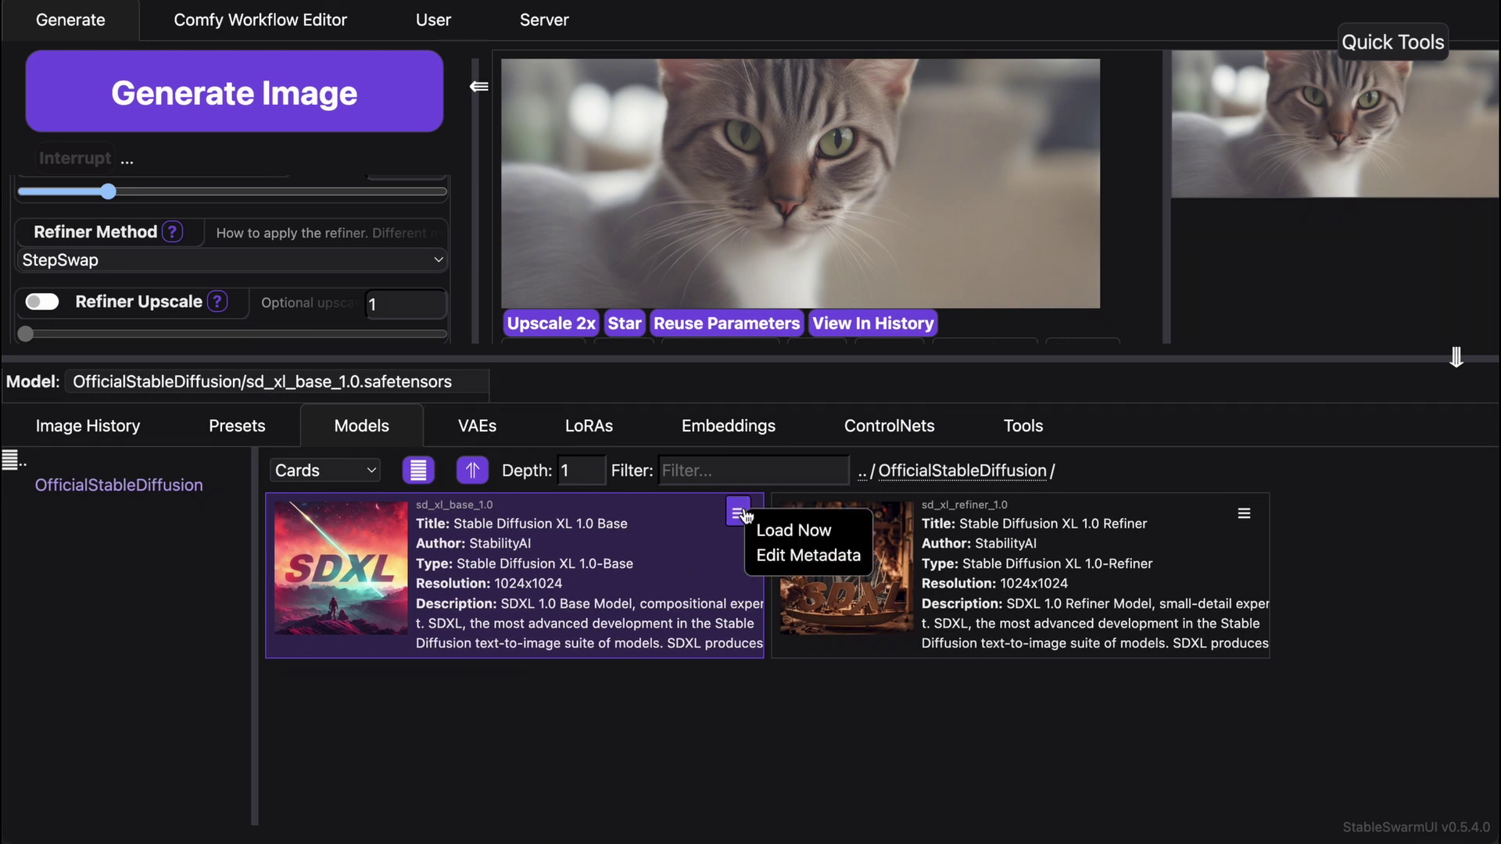
pyautogui.click(846, 558)
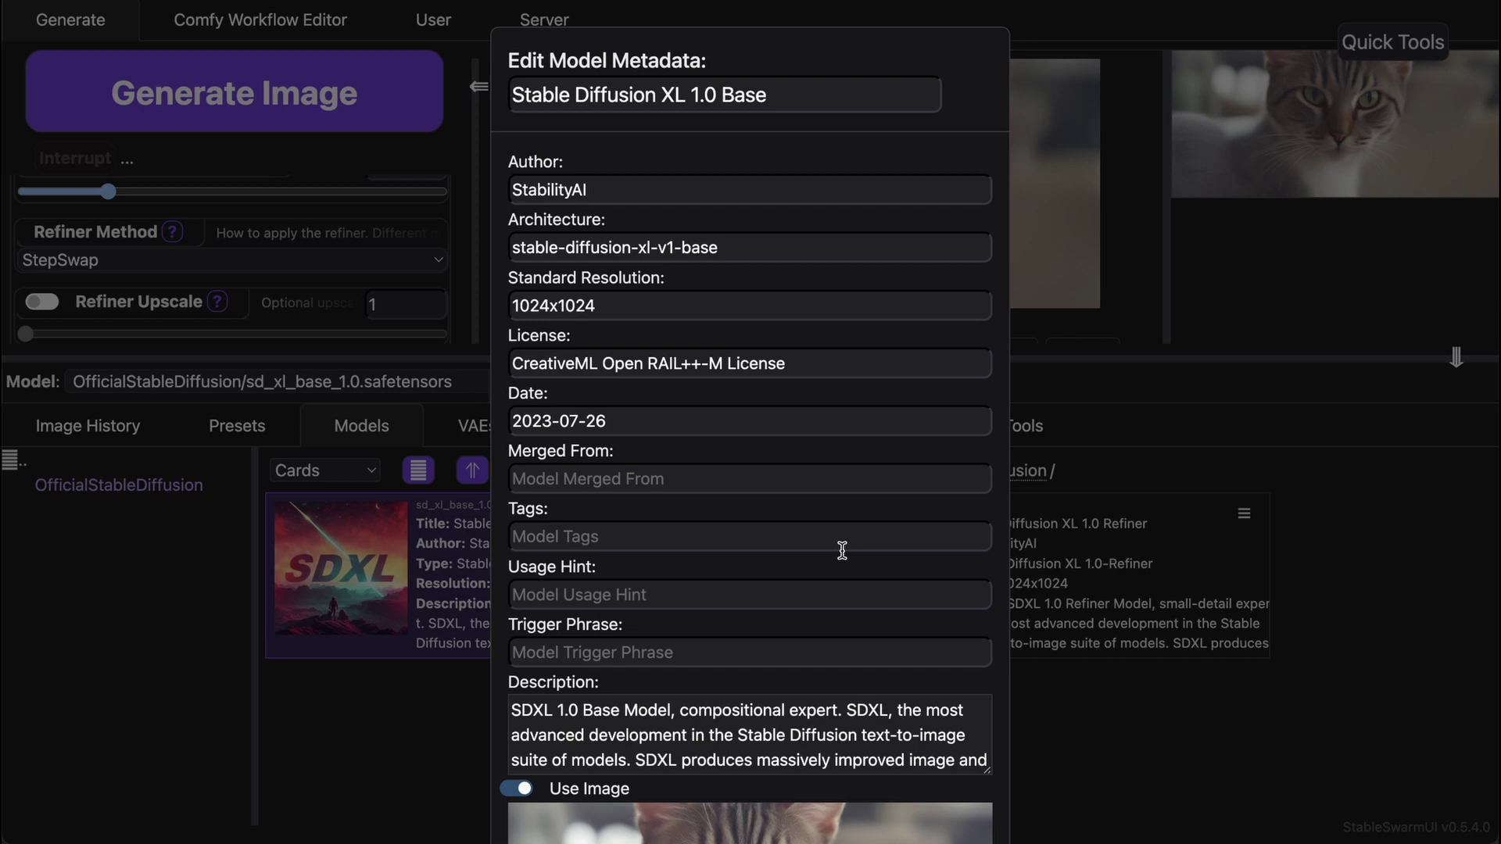
pyautogui.scroll(-3, 842, 550)
pyautogui.scroll(2, 842, 549)
pyautogui.scroll(1, 842, 551)
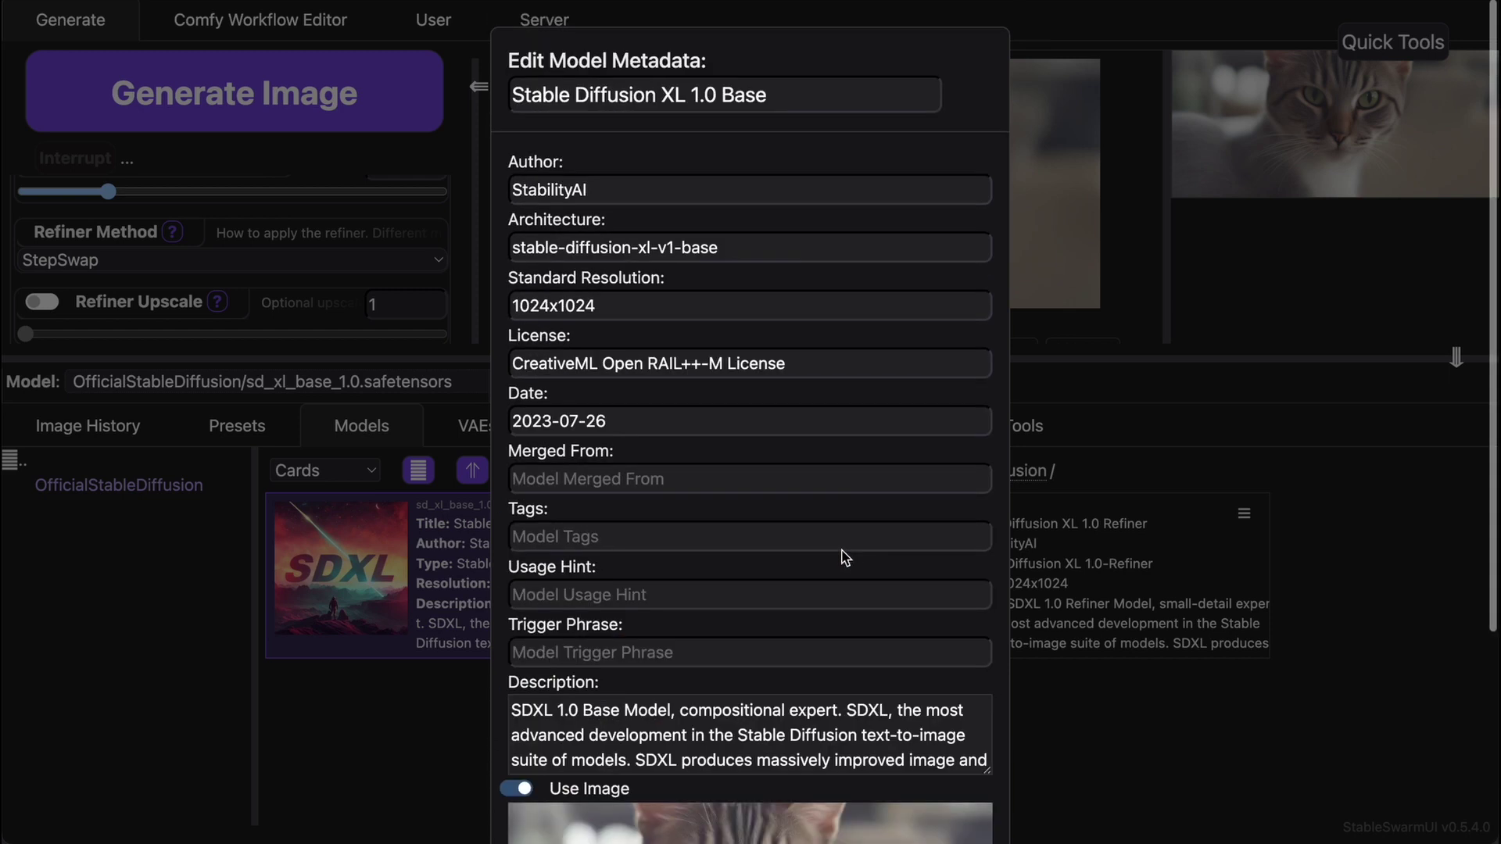
pyautogui.scroll(-2, 843, 550)
pyautogui.scroll(-2, 842, 550)
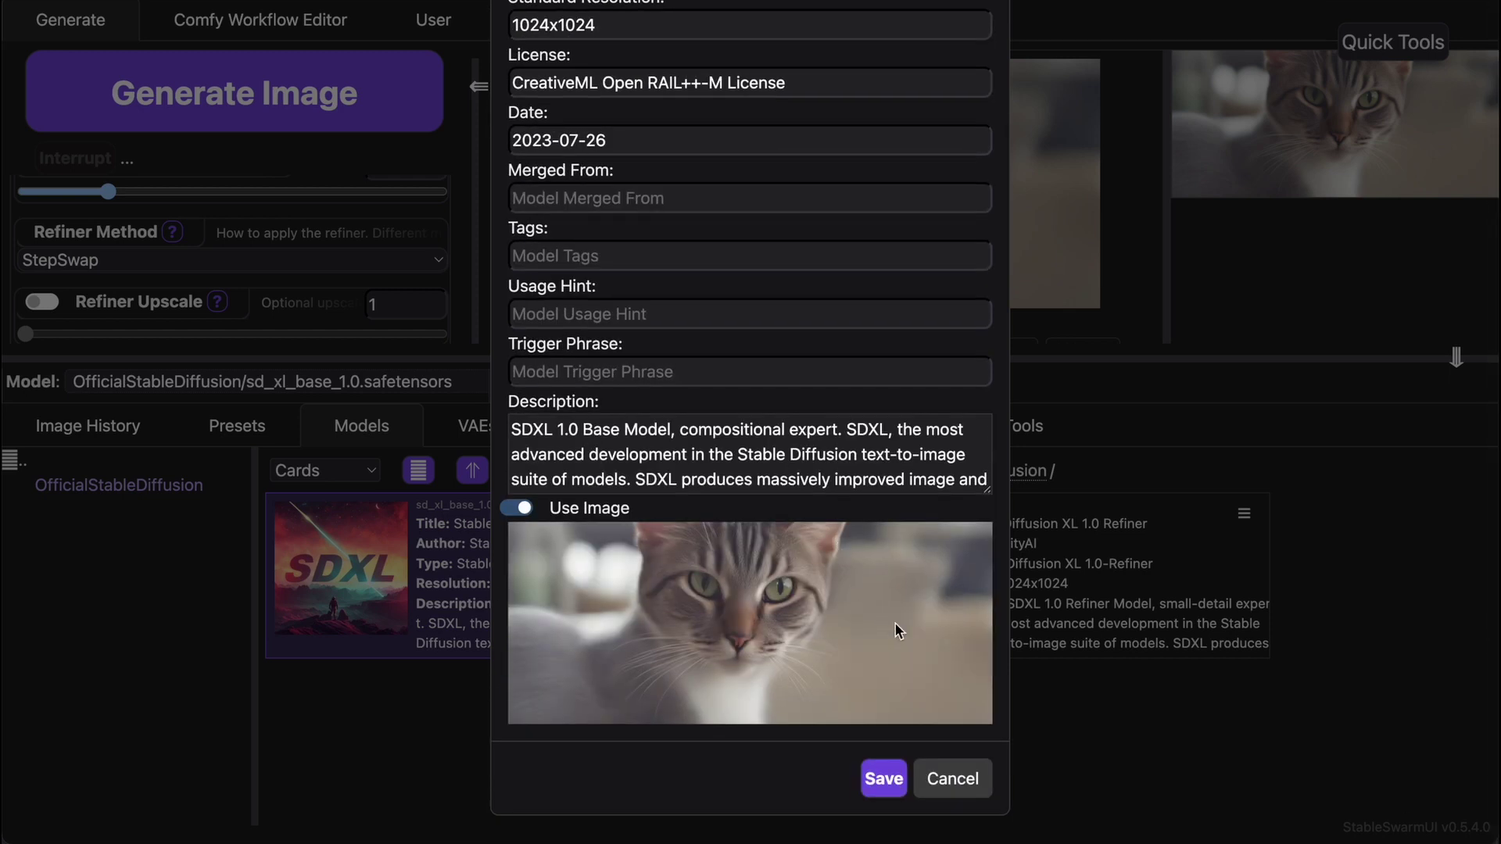
pyautogui.click(948, 779)
pyautogui.click(477, 426)
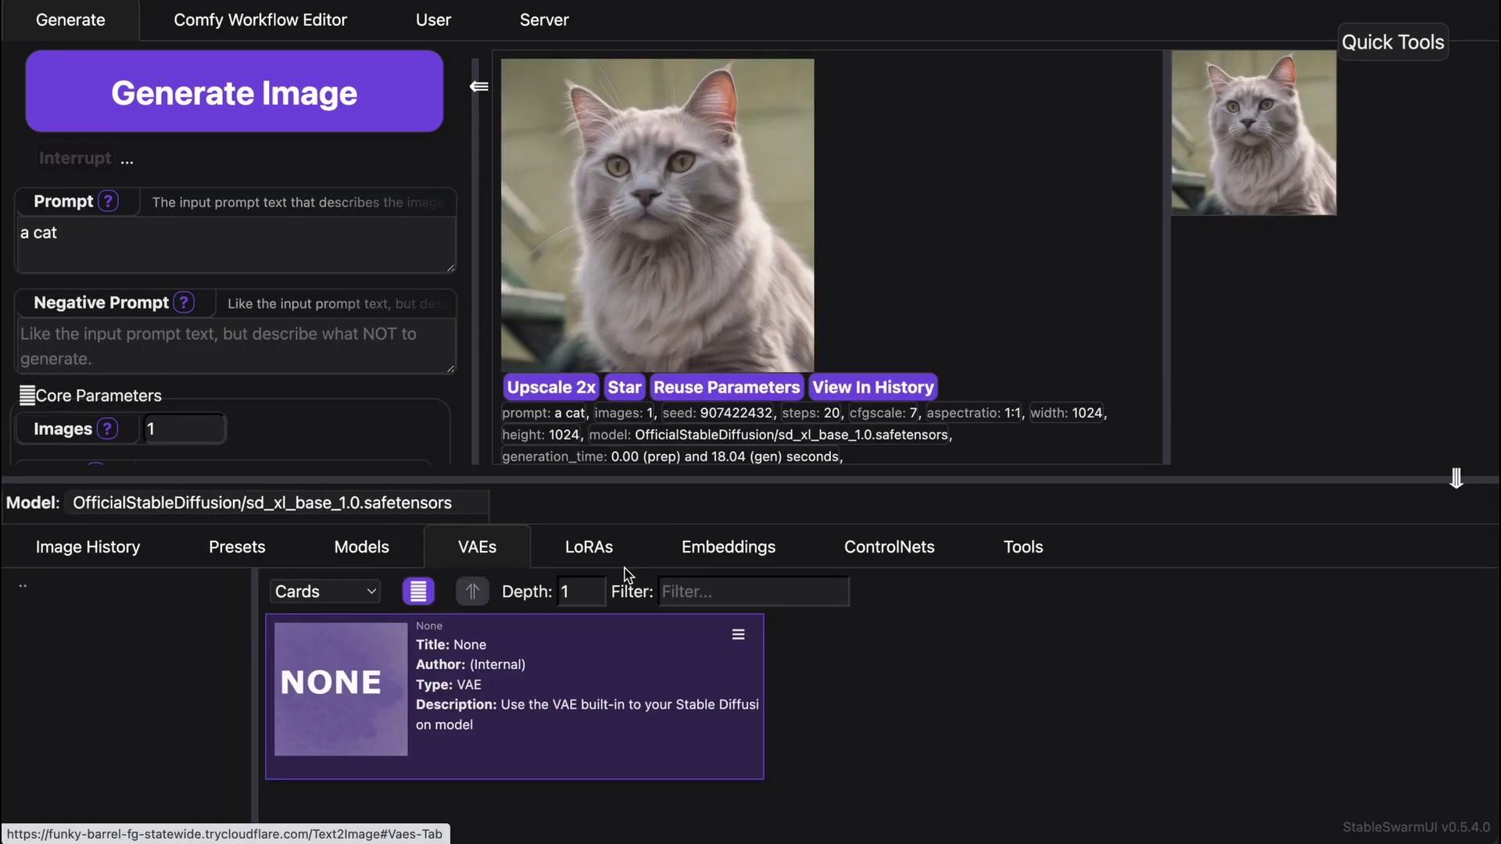
# Show the LoRAs tab, listing the single helenparr LoRA.
pyautogui.click(613, 563)
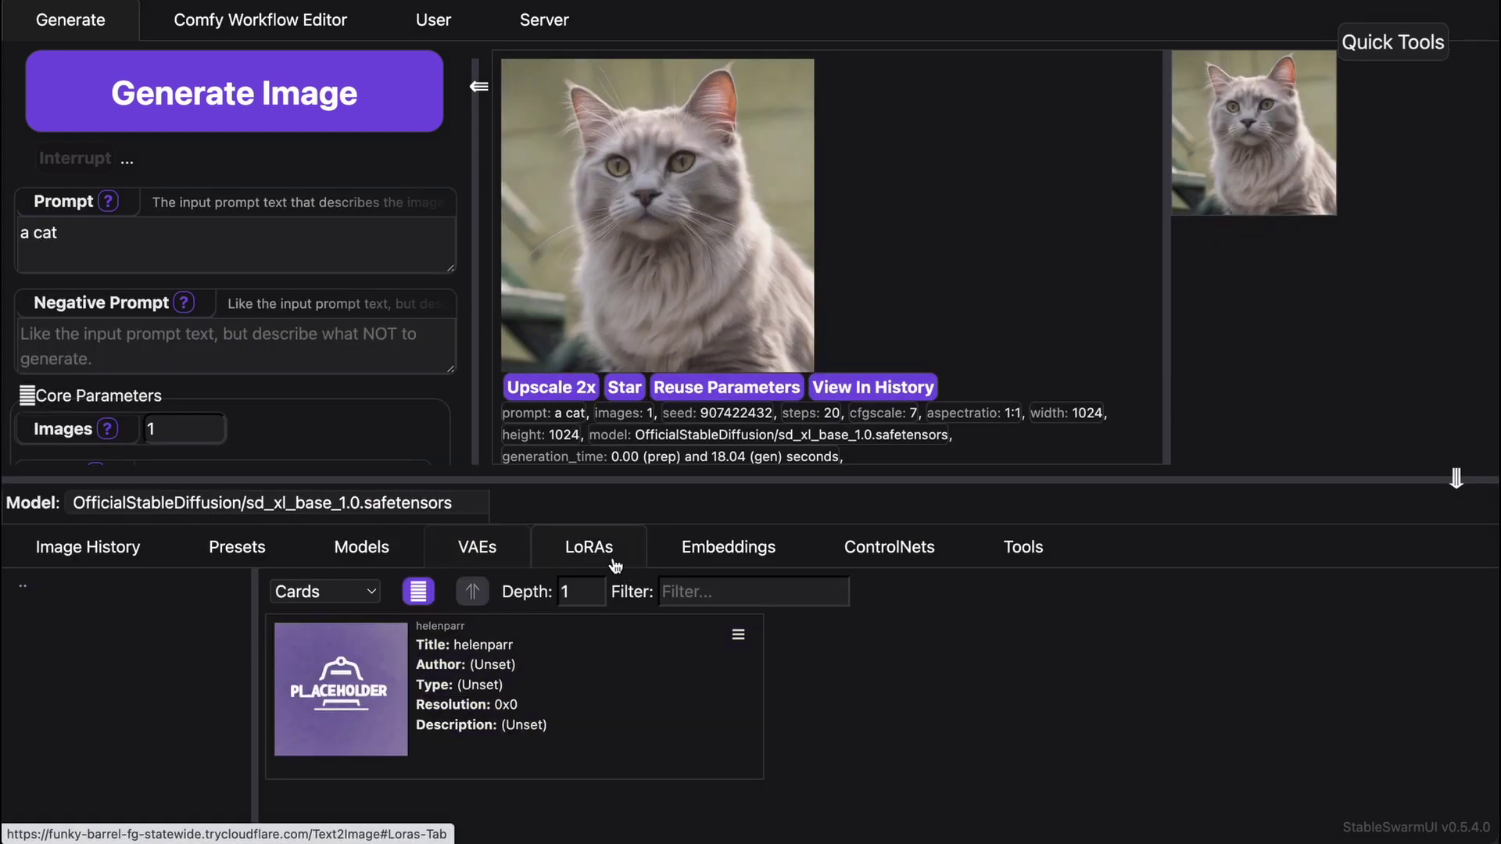
pyautogui.moveTo(387, 670)
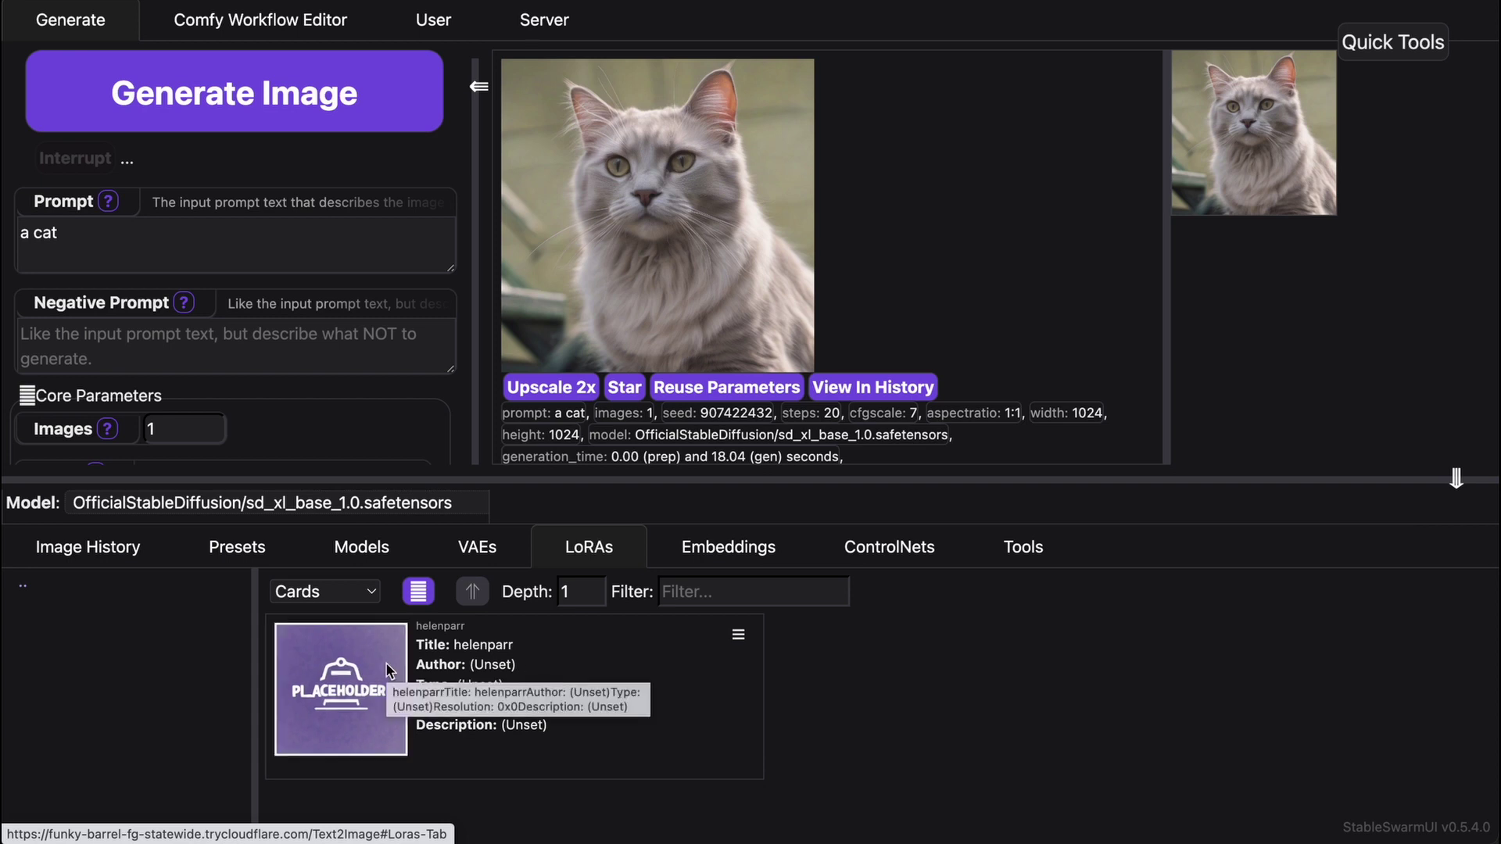
# Apply the helenparr LoRA at weight 1, generate 'a woman', and close the preview.
pyautogui.click(387, 663)
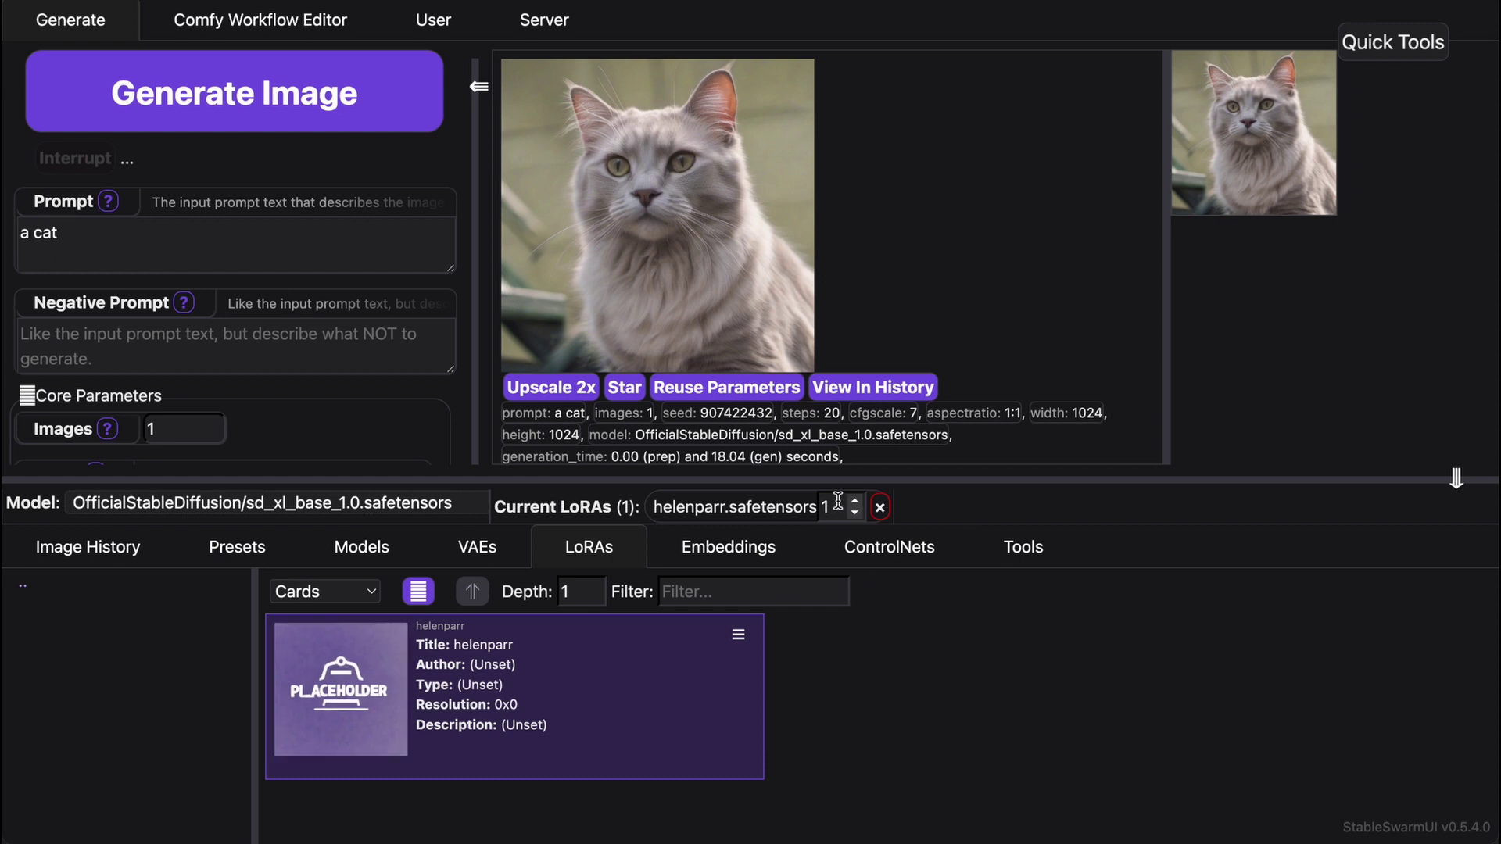
pyautogui.click(858, 518)
pyautogui.click(856, 517)
pyautogui.moveTo(207, 228); pyautogui.dragTo(7, 135)
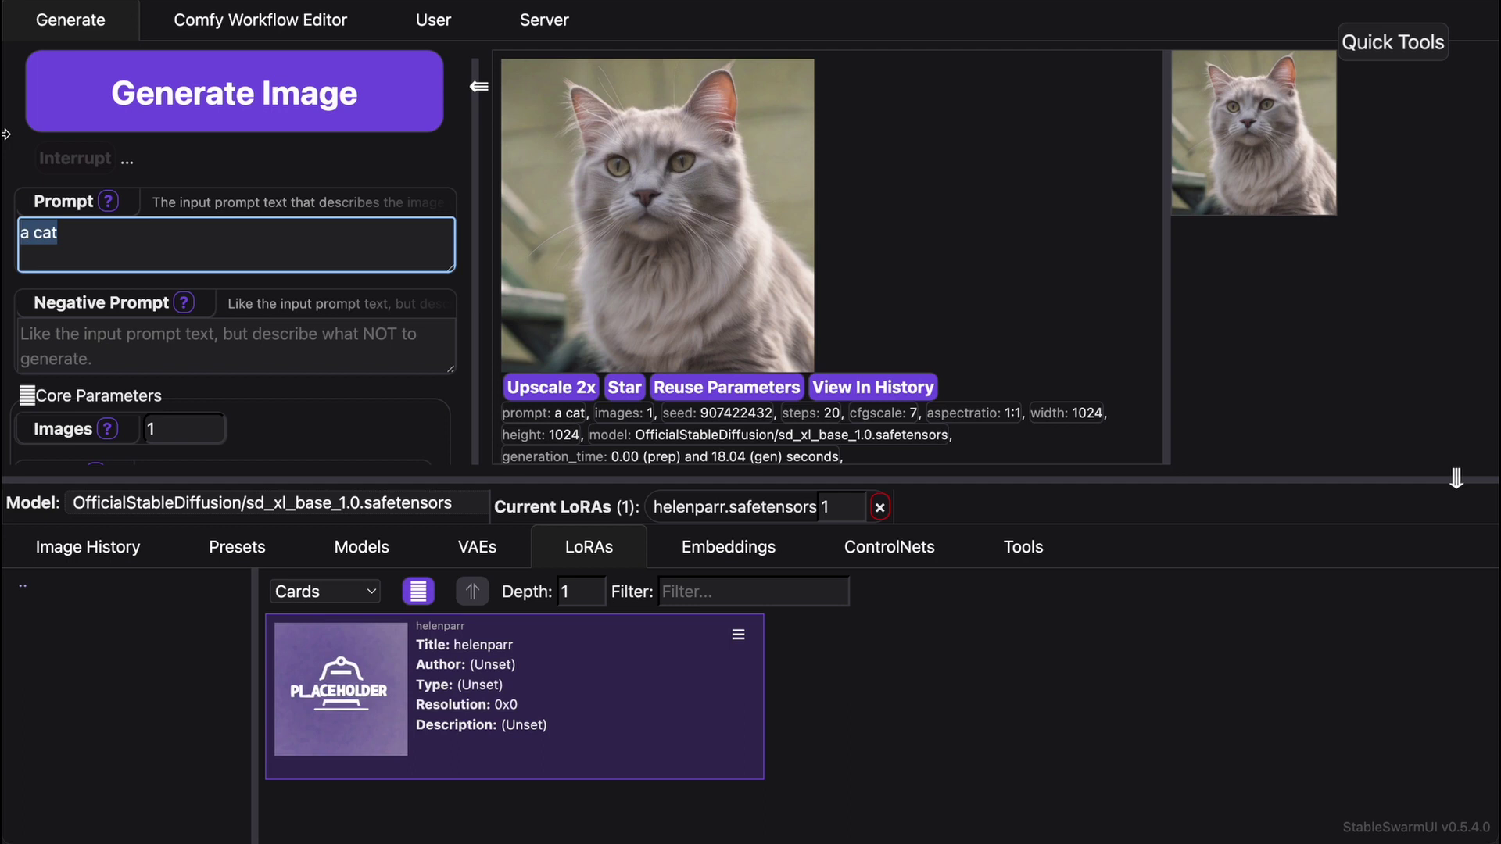
pyautogui.write('a w')
pyautogui.write('oman')
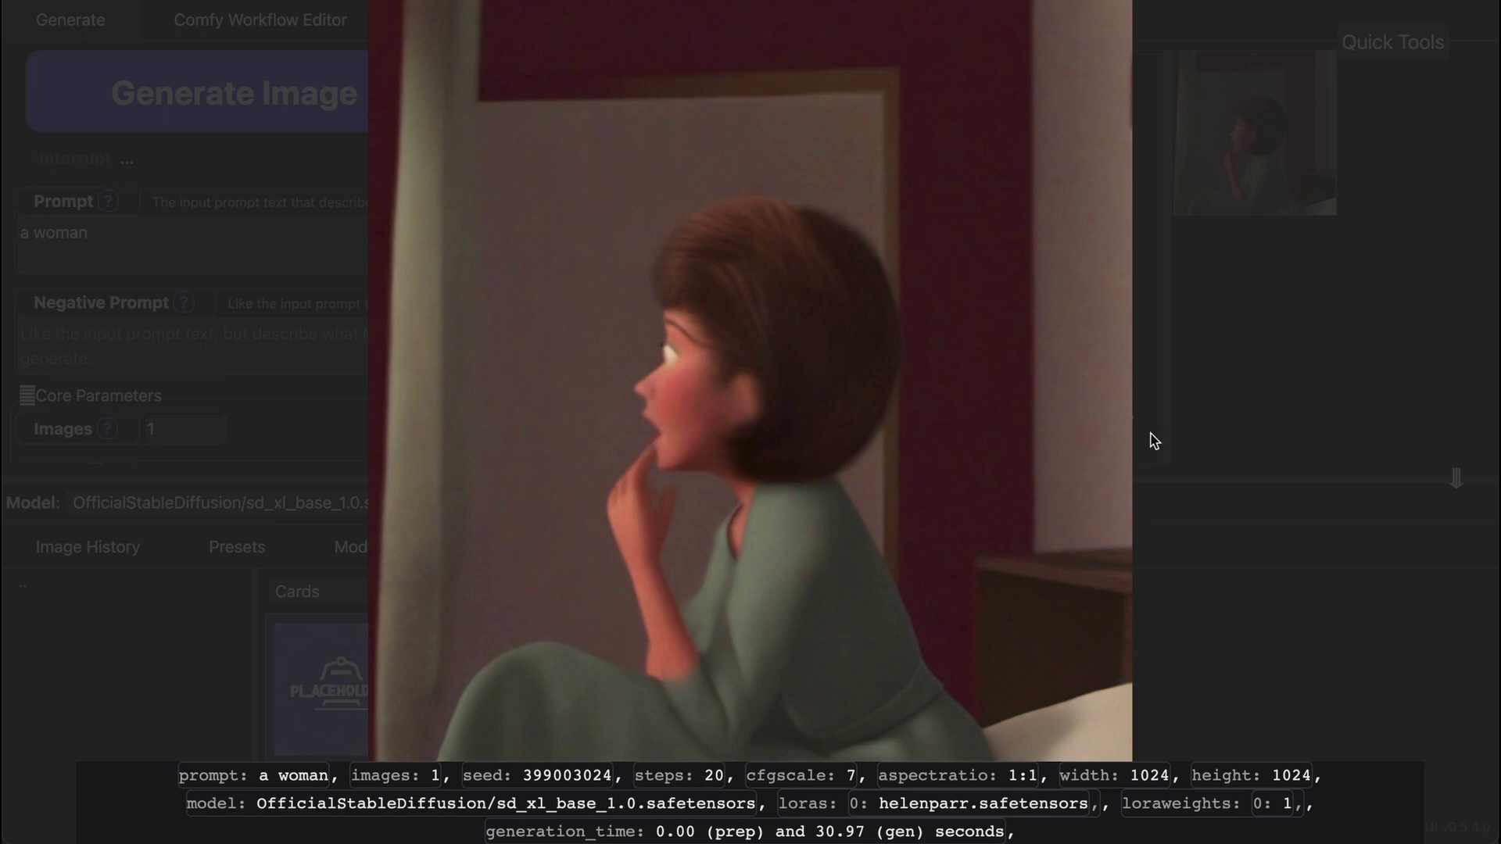
pyautogui.press('Escape')
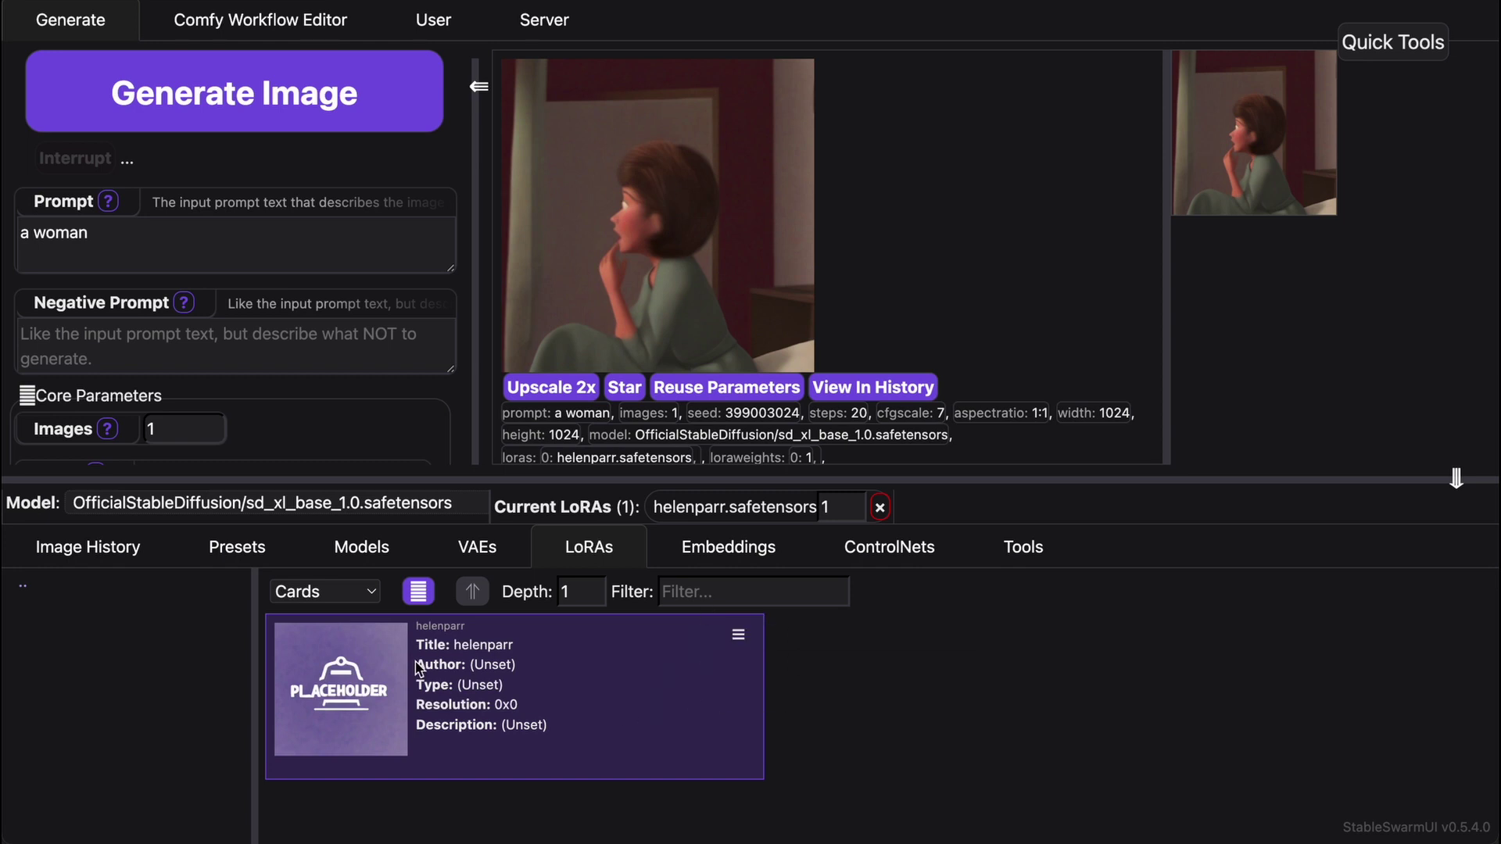
# Save the helenparr LoRA's metadata via Edit Metadata, keeping the woman image as preview.
pyautogui.moveTo(515, 696)
pyautogui.click(743, 648)
pyautogui.click(786, 663)
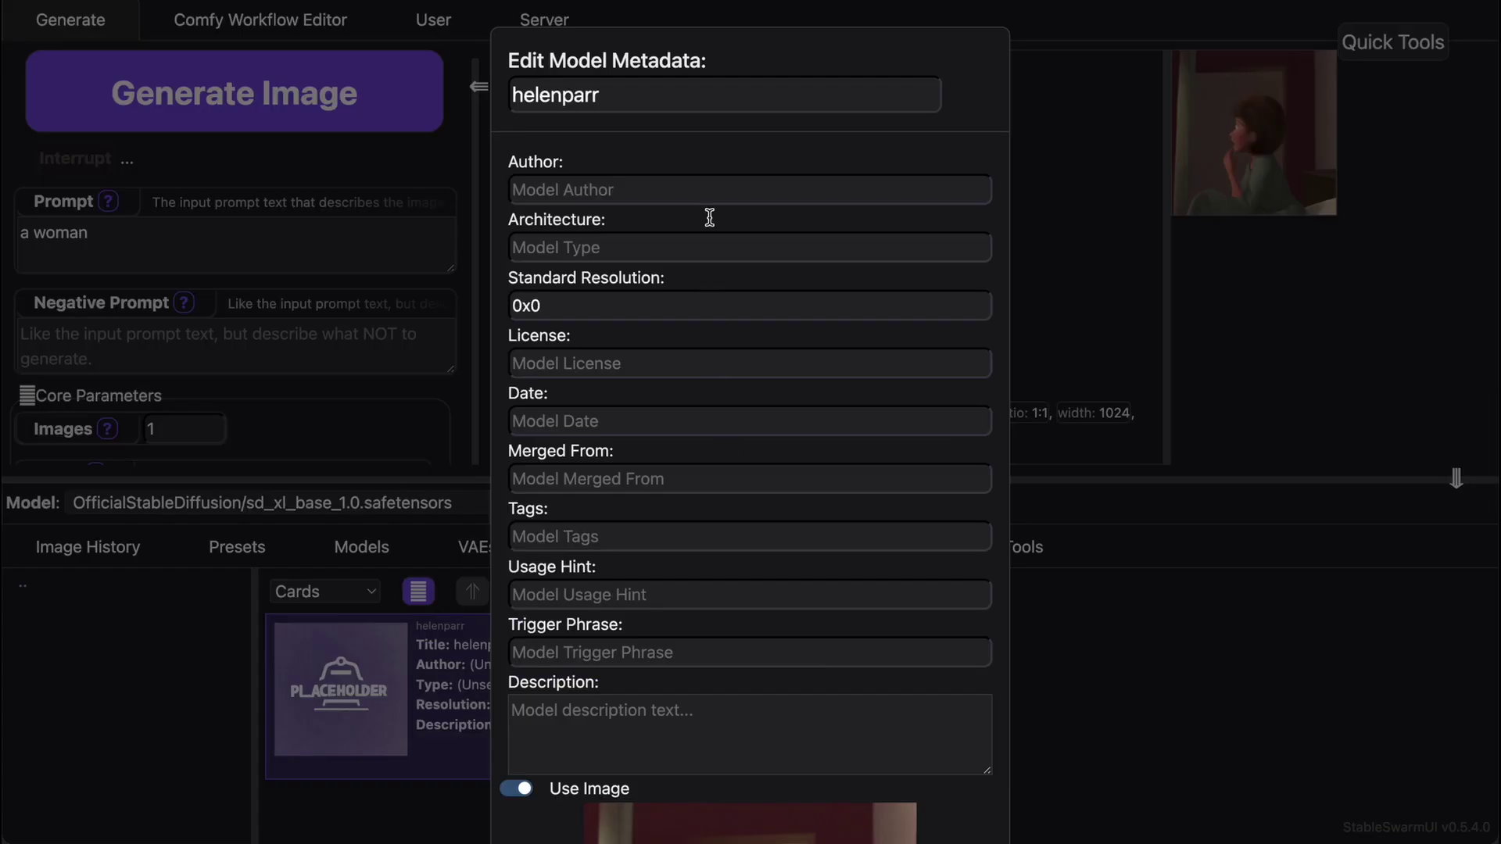
pyautogui.scroll(-5, 710, 214)
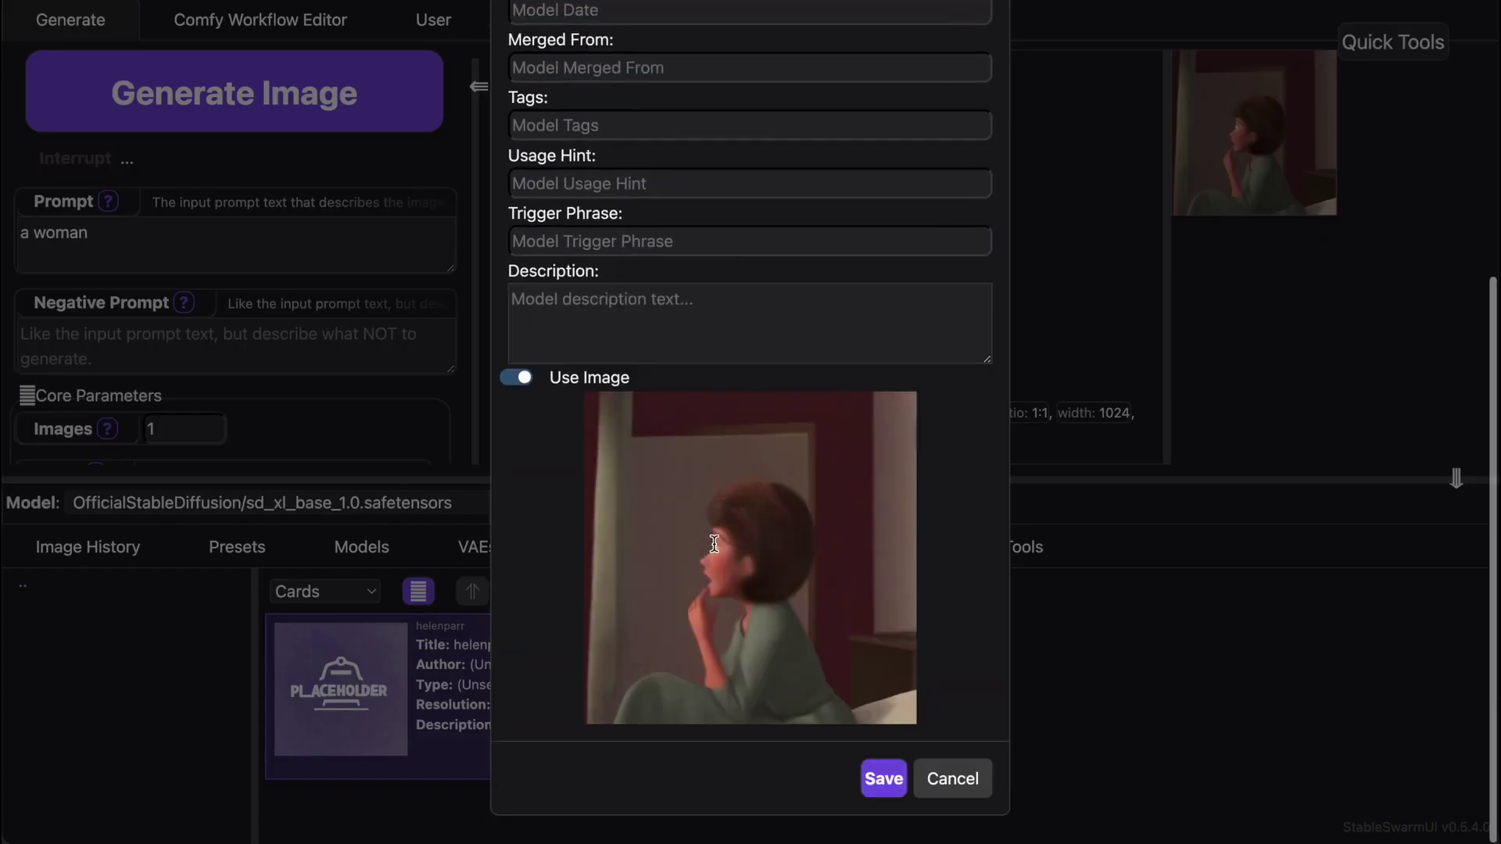
pyautogui.click(892, 785)
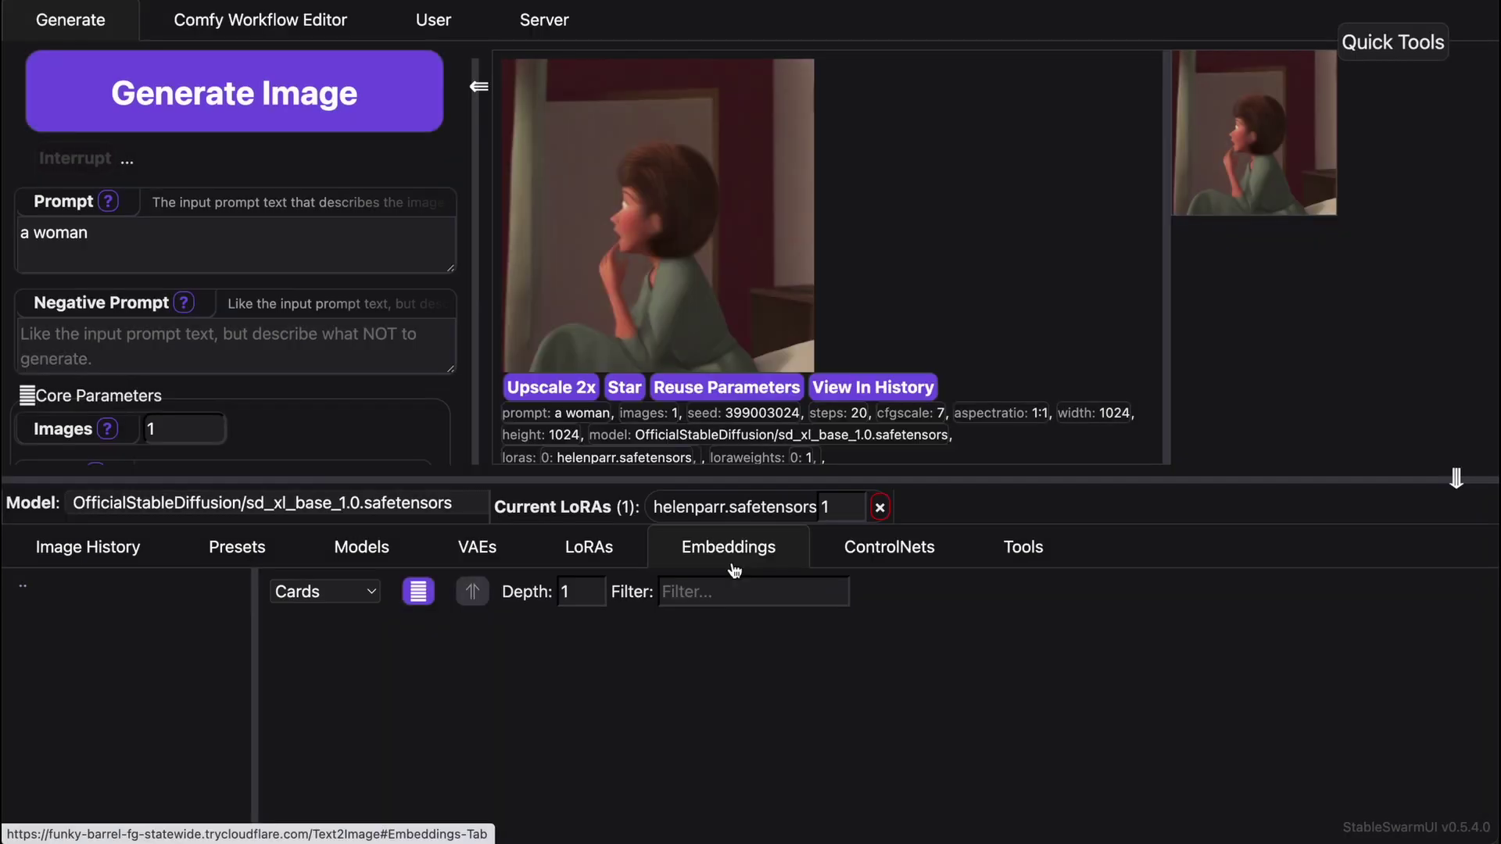
# View the empty ControlNets list, then show the Tools dropdown listing Grid Generator.
pyautogui.click(948, 550)
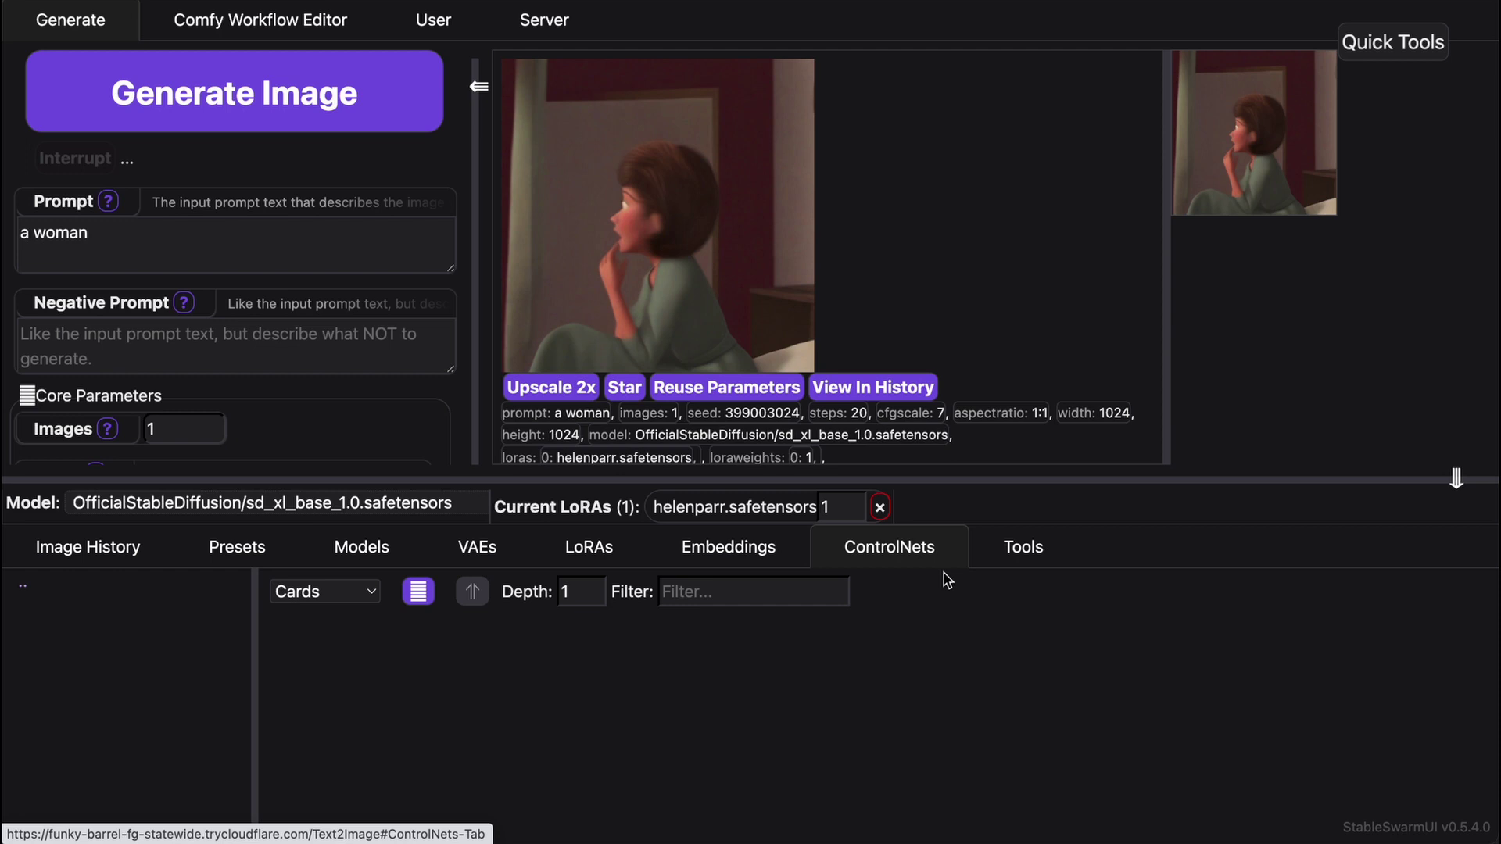
pyautogui.click(1037, 565)
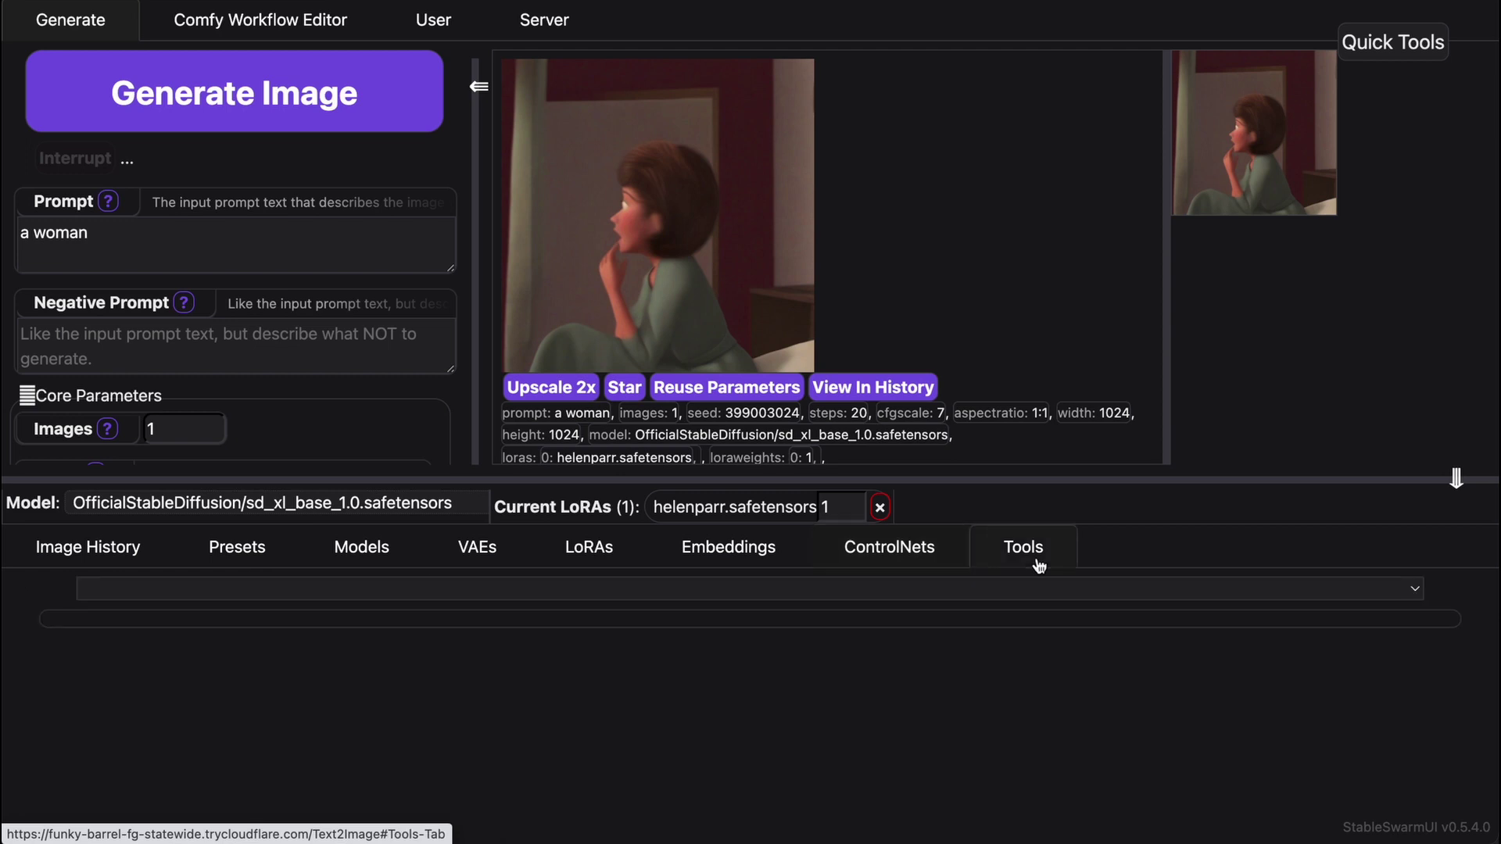
pyautogui.click(887, 597)
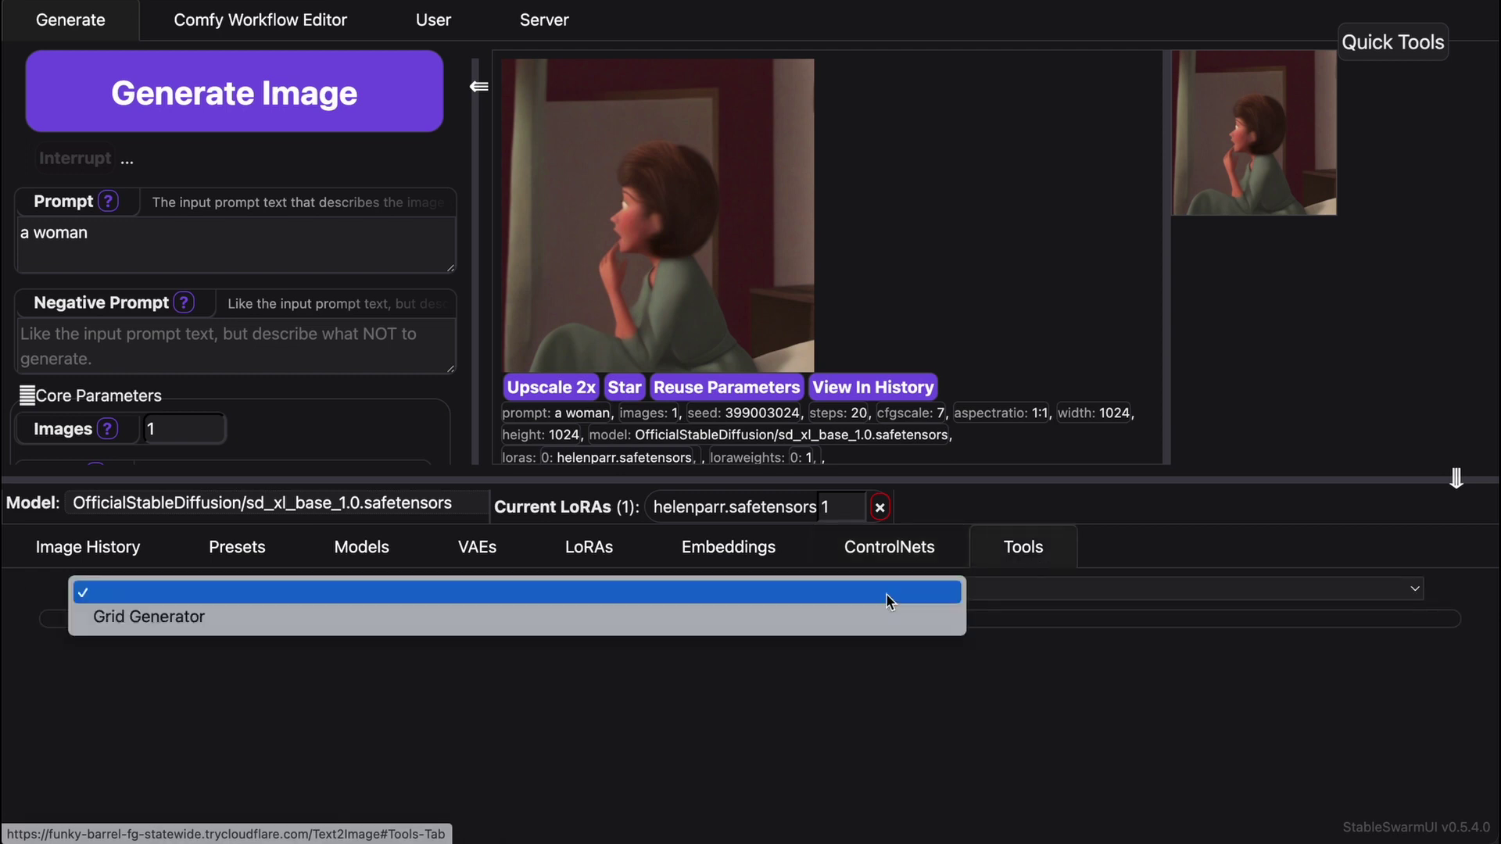
# Build a Grid Generator grid of Prompt 'a cat' by CFG Scale 10, 15, 20, and generate.
pyautogui.click(885, 613)
pyautogui.scroll(1, 874, 707)
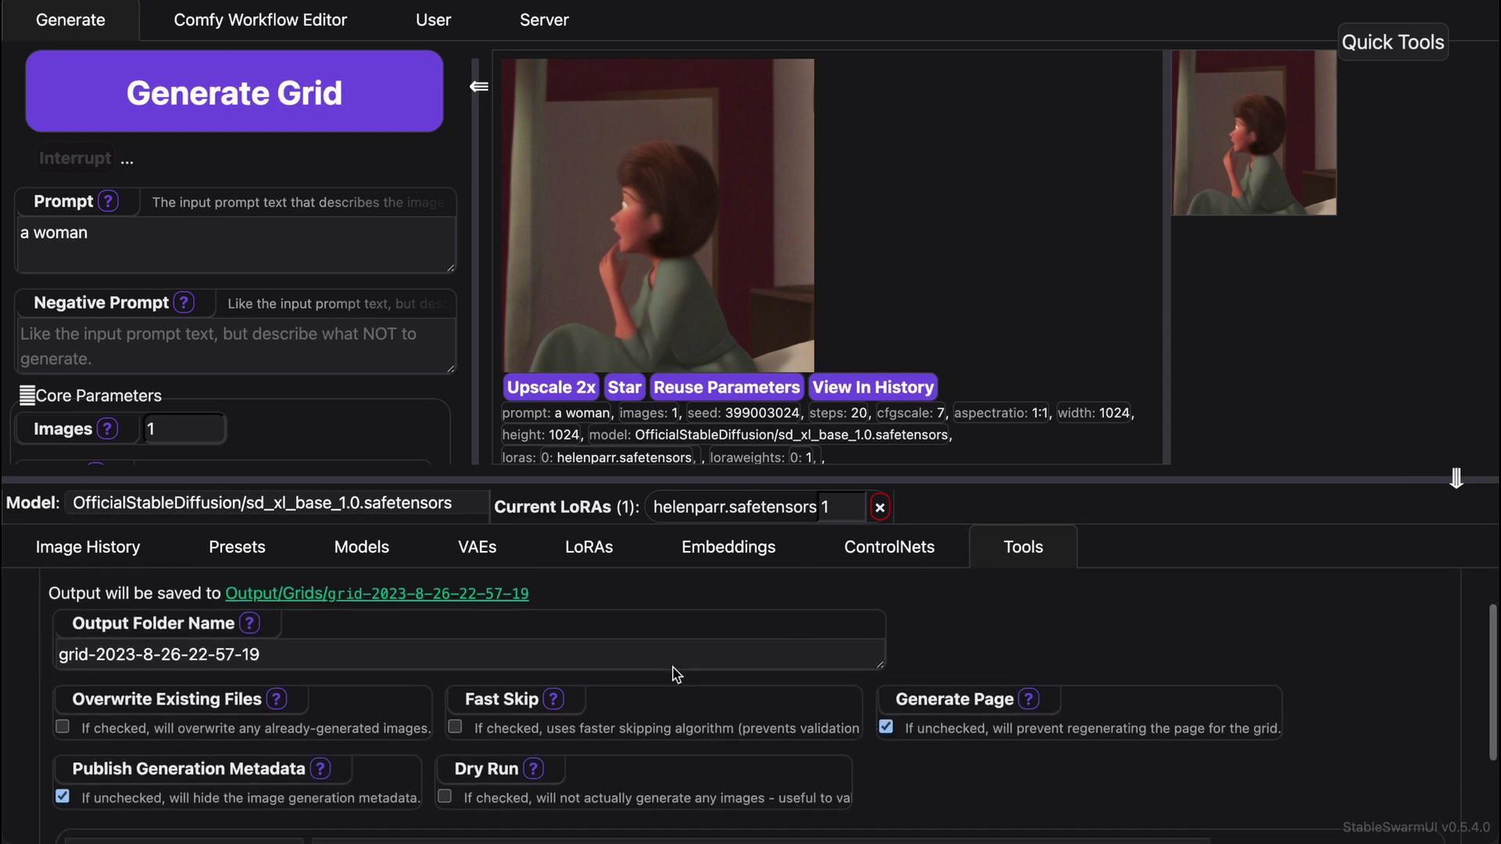
pyautogui.scroll(-3, 674, 675)
pyautogui.scroll(-1, 675, 674)
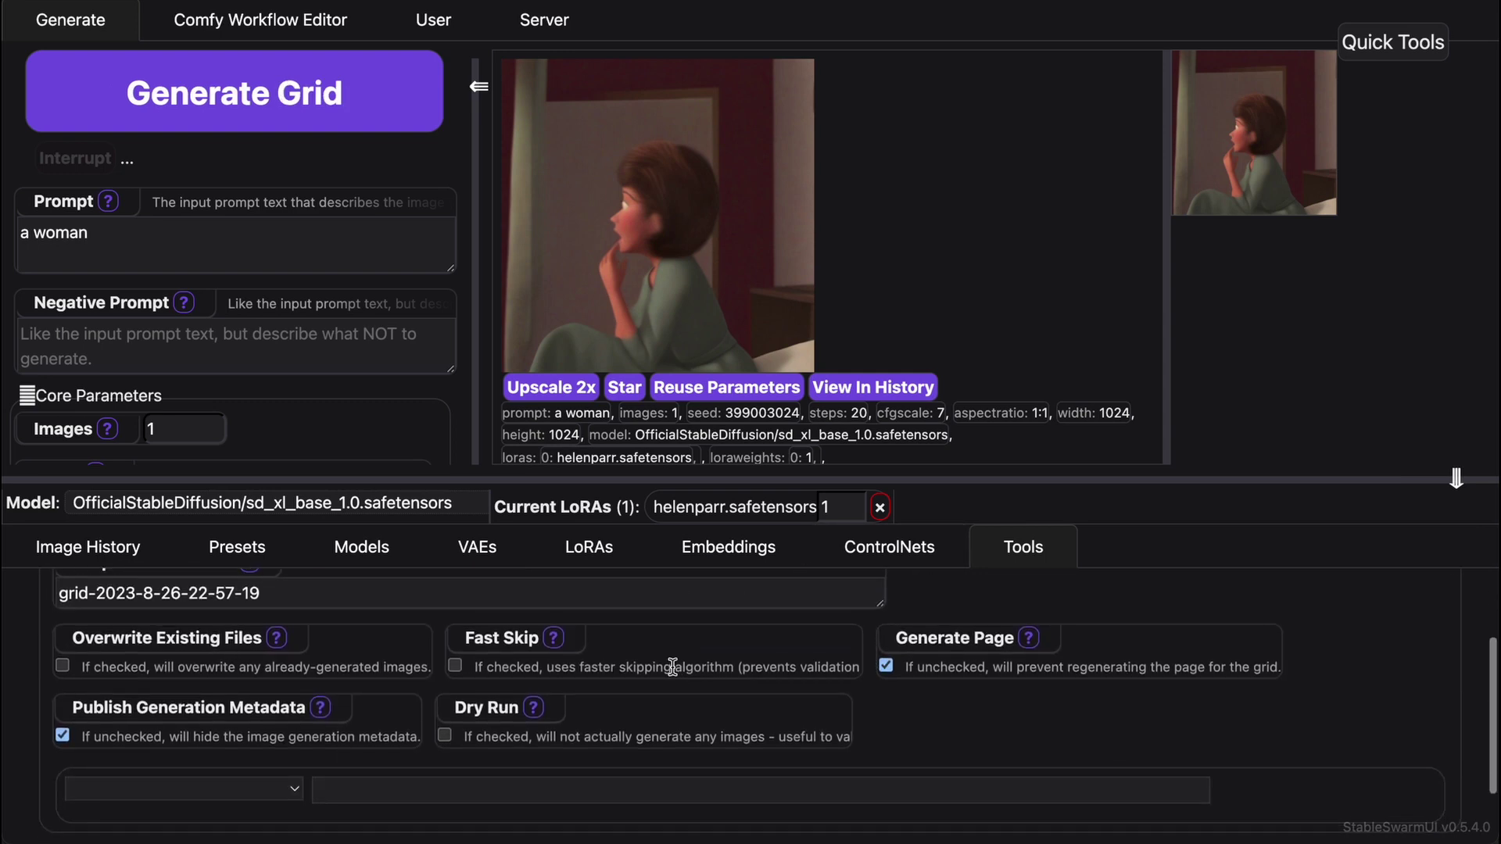
pyautogui.scroll(1, 672, 668)
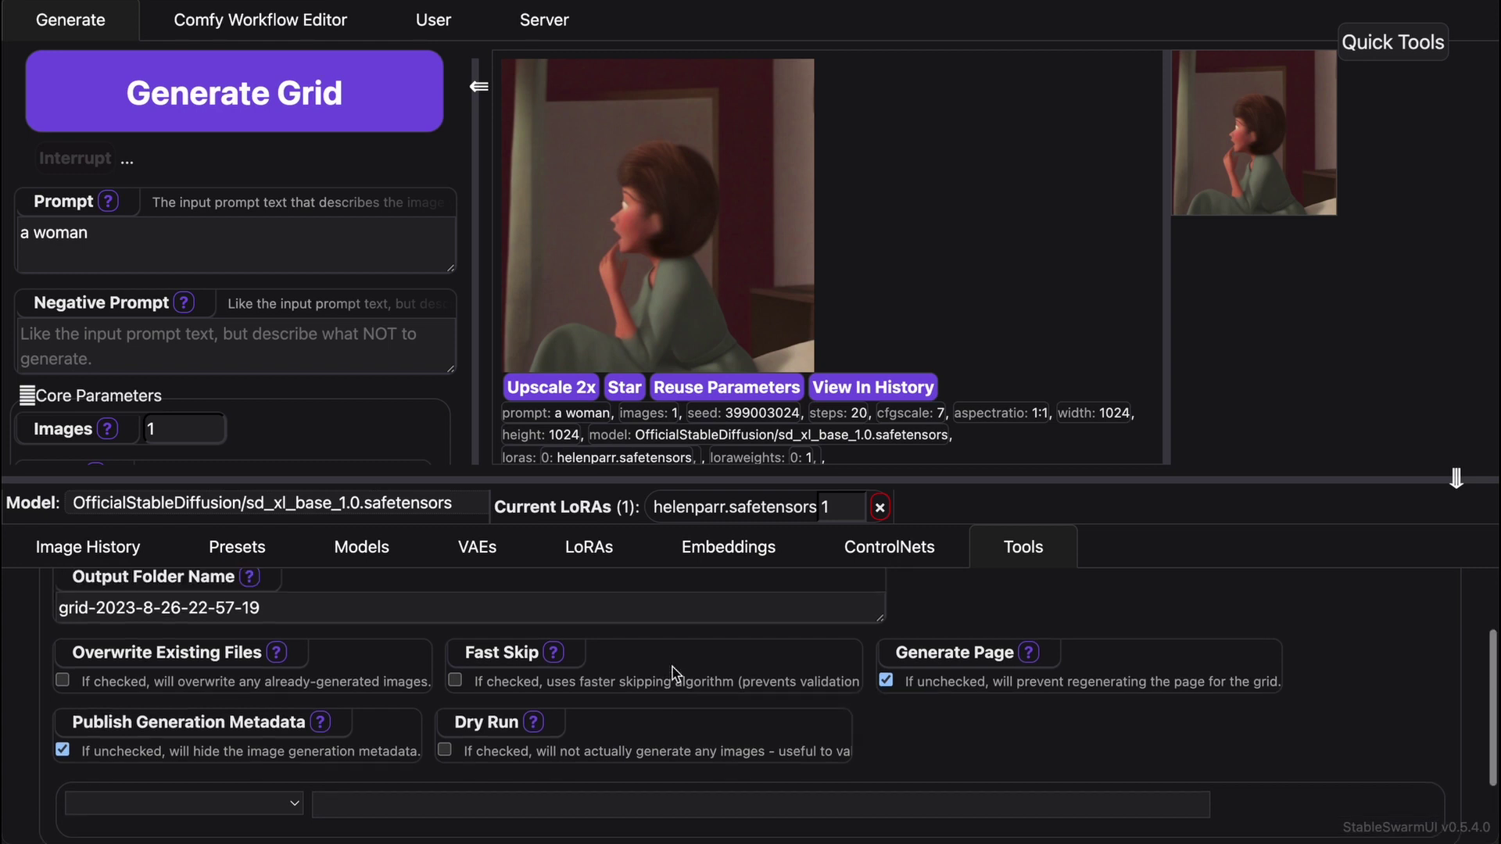
pyautogui.scroll(-3, 671, 667)
pyautogui.click(234, 733)
pyautogui.click(225, 765)
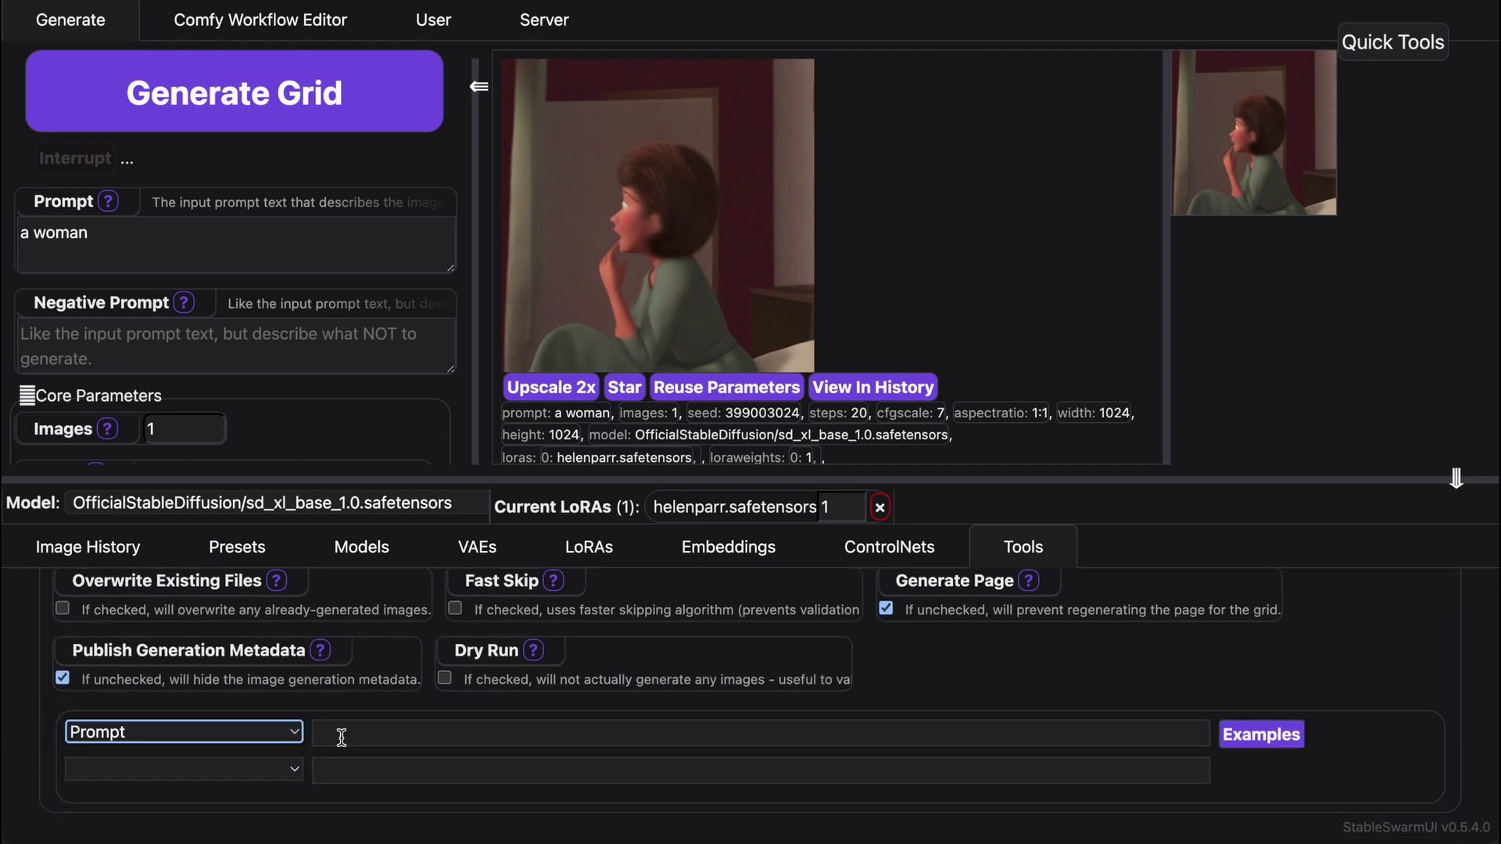
pyautogui.write('a cat')
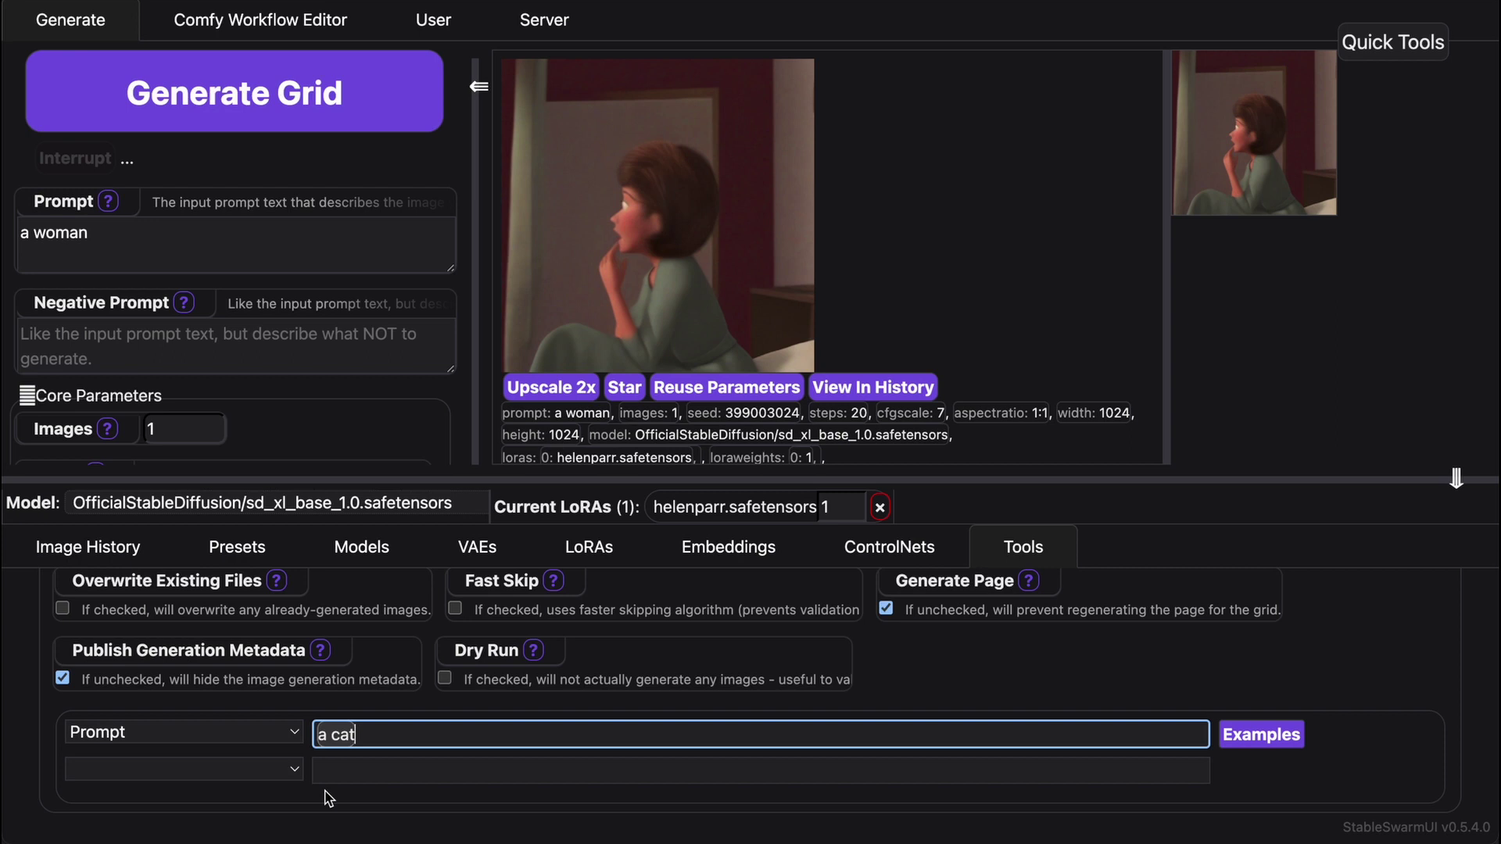
pyautogui.scroll(-1, 318, 798)
pyautogui.click(265, 708)
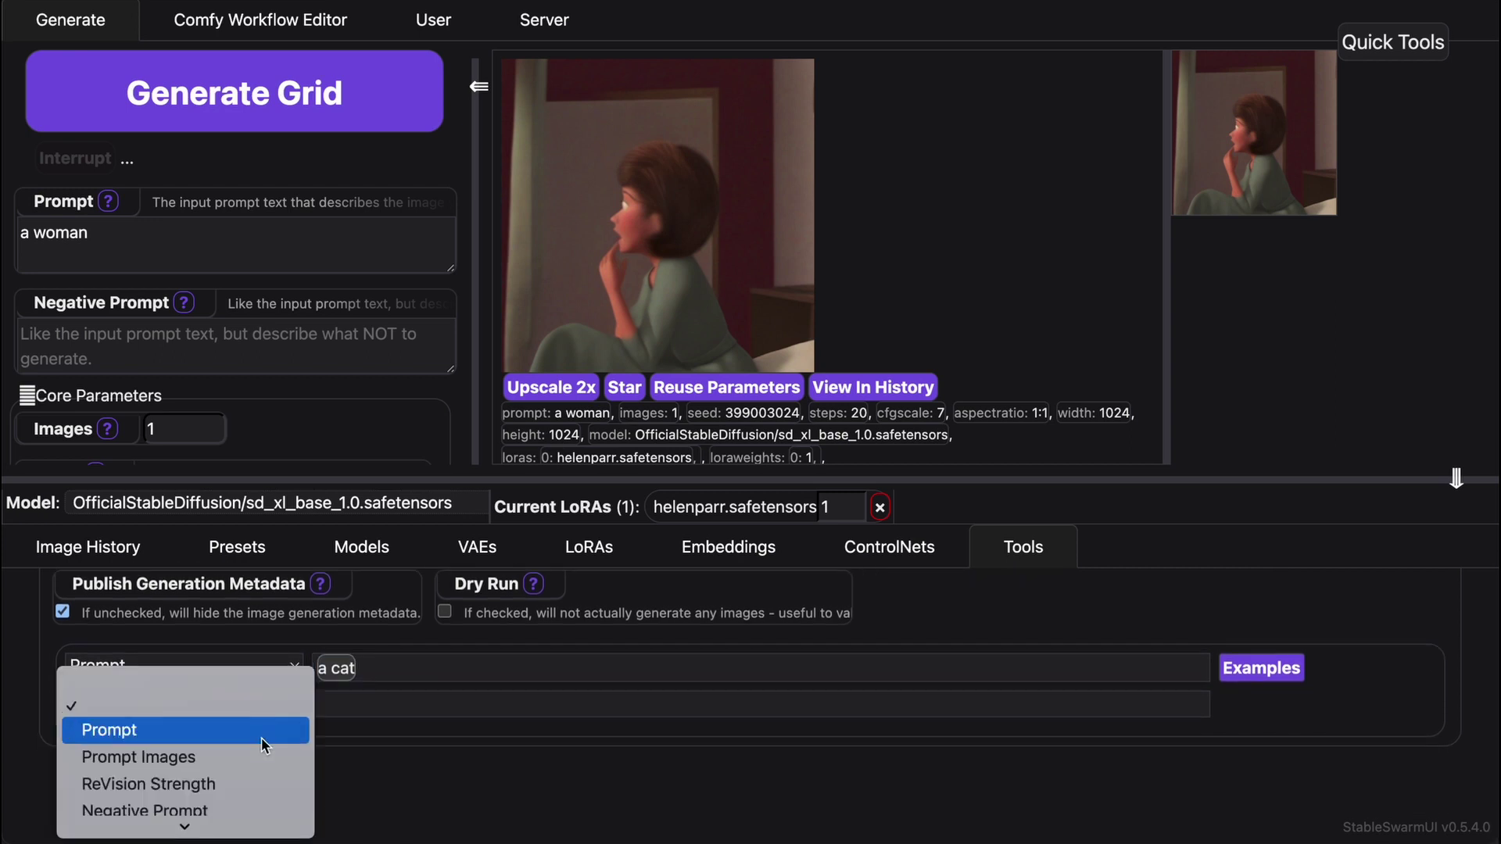
pyautogui.press('Up')
pyautogui.press('Up')
pyautogui.press('Up')
pyautogui.press('Up')
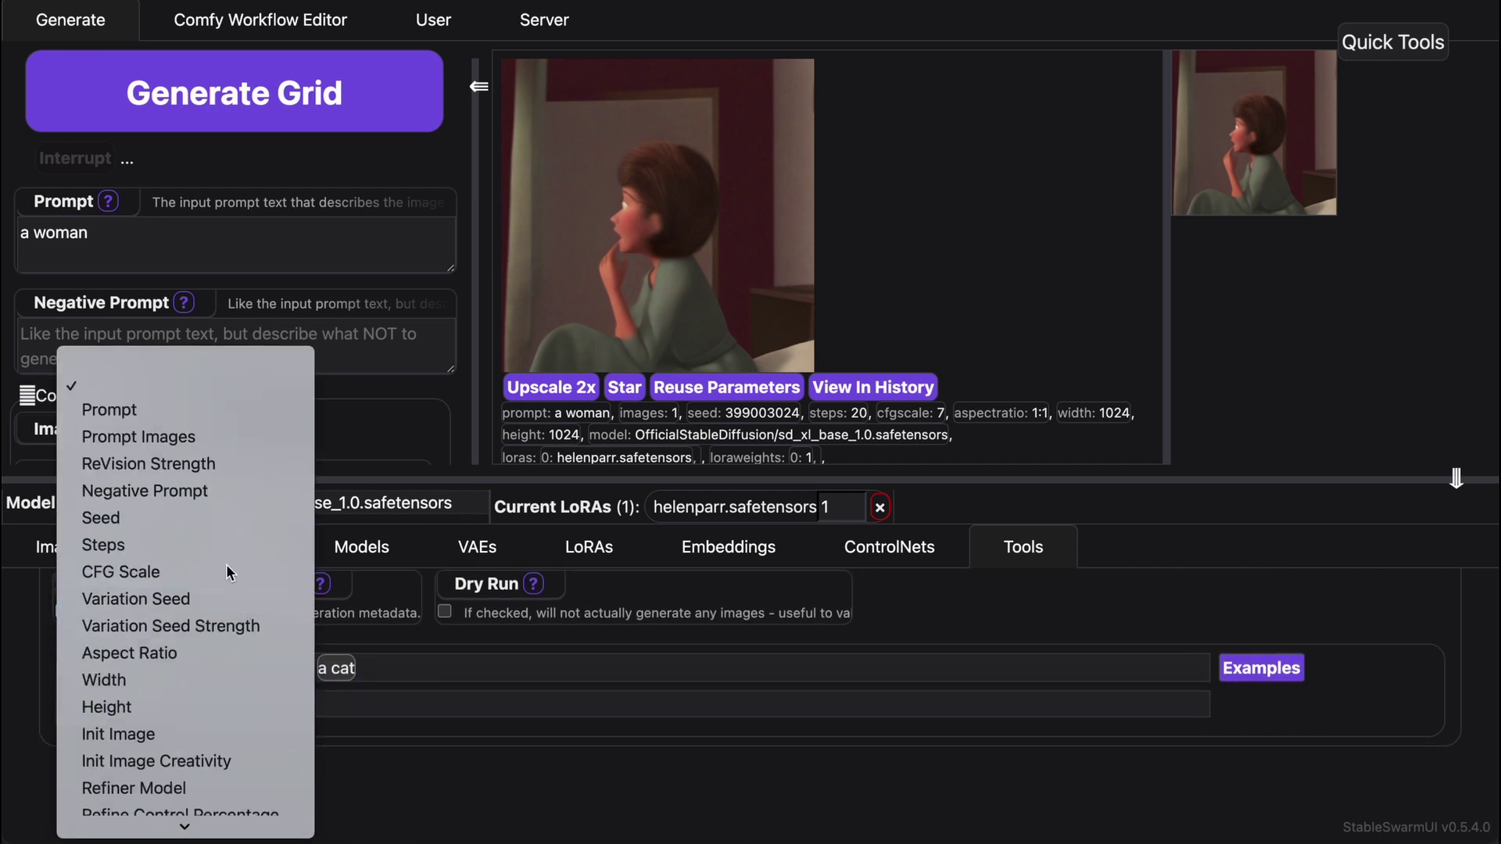
pyautogui.press('Return')
pyautogui.write('10, 15, ')
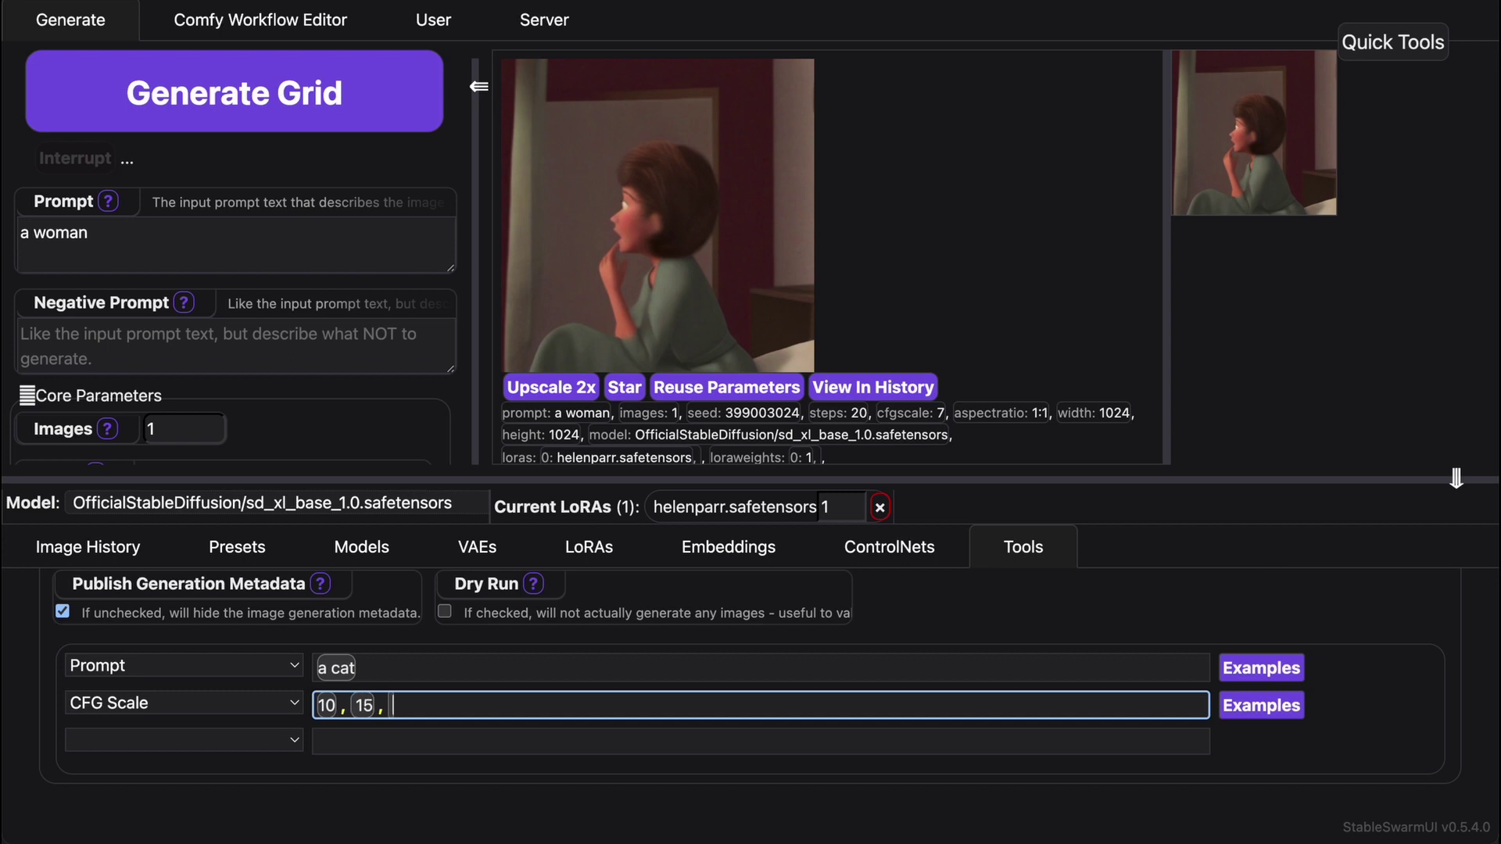
pyautogui.write('20')
pyautogui.press('Return')
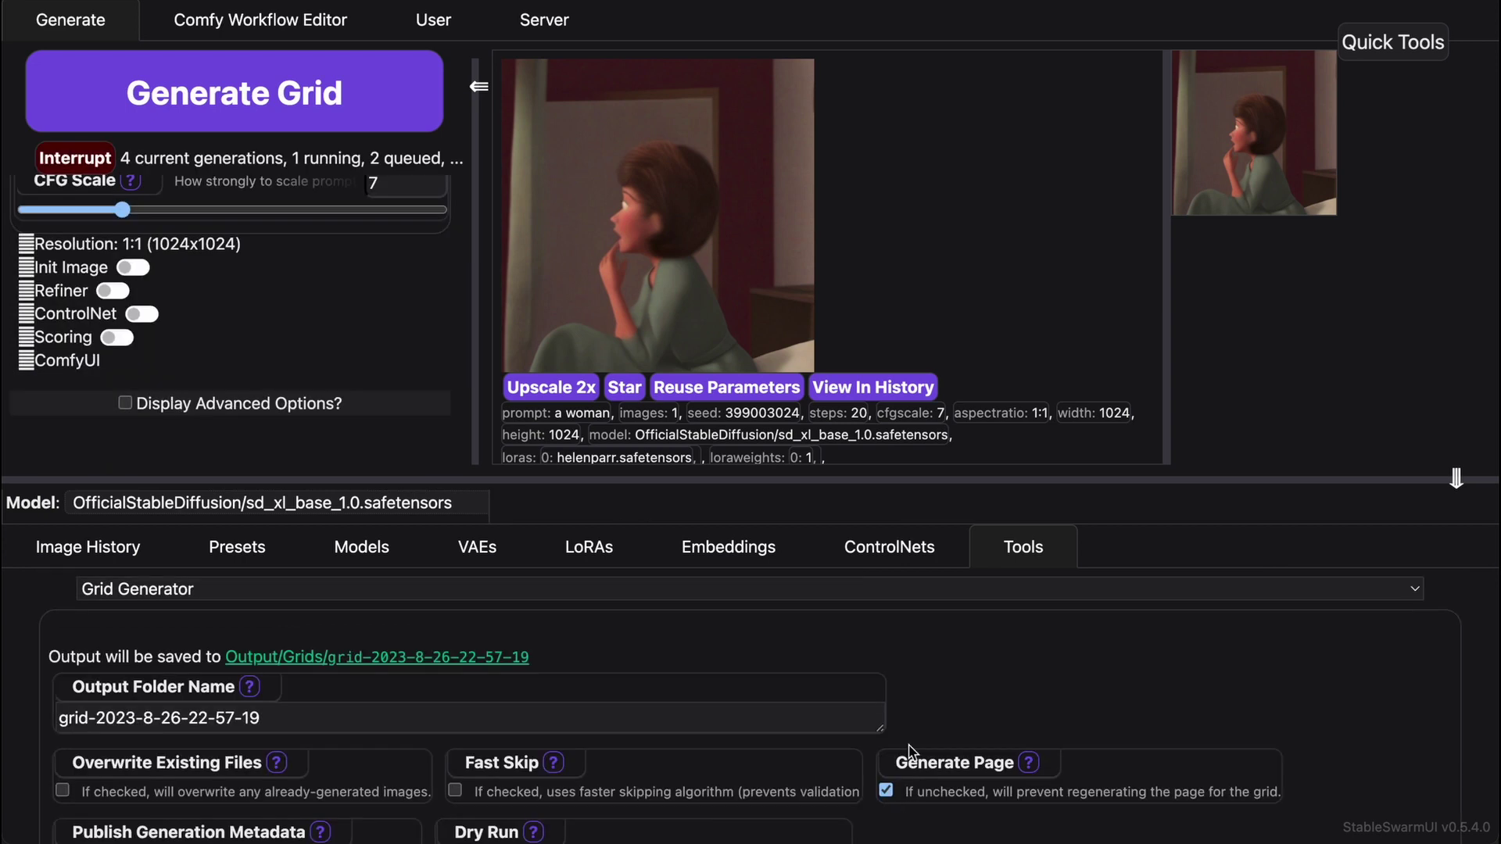
pyautogui.scroll(-3, 910, 749)
pyautogui.scroll(-2, 911, 749)
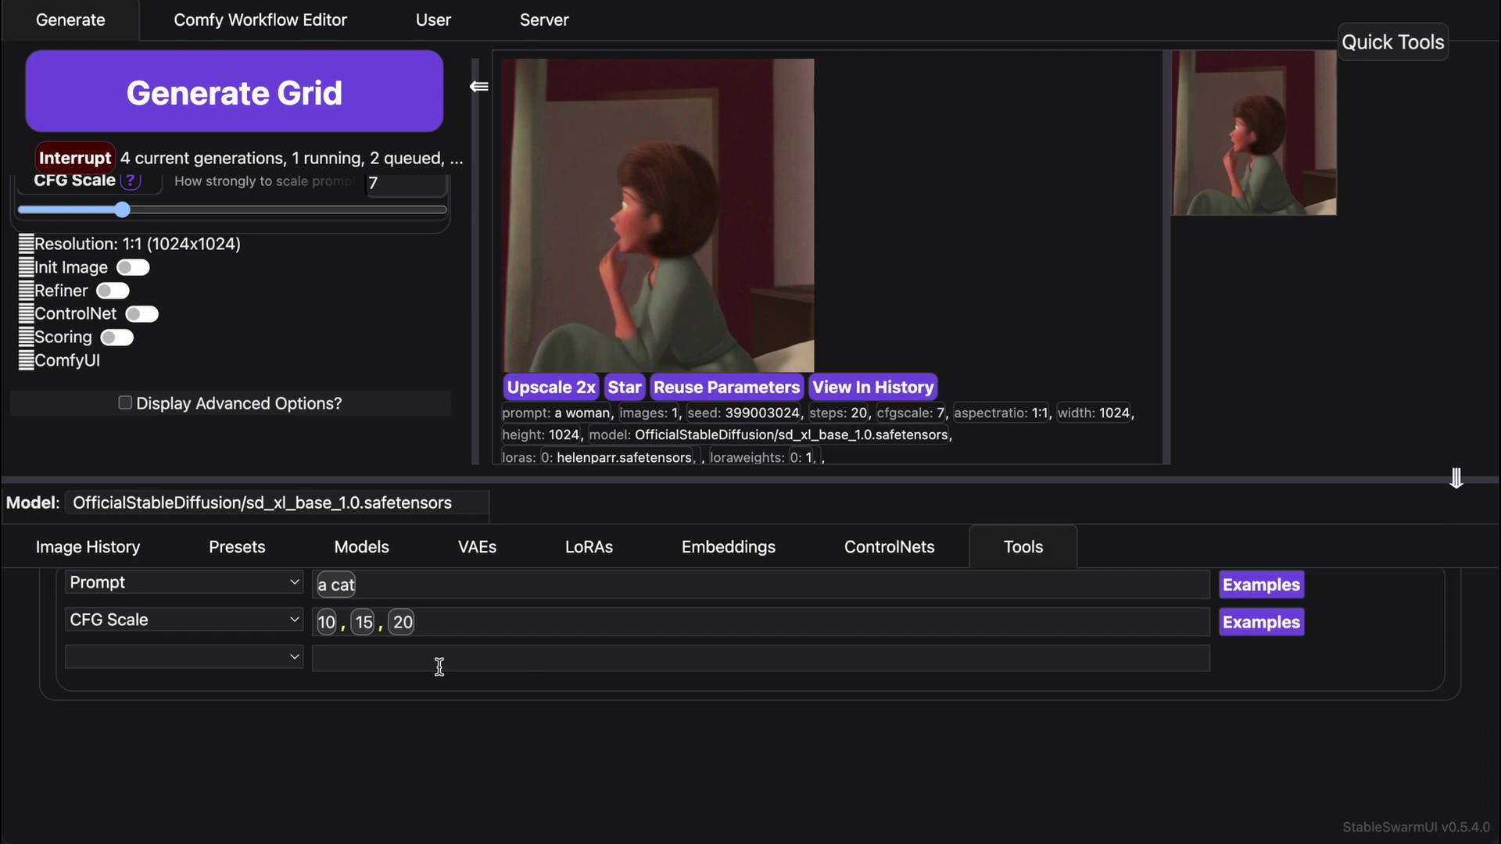
# Preview the cats generated at CFG Scale 15 and 20, leaving the third axis unset.
pyautogui.click(387, 623)
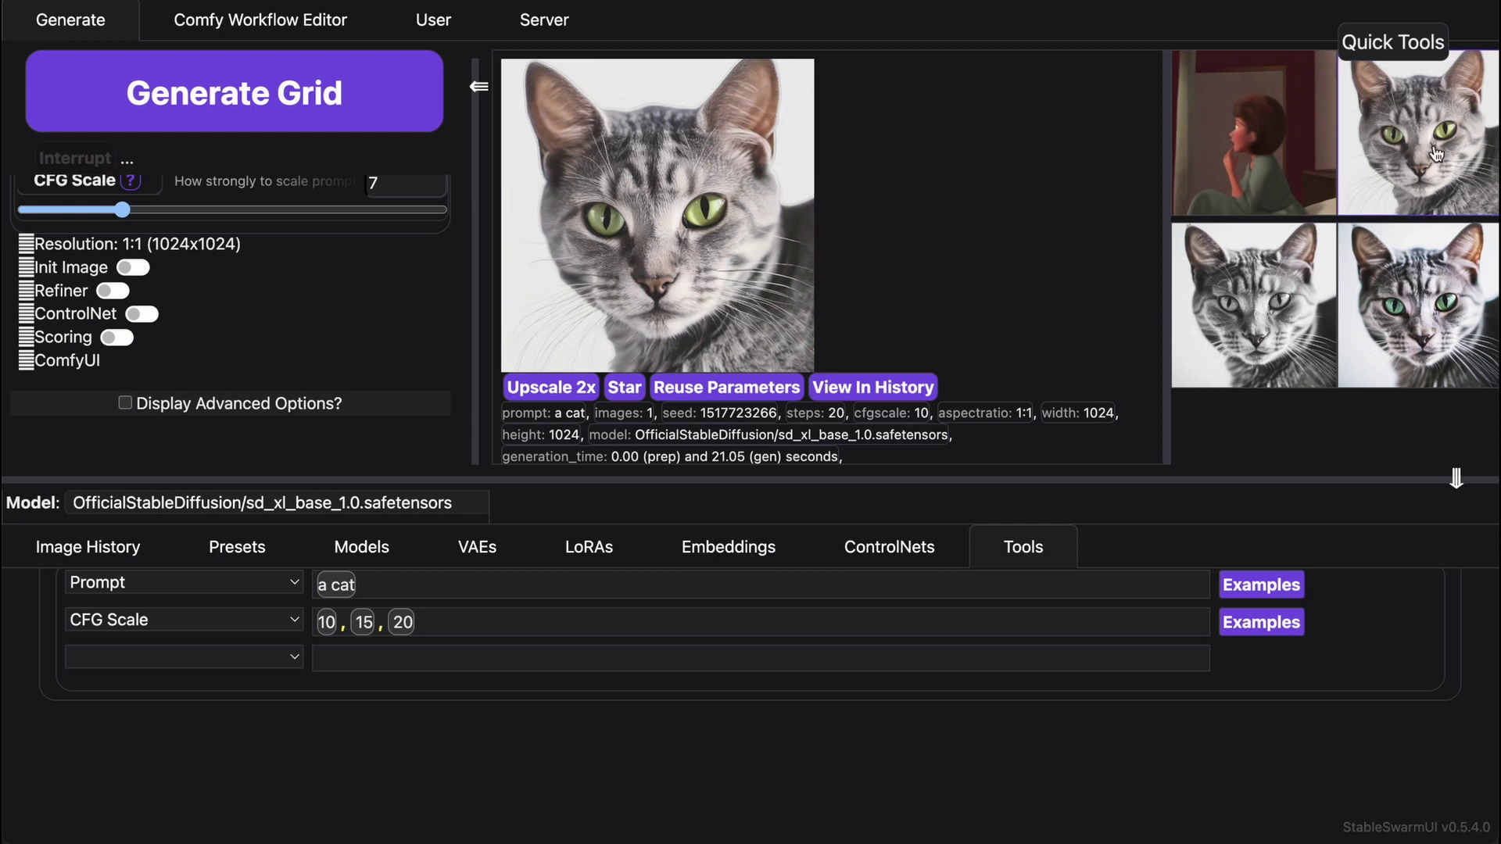
pyautogui.click(1312, 290)
pyautogui.click(1407, 322)
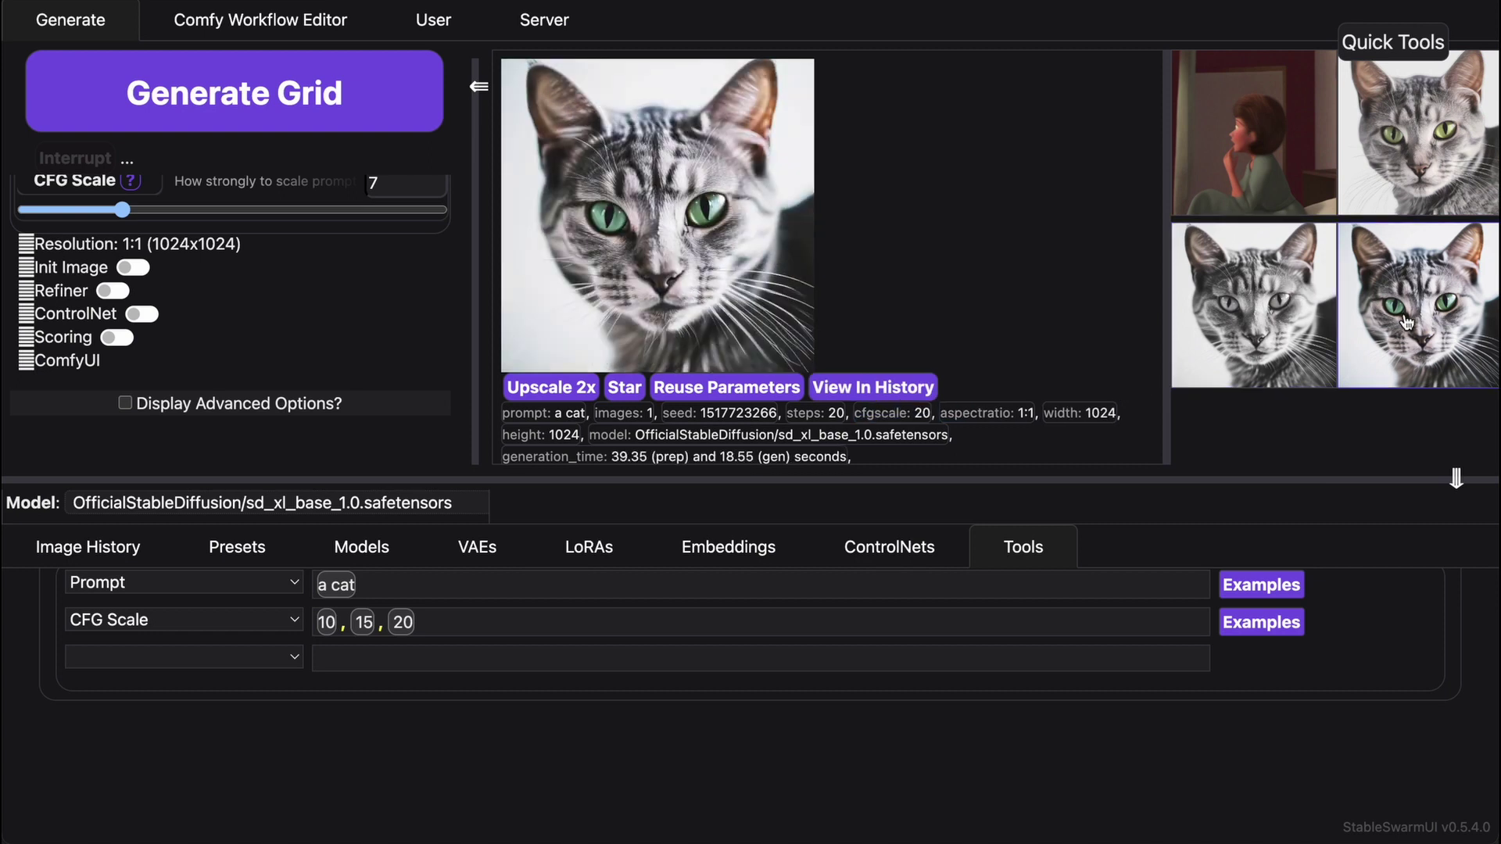
pyautogui.click(292, 660)
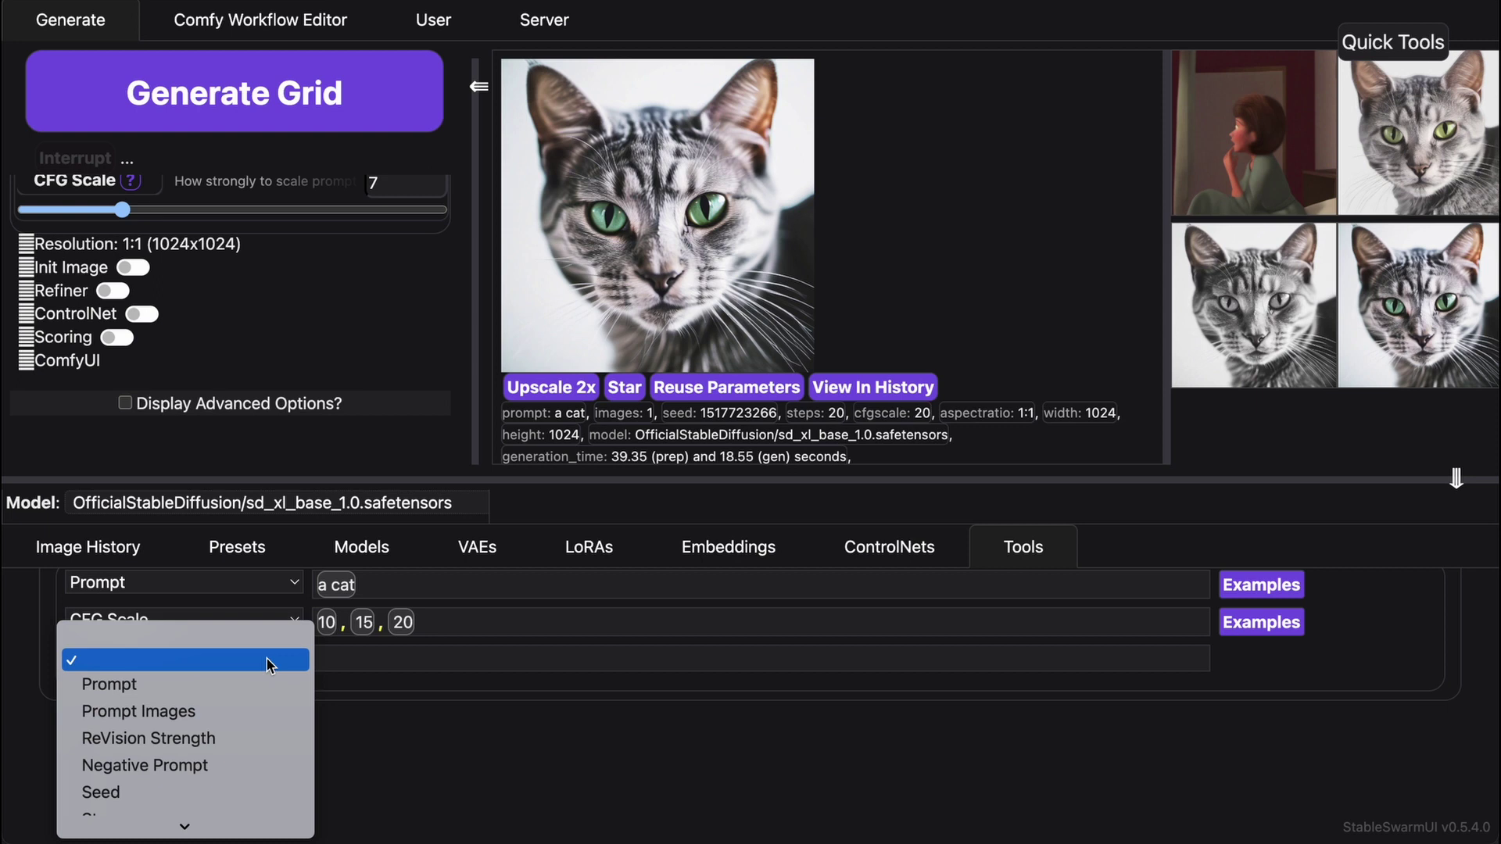
pyautogui.scroll(-5, 266, 685)
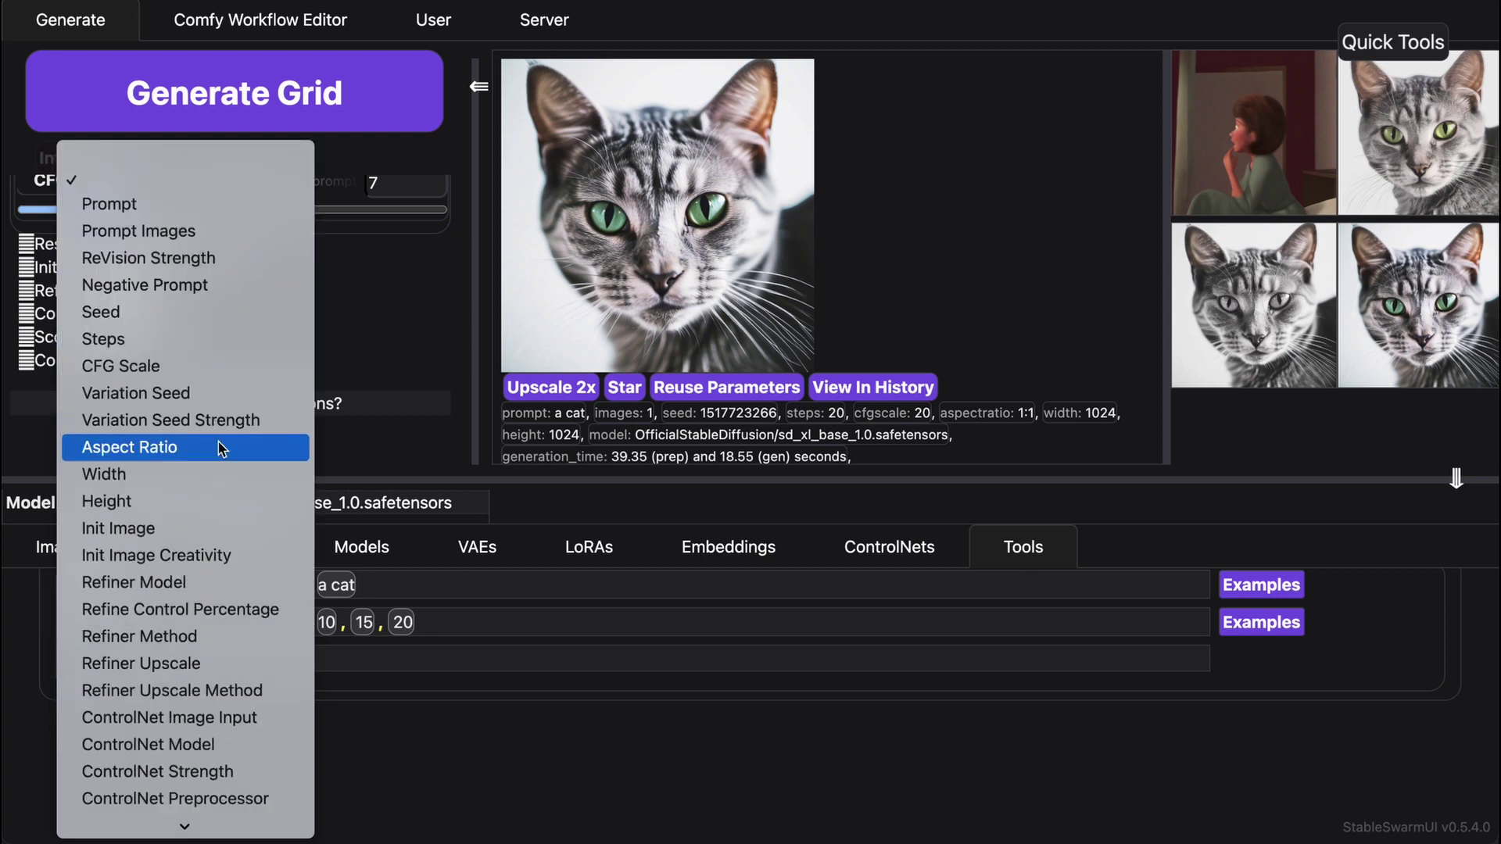
pyautogui.scroll(-3, 219, 447)
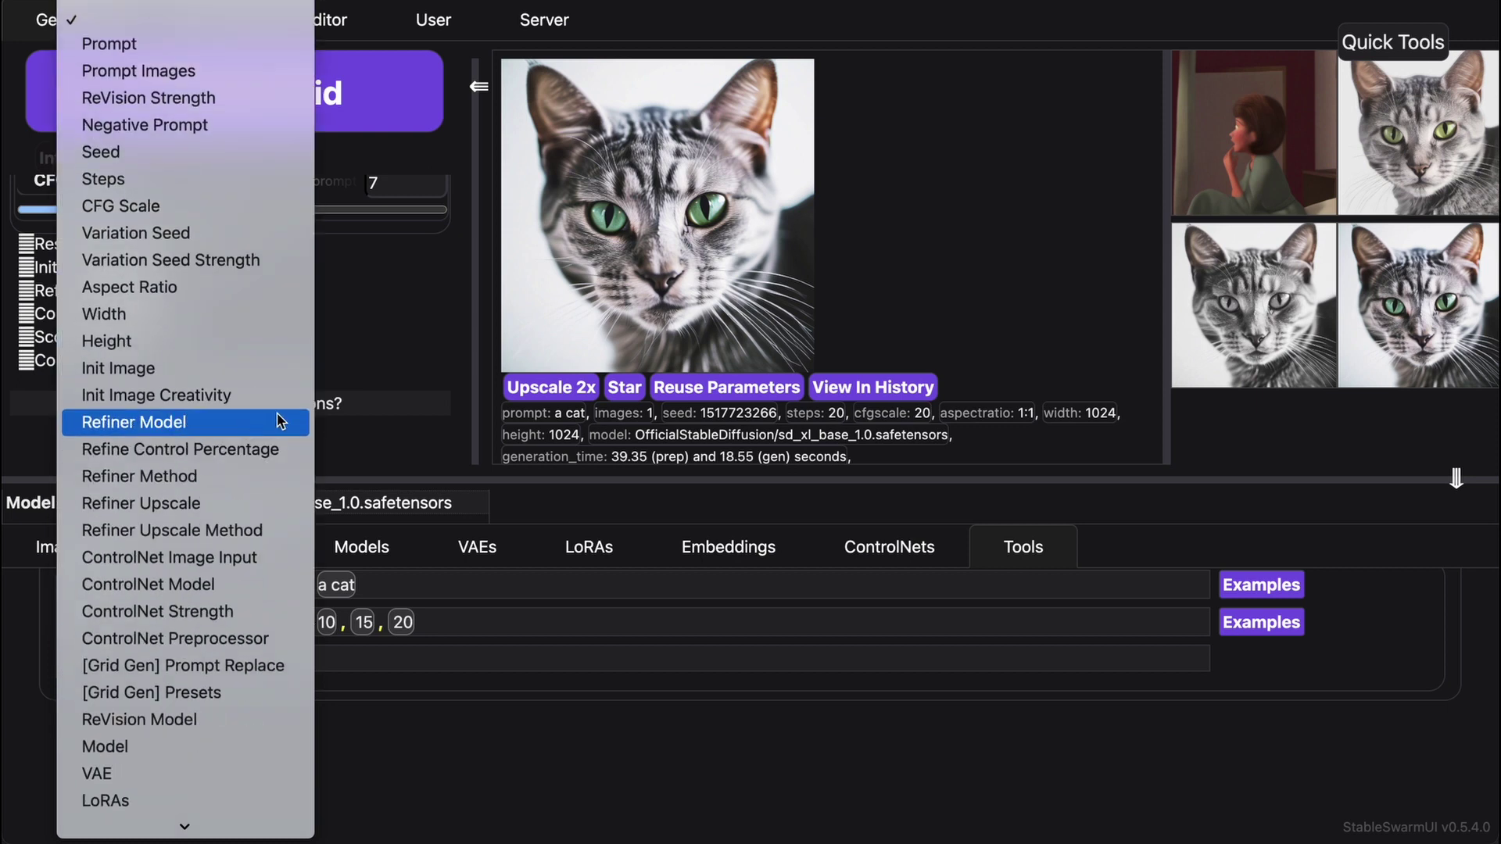
pyautogui.click(670, 791)
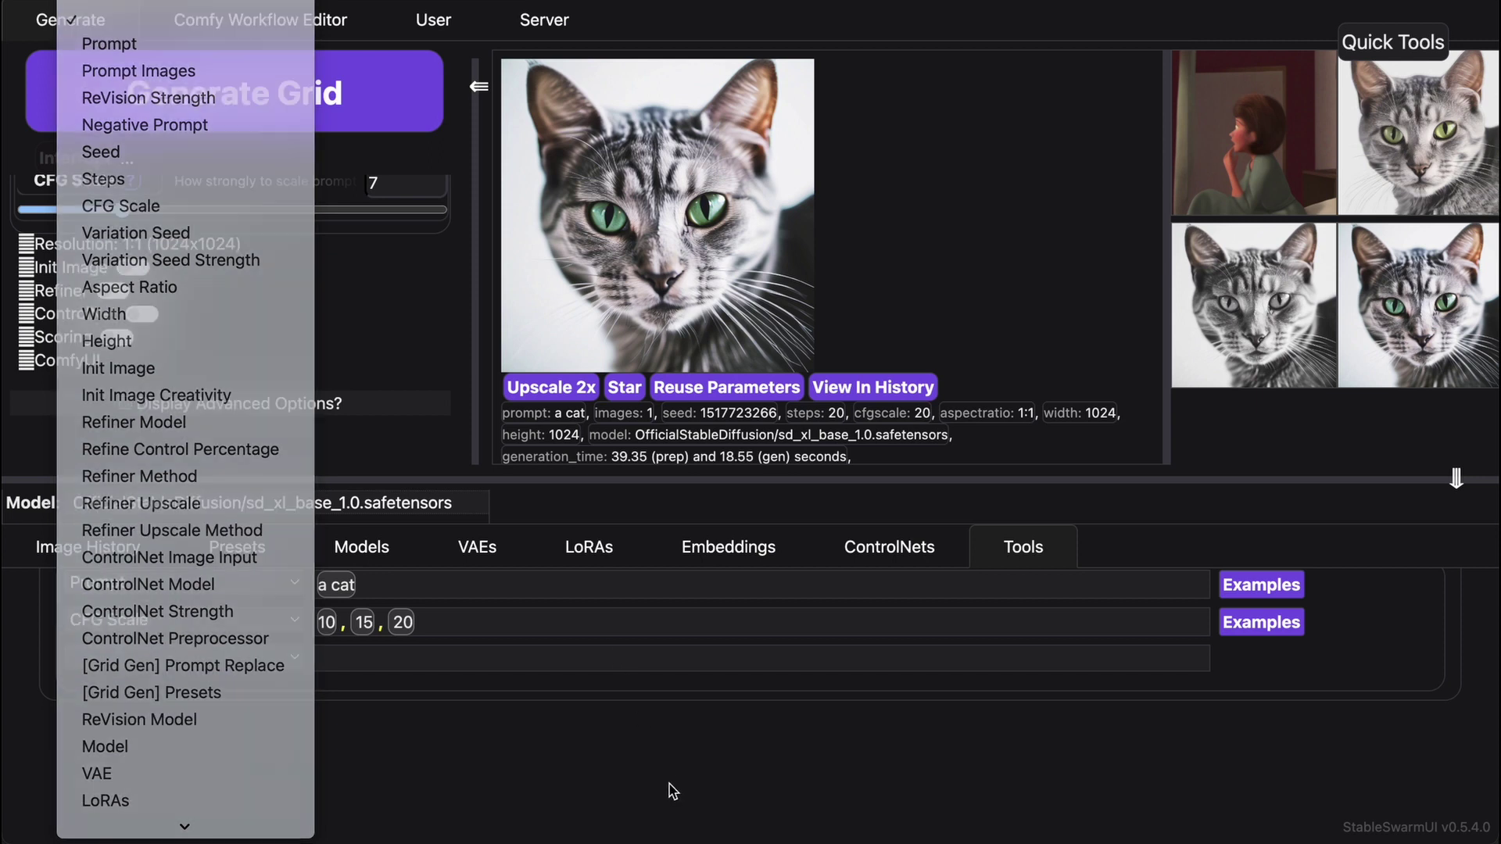
pyautogui.scroll(2, 819, 687)
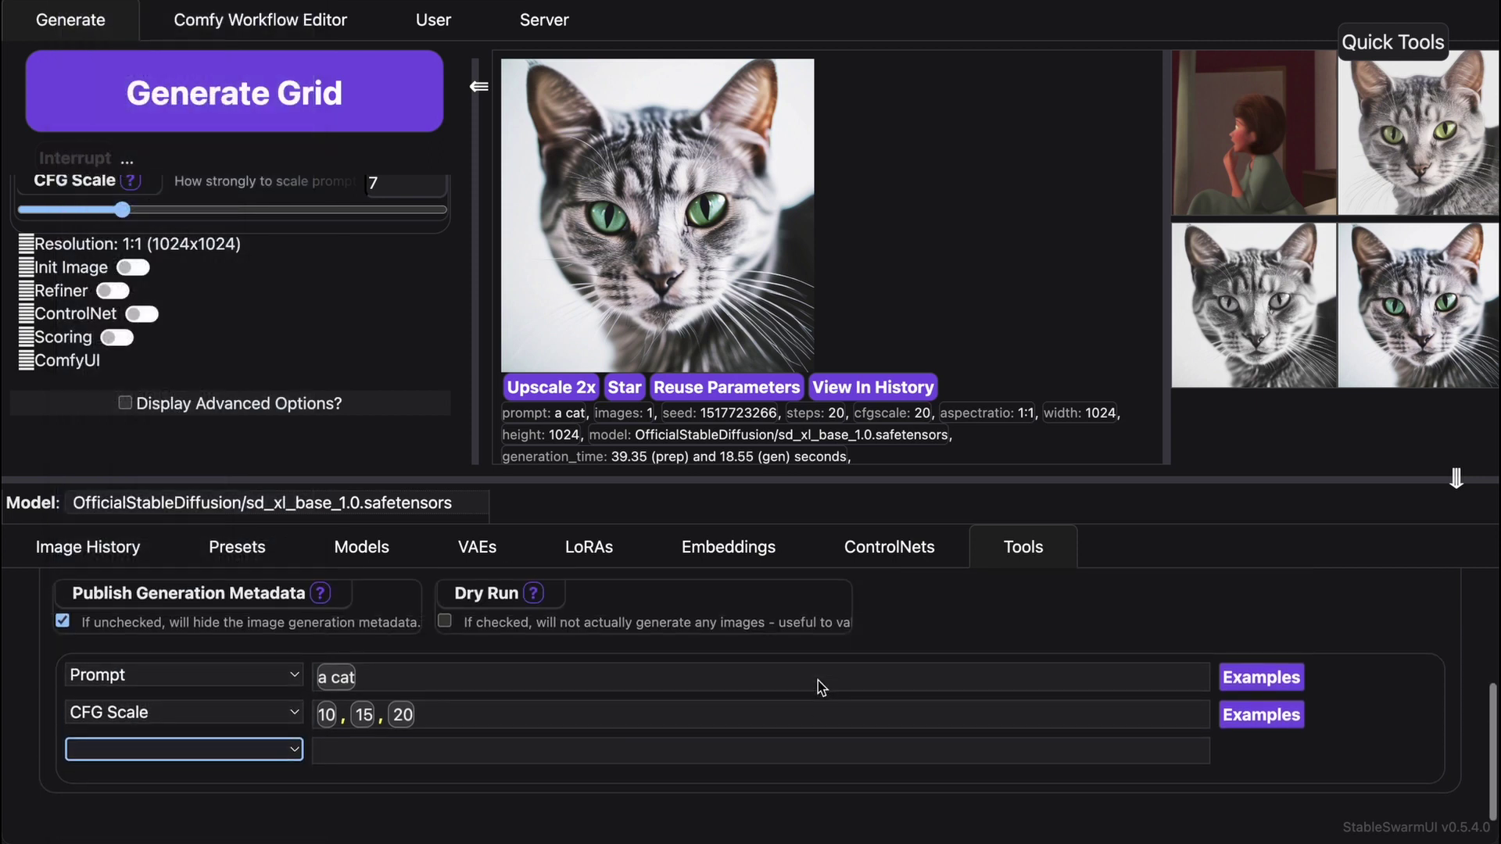
pyautogui.scroll(2, 682, 707)
pyautogui.scroll(2, 684, 692)
pyautogui.scroll(2, 691, 656)
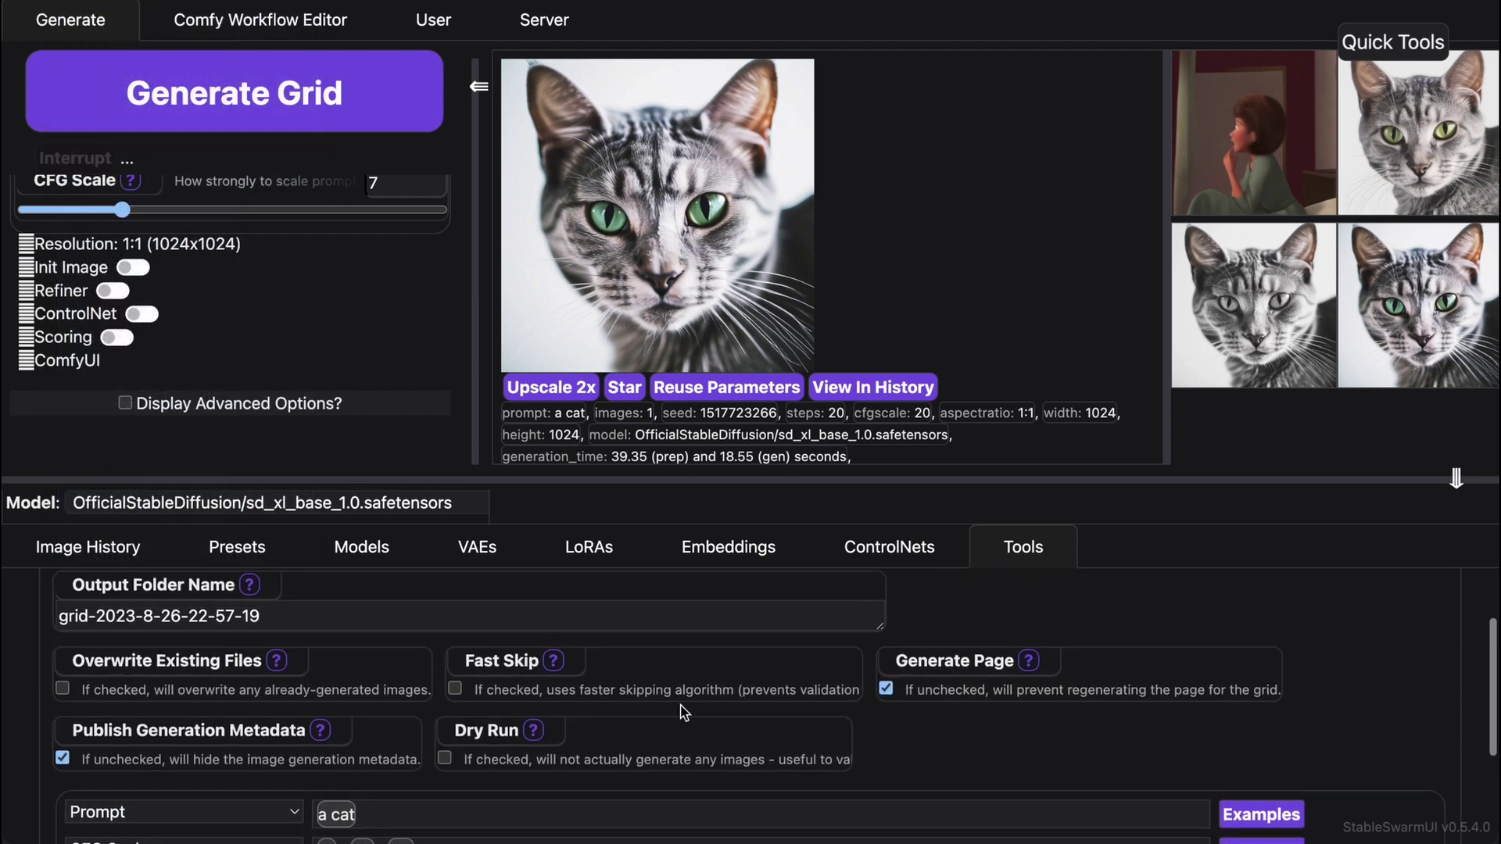
pyautogui.scroll(2, 697, 622)
# Set the Tools dropdown to blank and collapse the left parameter panel.
pyautogui.click(703, 589)
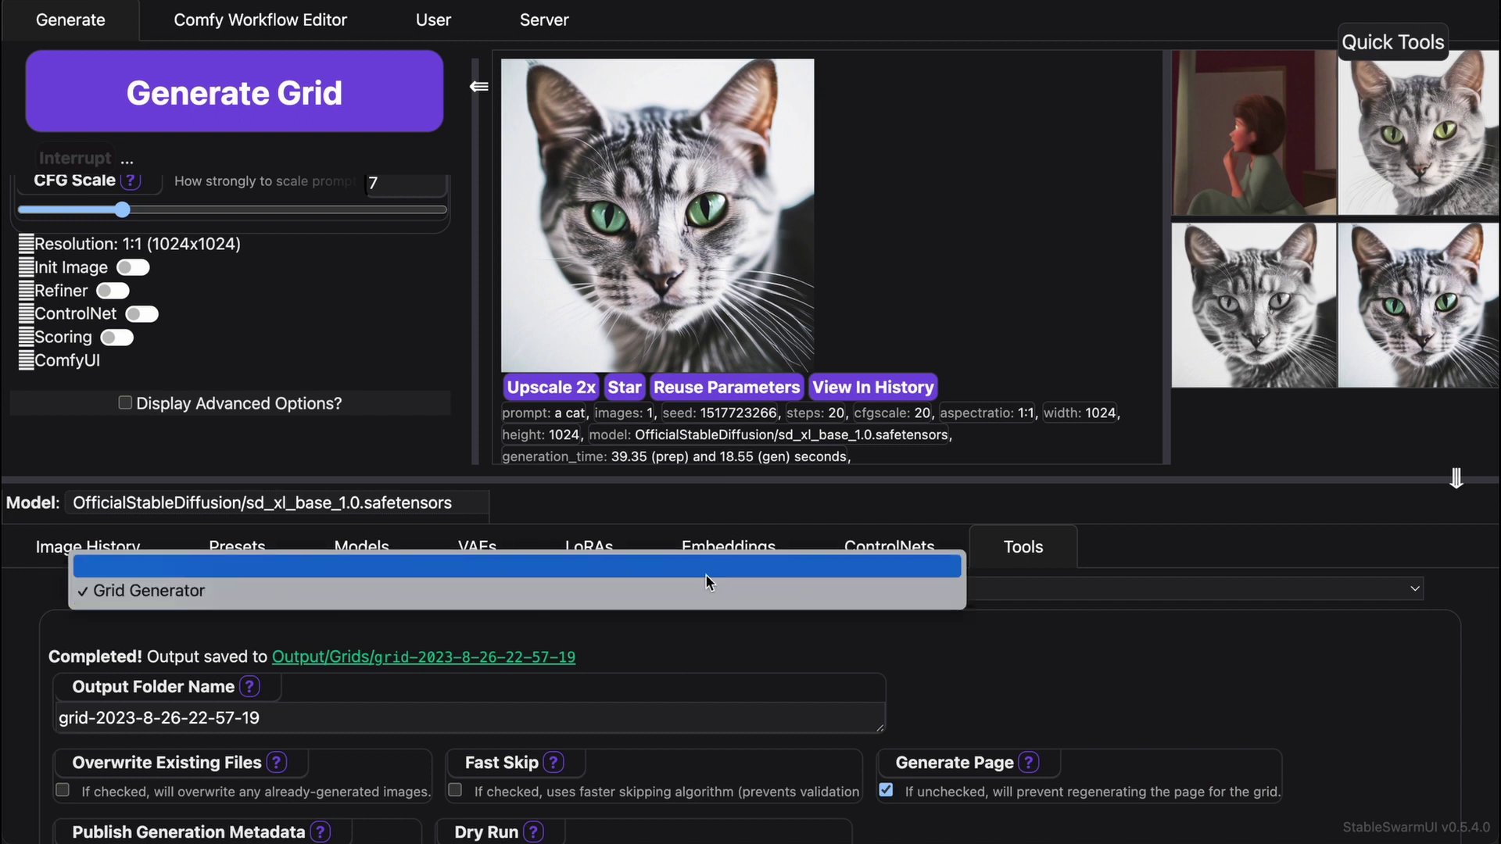
pyautogui.click(711, 552)
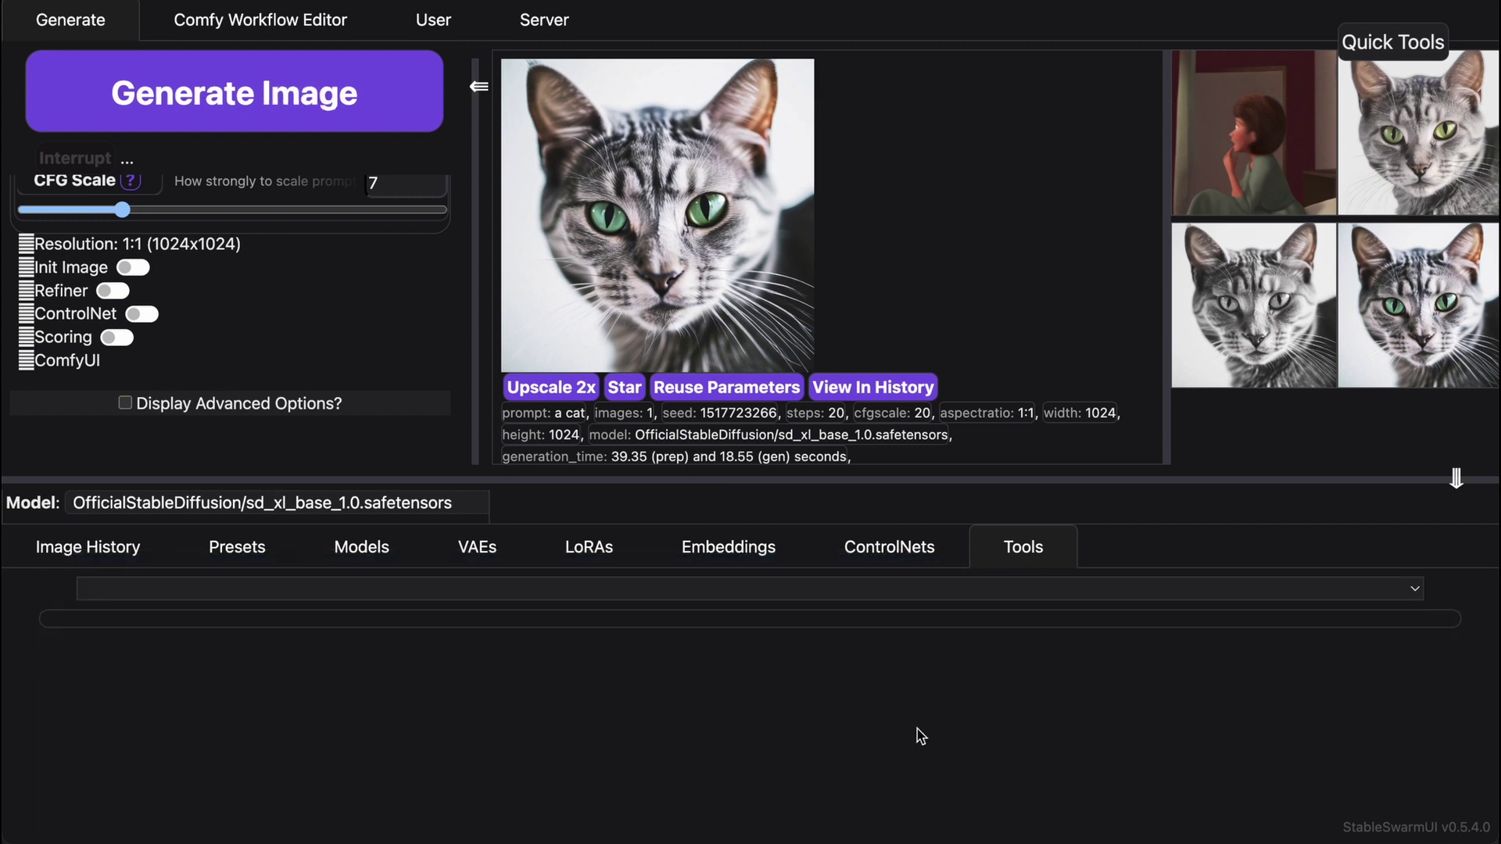
pyautogui.moveTo(1458, 479); pyautogui.dragTo(1452, 751)
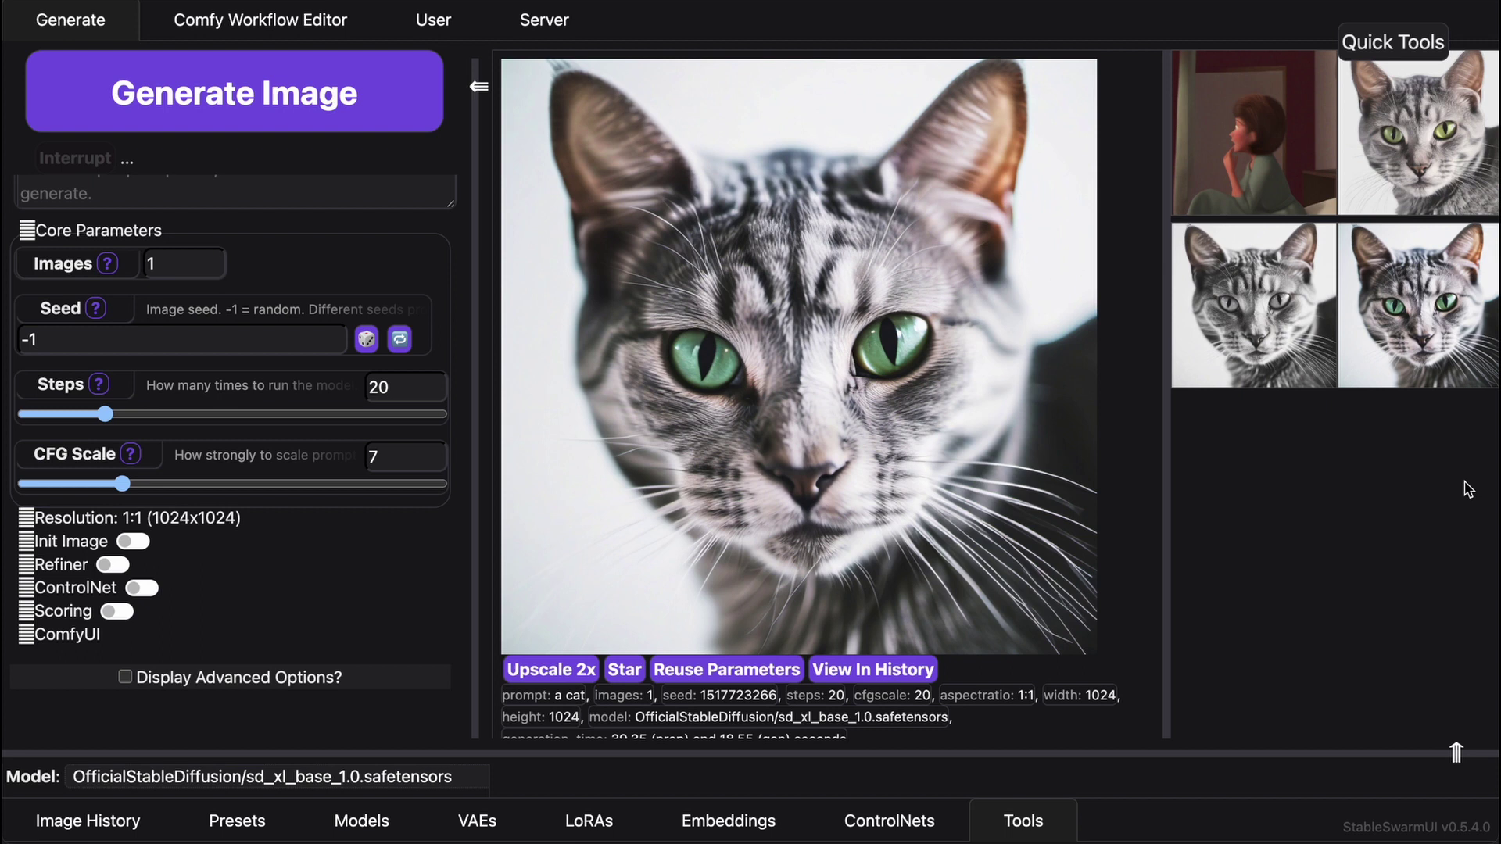
pyautogui.click(479, 86)
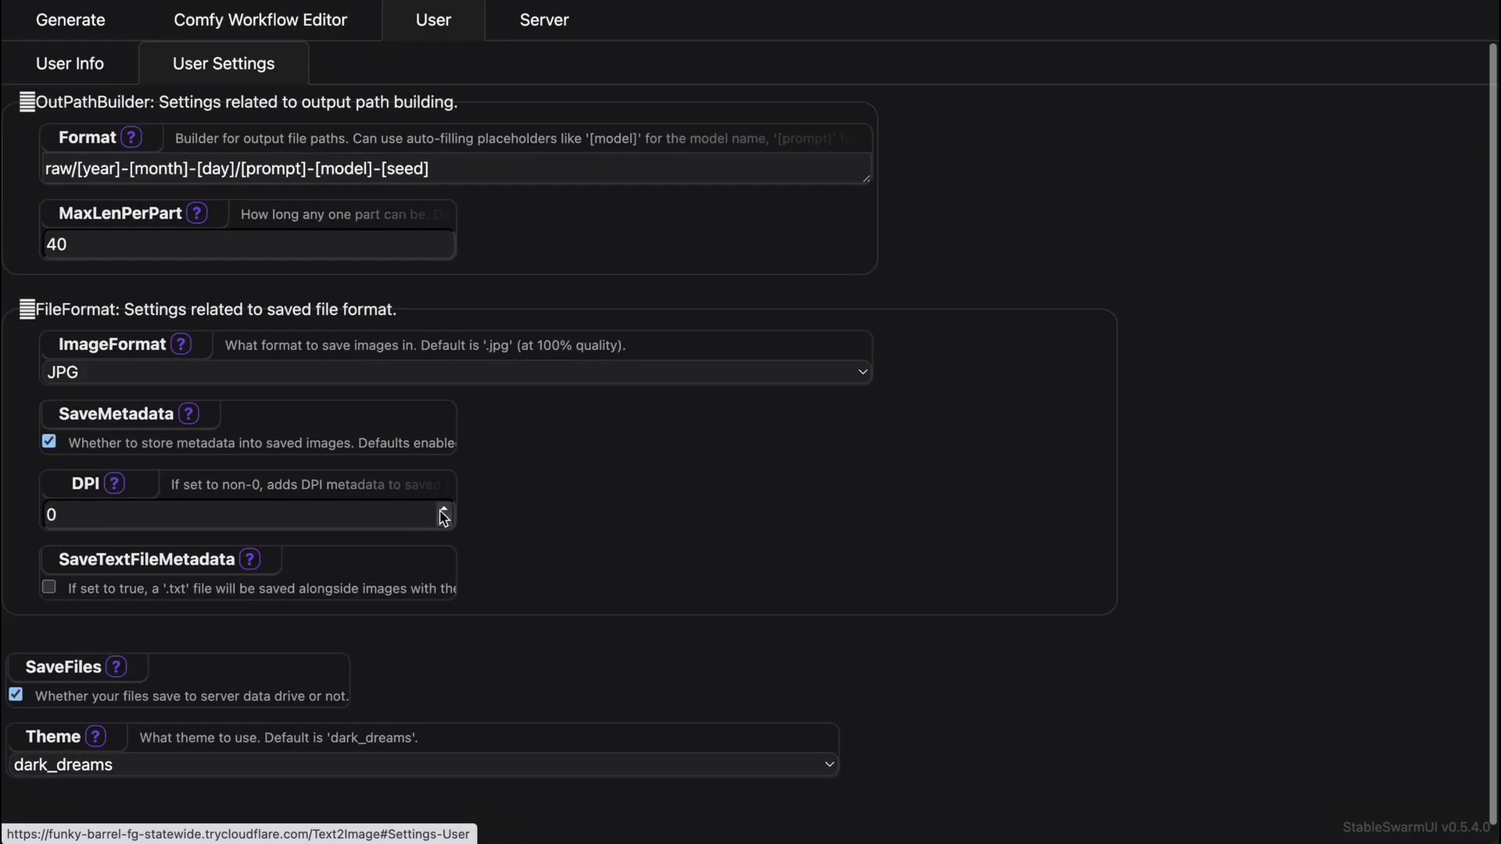
pyautogui.scroll(-1, 442, 519)
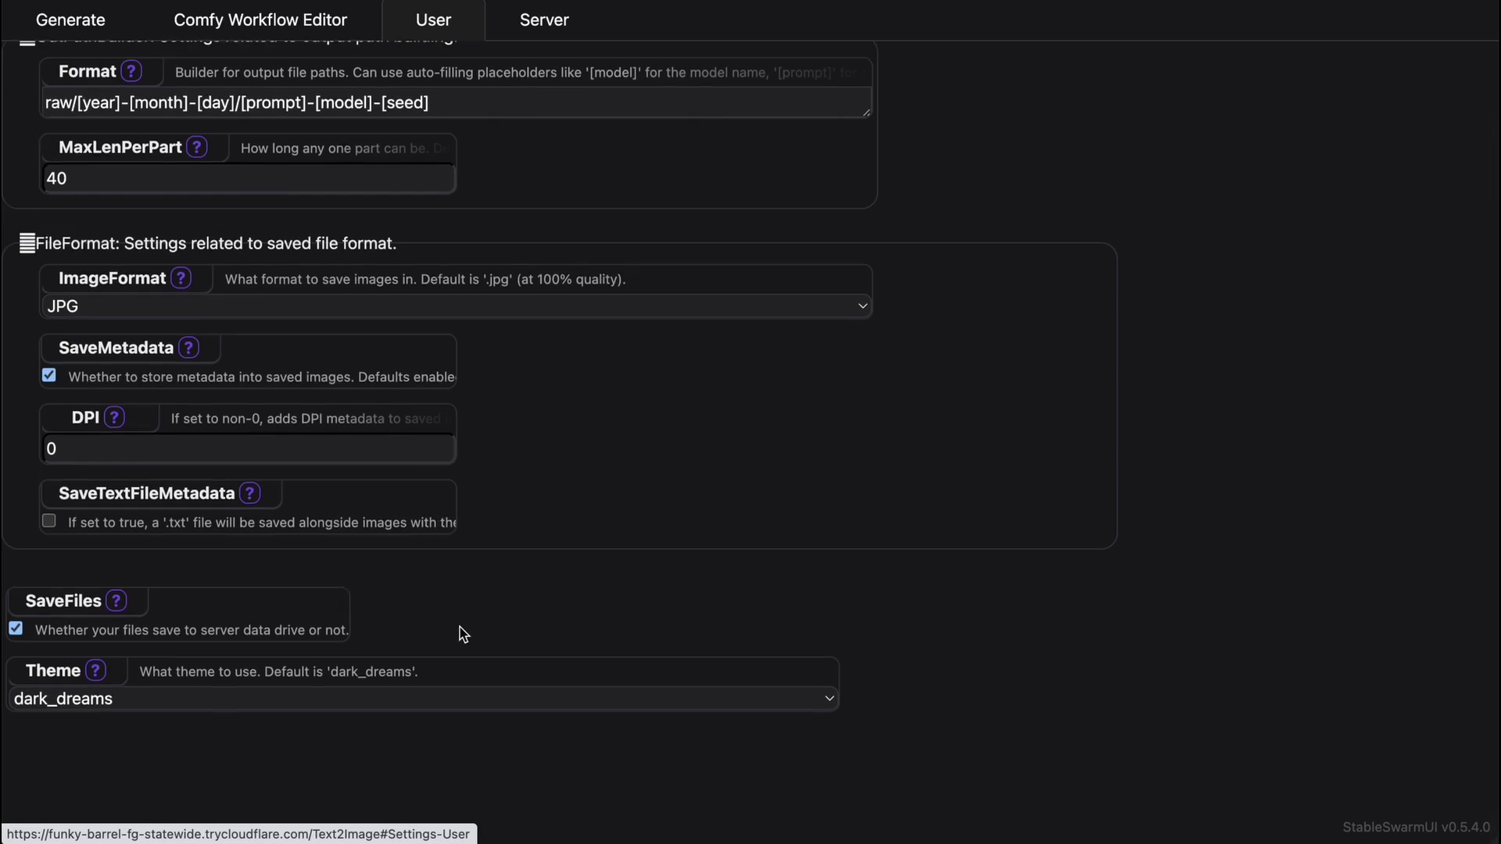
# Keep the dark_dreams theme in User Settings, then view the Server Backends page.
pyautogui.click(468, 701)
pyautogui.click(674, 534)
pyautogui.scroll(1, 675, 534)
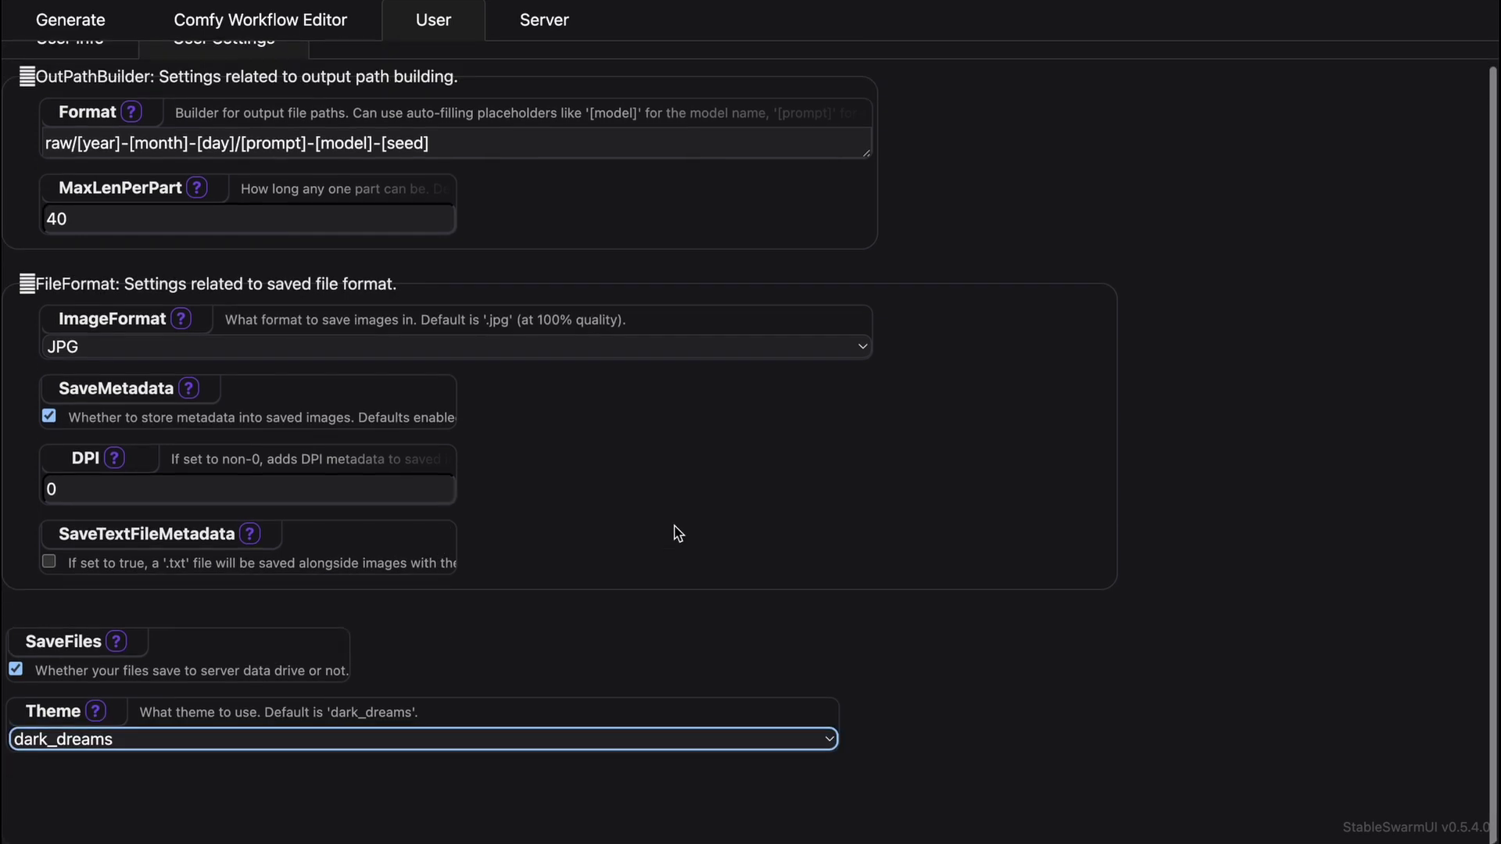
pyautogui.click(534, 26)
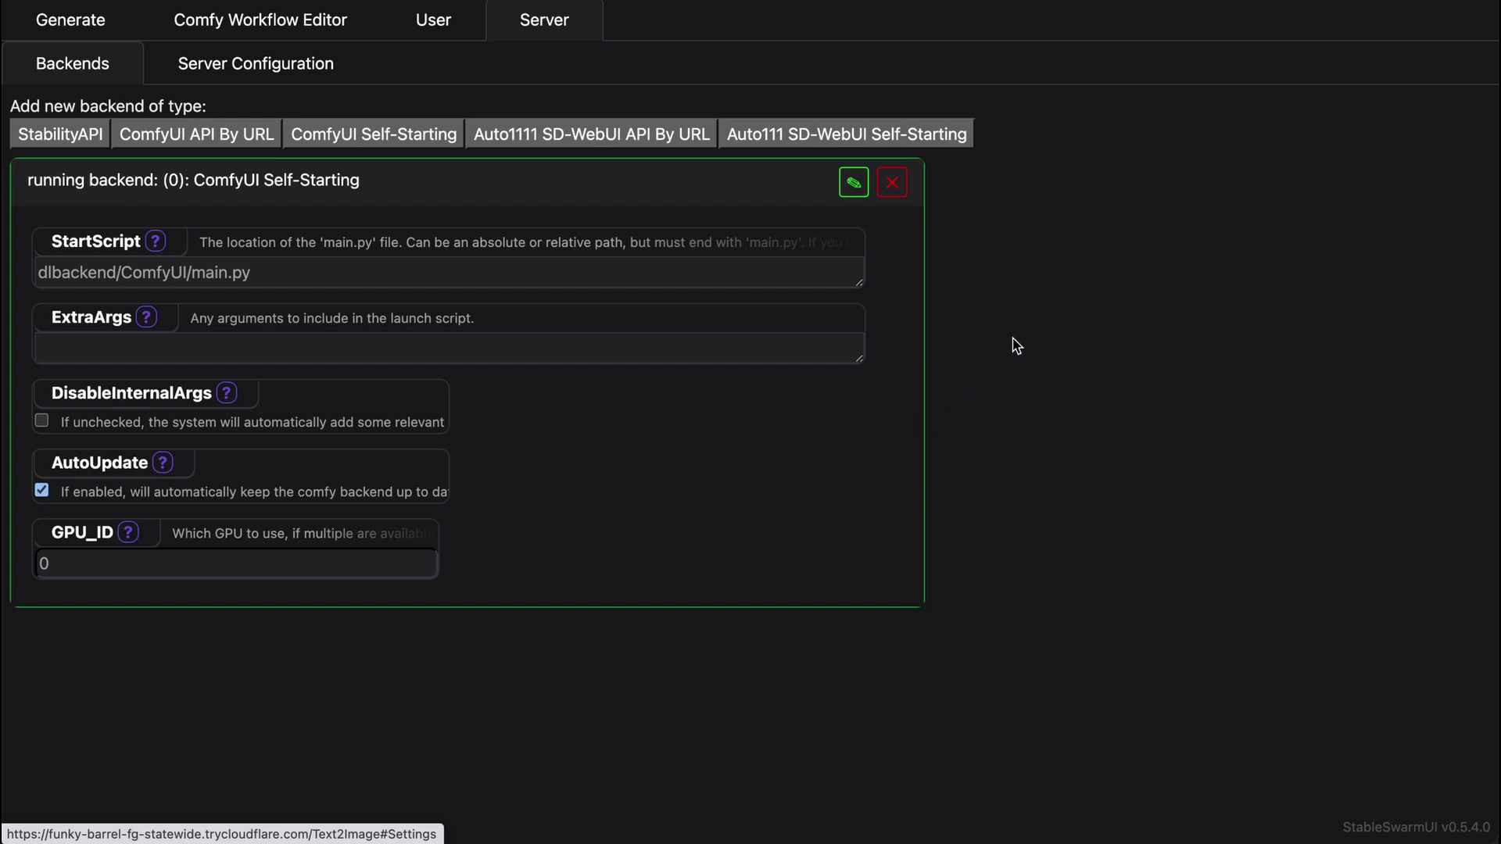
# Review the Paths settings under Server Configuration.
pyautogui.click(324, 84)
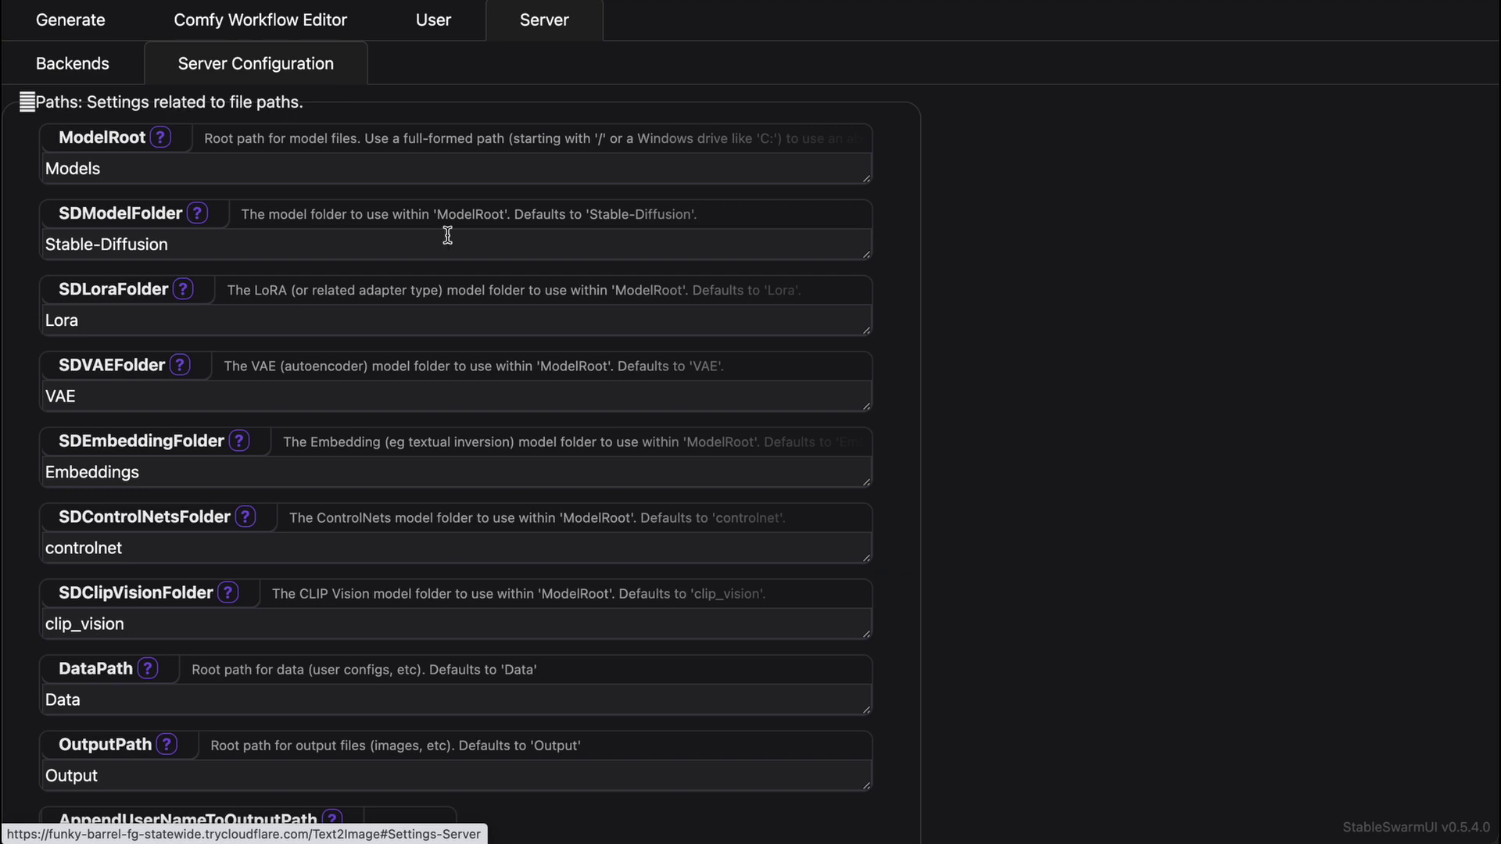
pyautogui.scroll(-1, 469, 351)
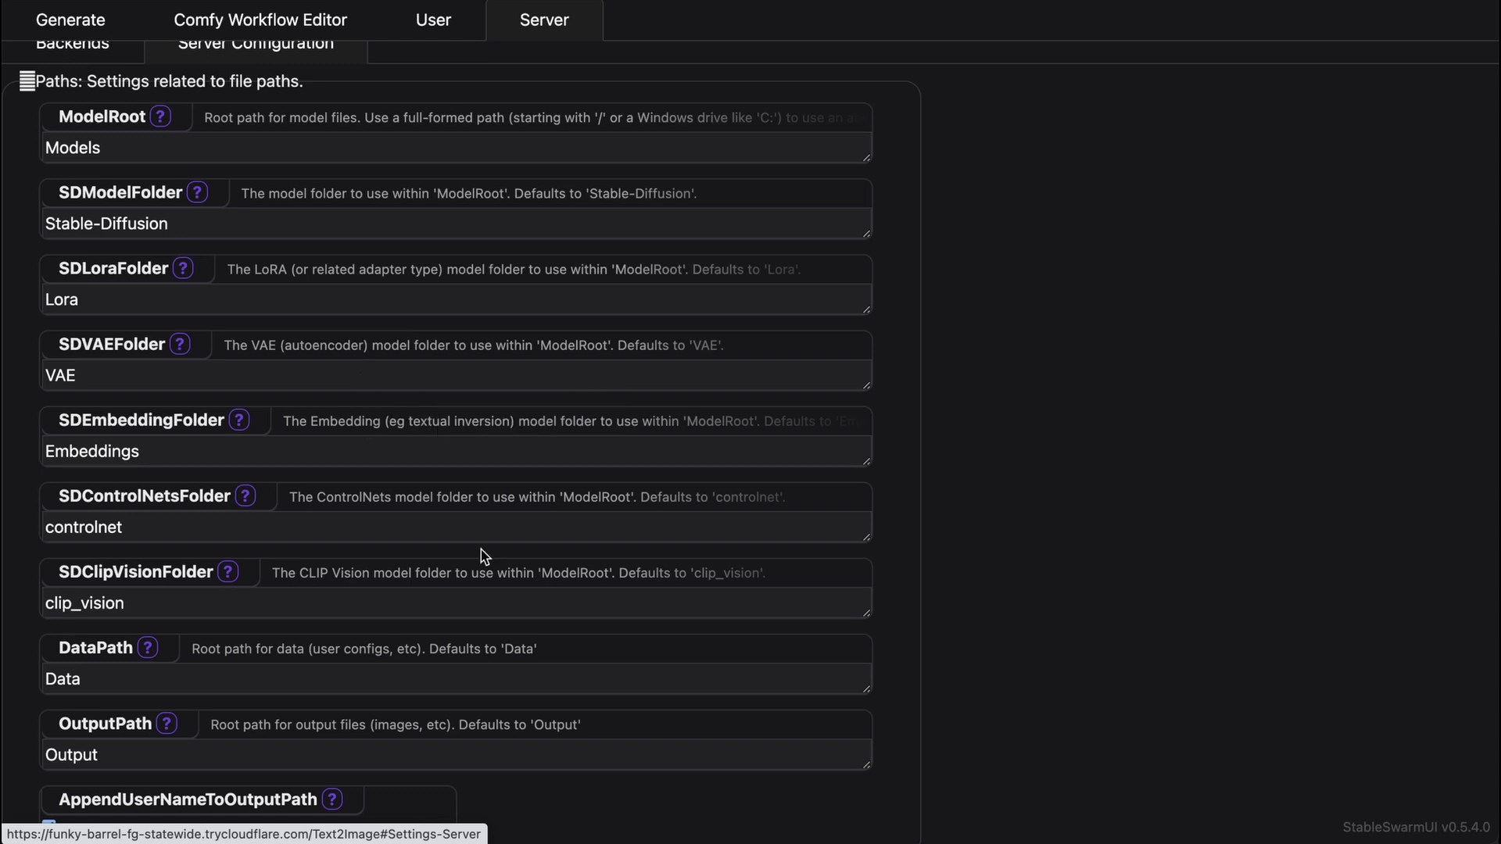
pyautogui.scroll(-1, 482, 550)
pyautogui.scroll(-3, 482, 550)
pyautogui.scroll(-10, 482, 551)
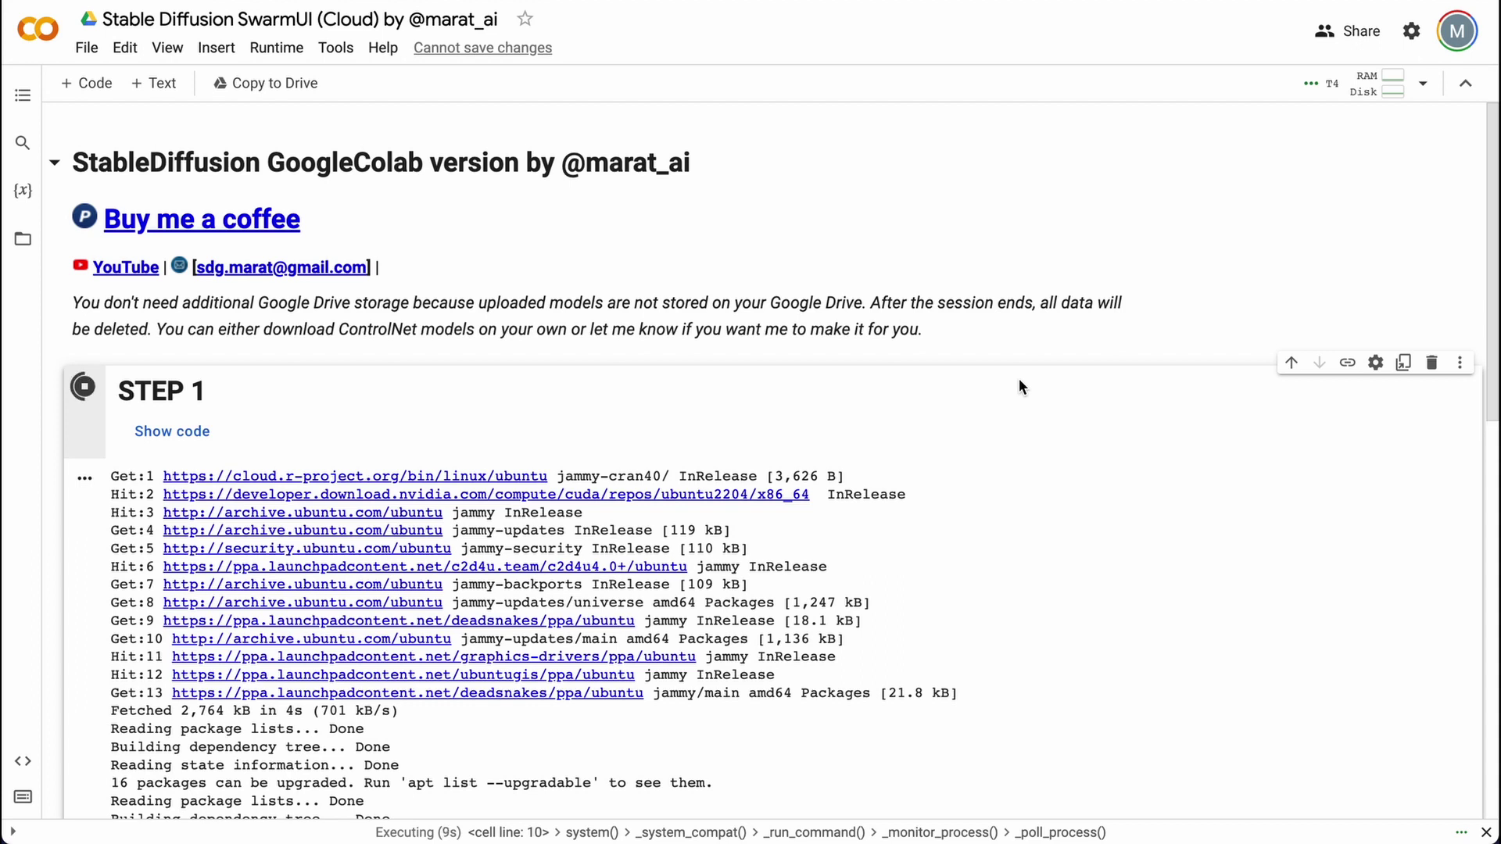
pyautogui.scroll(-1, 879, 400)
pyautogui.scroll(-2, 879, 399)
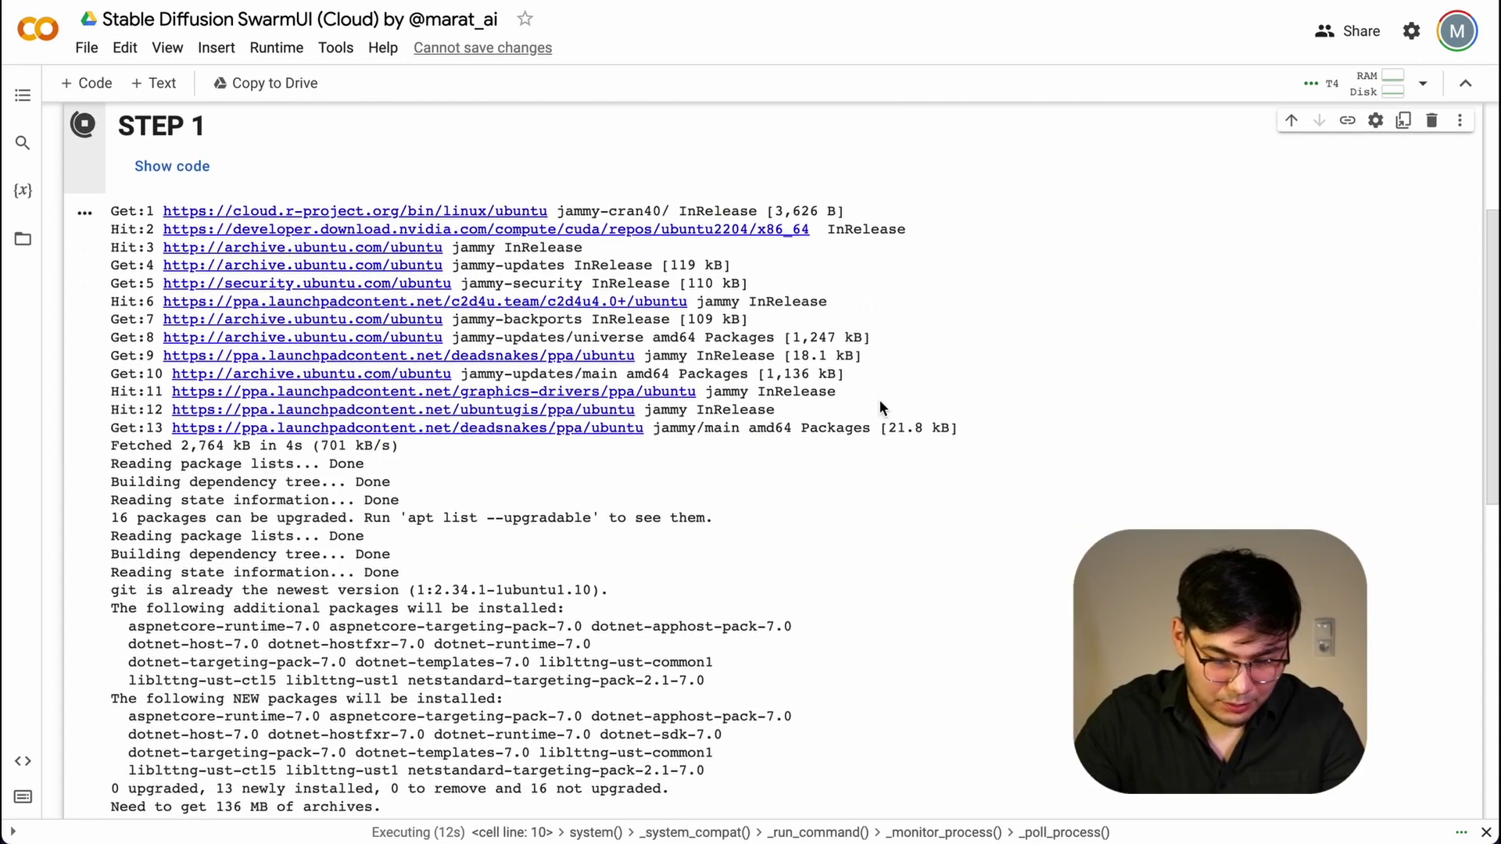
pyautogui.scroll(2, 879, 399)
pyautogui.scroll(1, 878, 399)
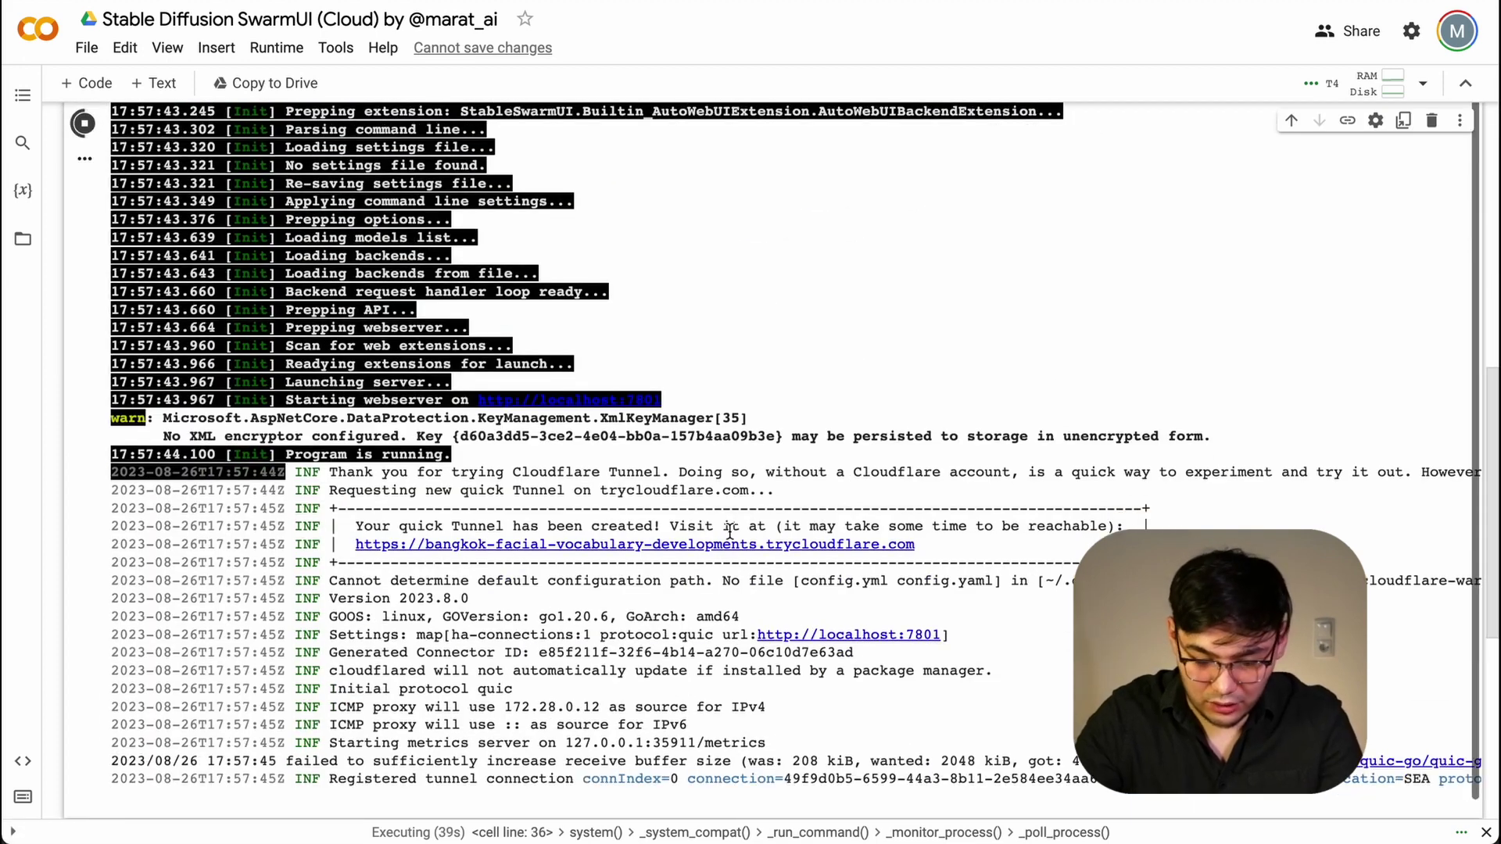
pyautogui.scroll(-3, 728, 532)
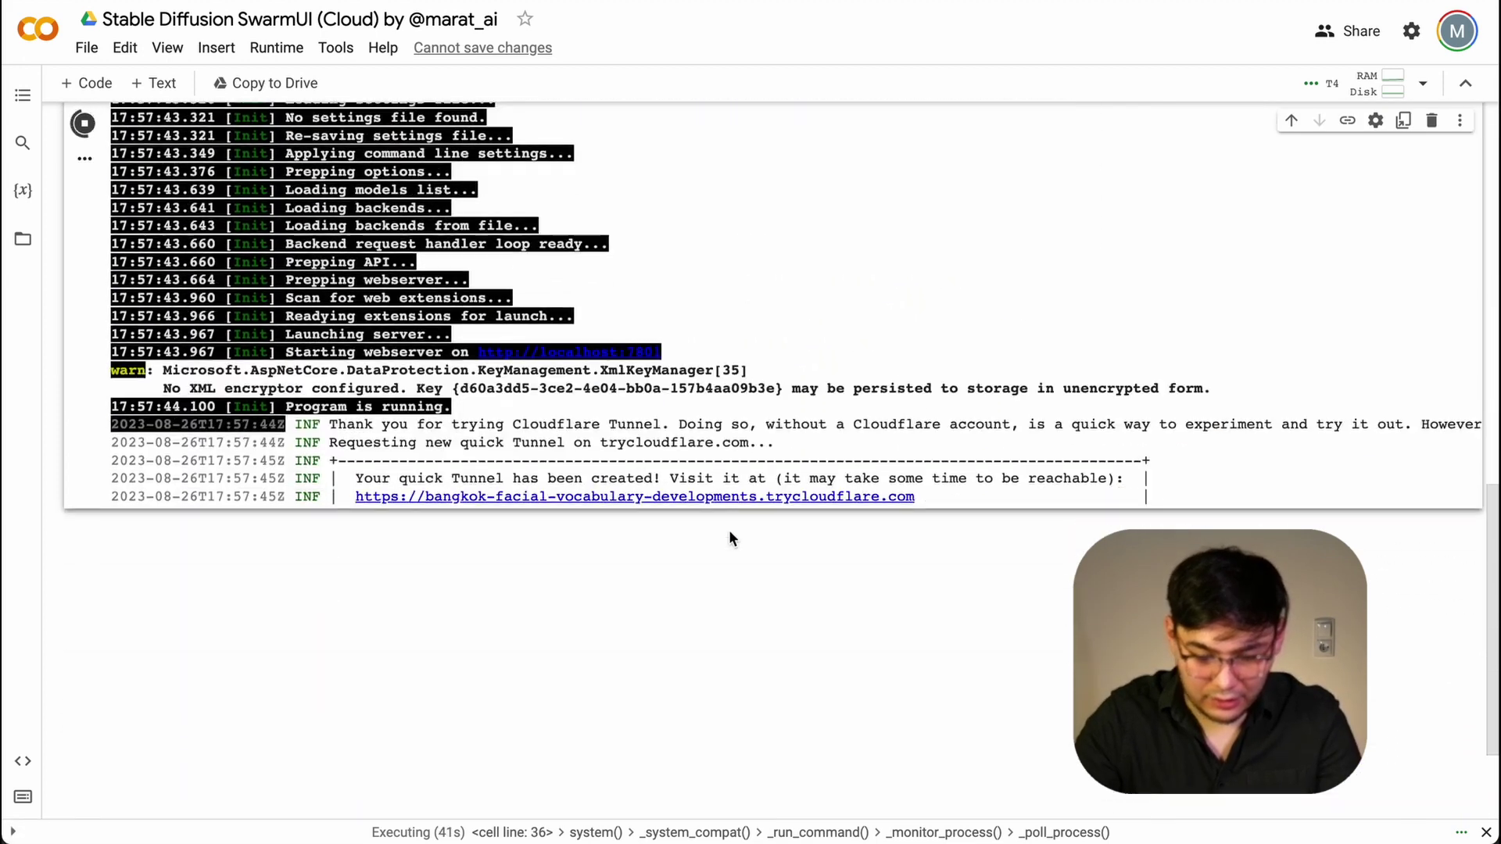
pyautogui.scroll(-2, 728, 531)
pyautogui.scroll(1, 728, 534)
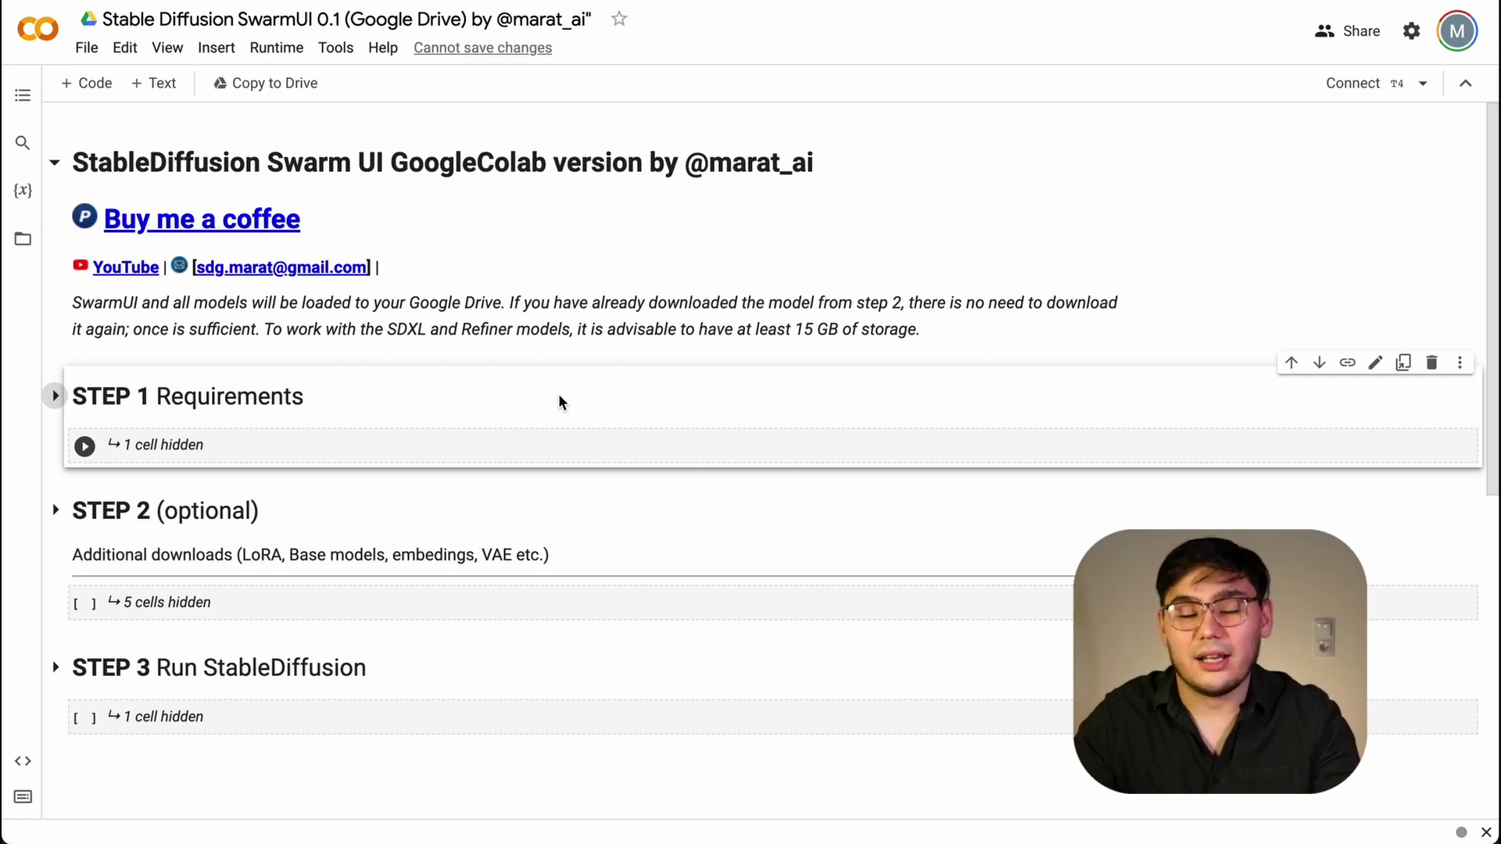
pyautogui.scroll(-1, 559, 393)
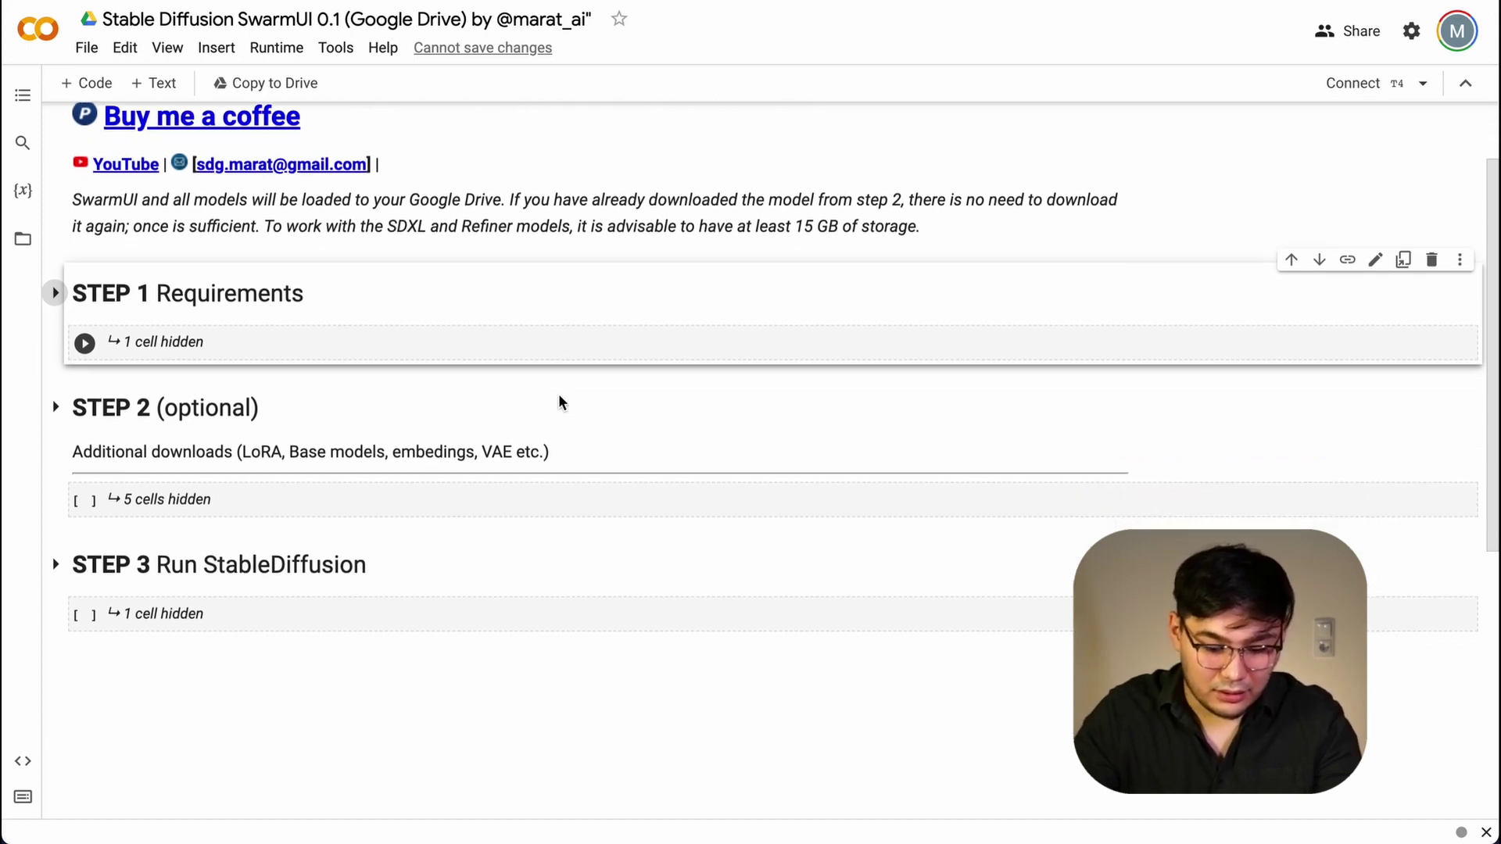
# Expand STEP 2 to see the LoRA, base model, VAE, embedding and ControlNet fields.
pyautogui.click(55, 407)
pyautogui.scroll(-5, 308, 461)
pyautogui.scroll(2, 309, 461)
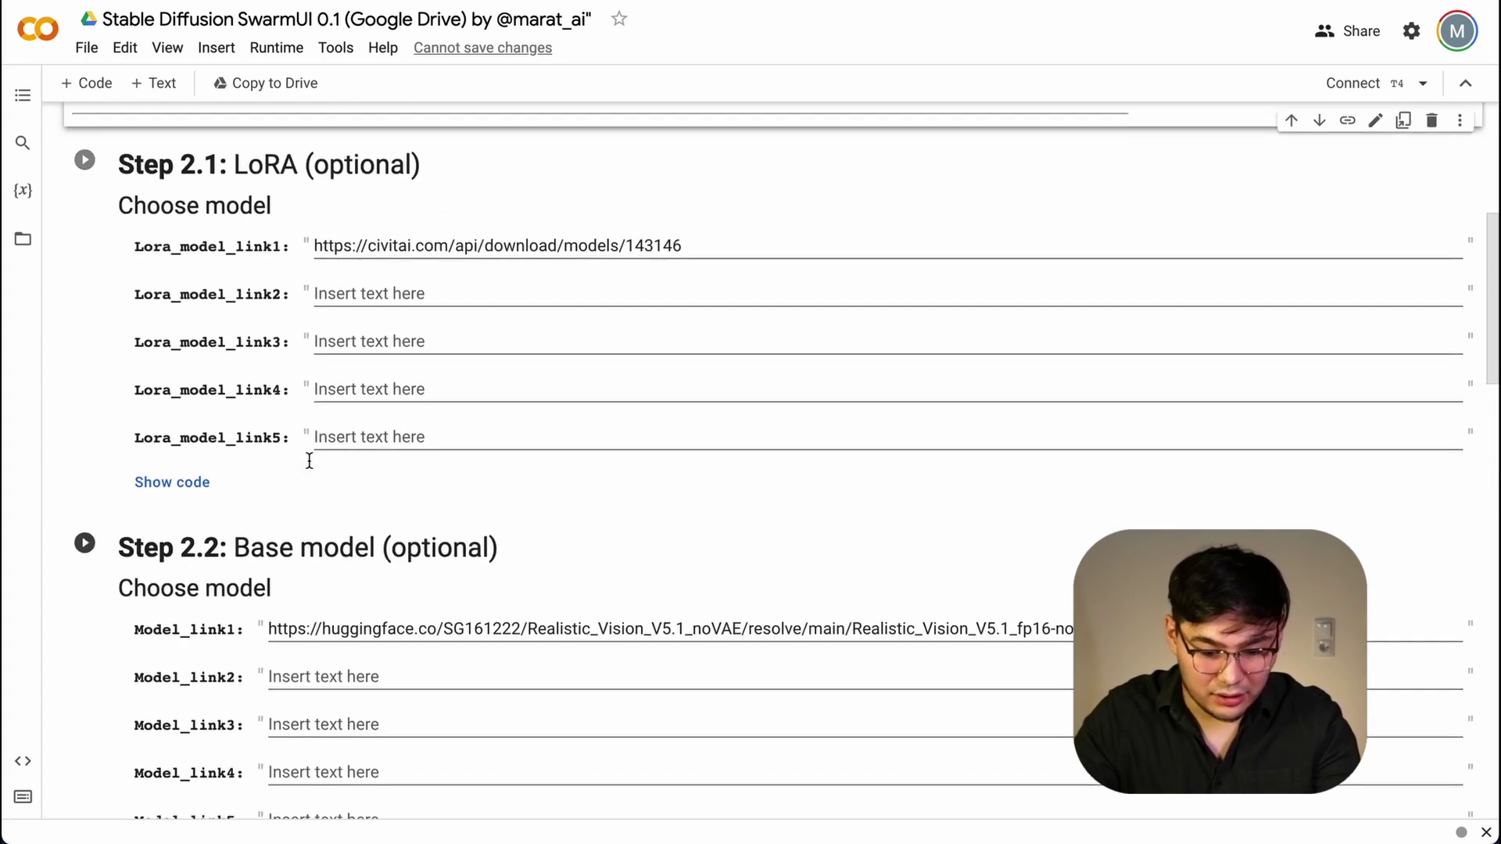
pyautogui.scroll(1, 308, 461)
pyautogui.scroll(-1, 308, 461)
pyautogui.scroll(-2, 307, 459)
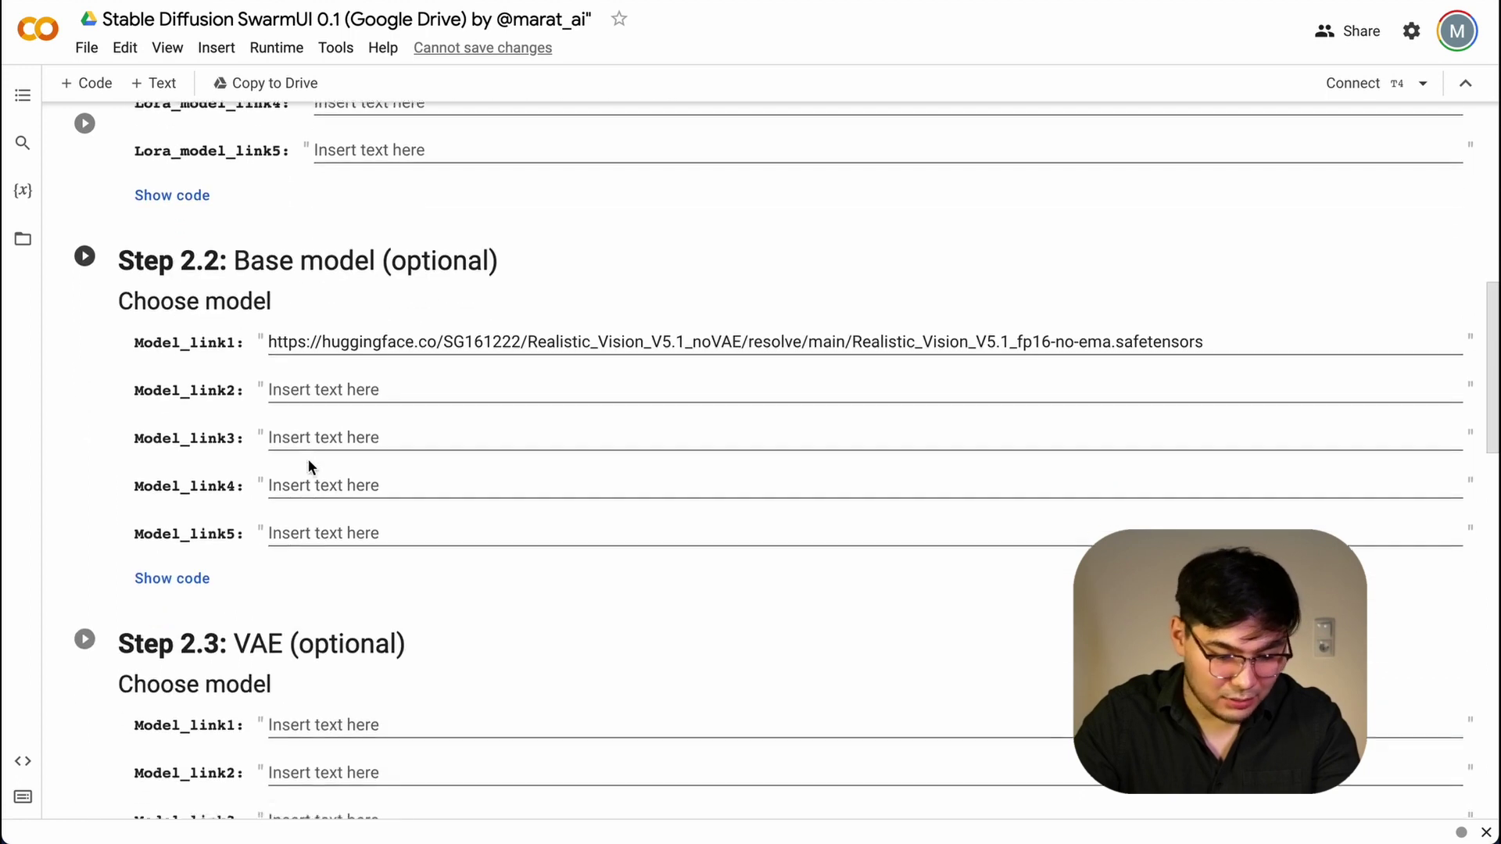
pyautogui.scroll(-3, 353, 578)
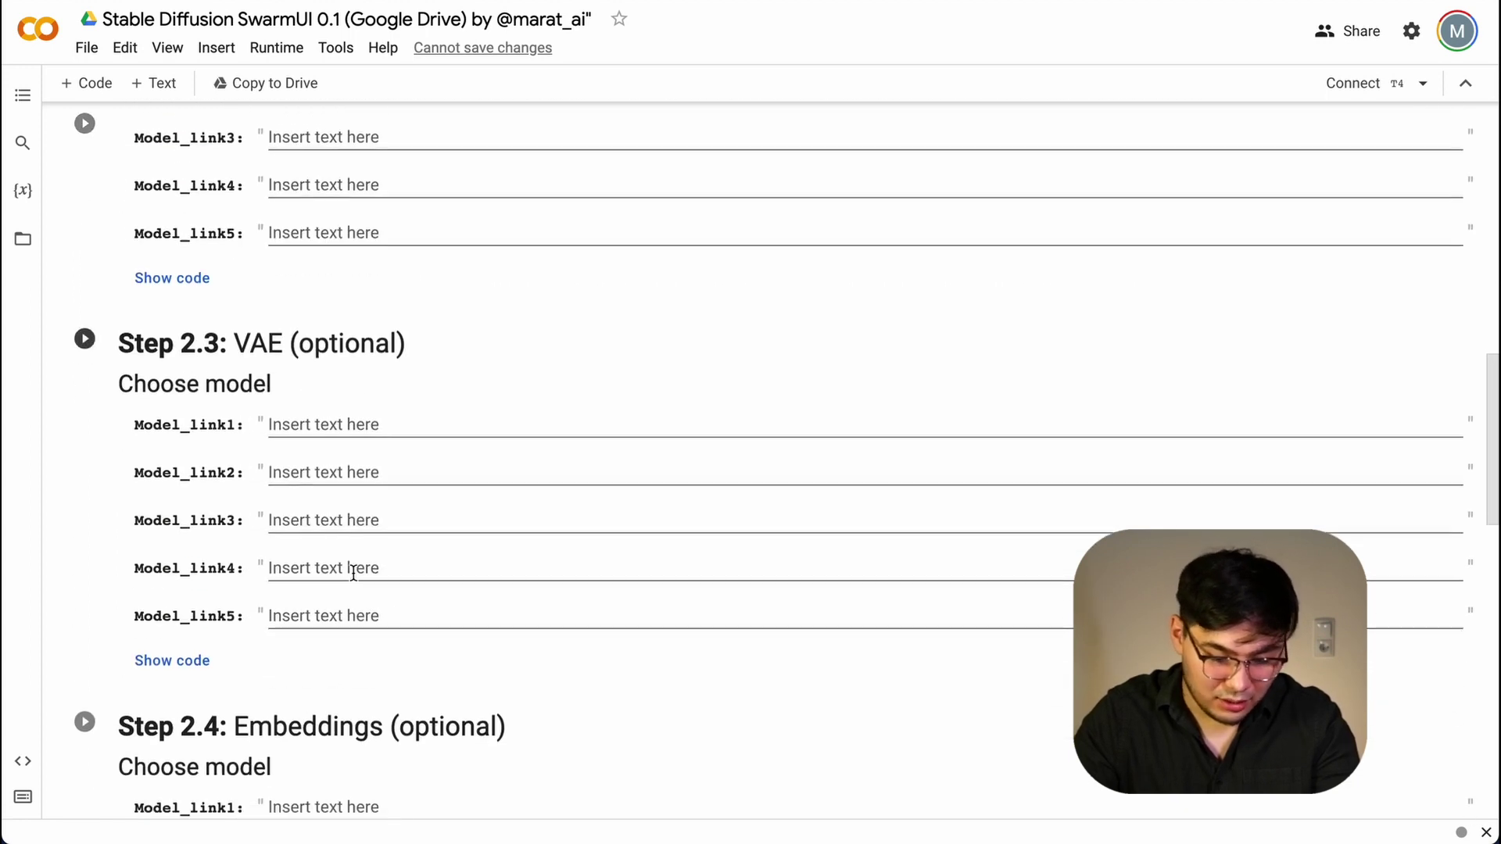
pyautogui.scroll(-2, 353, 575)
pyautogui.scroll(-5, 353, 574)
pyautogui.scroll(-1, 353, 574)
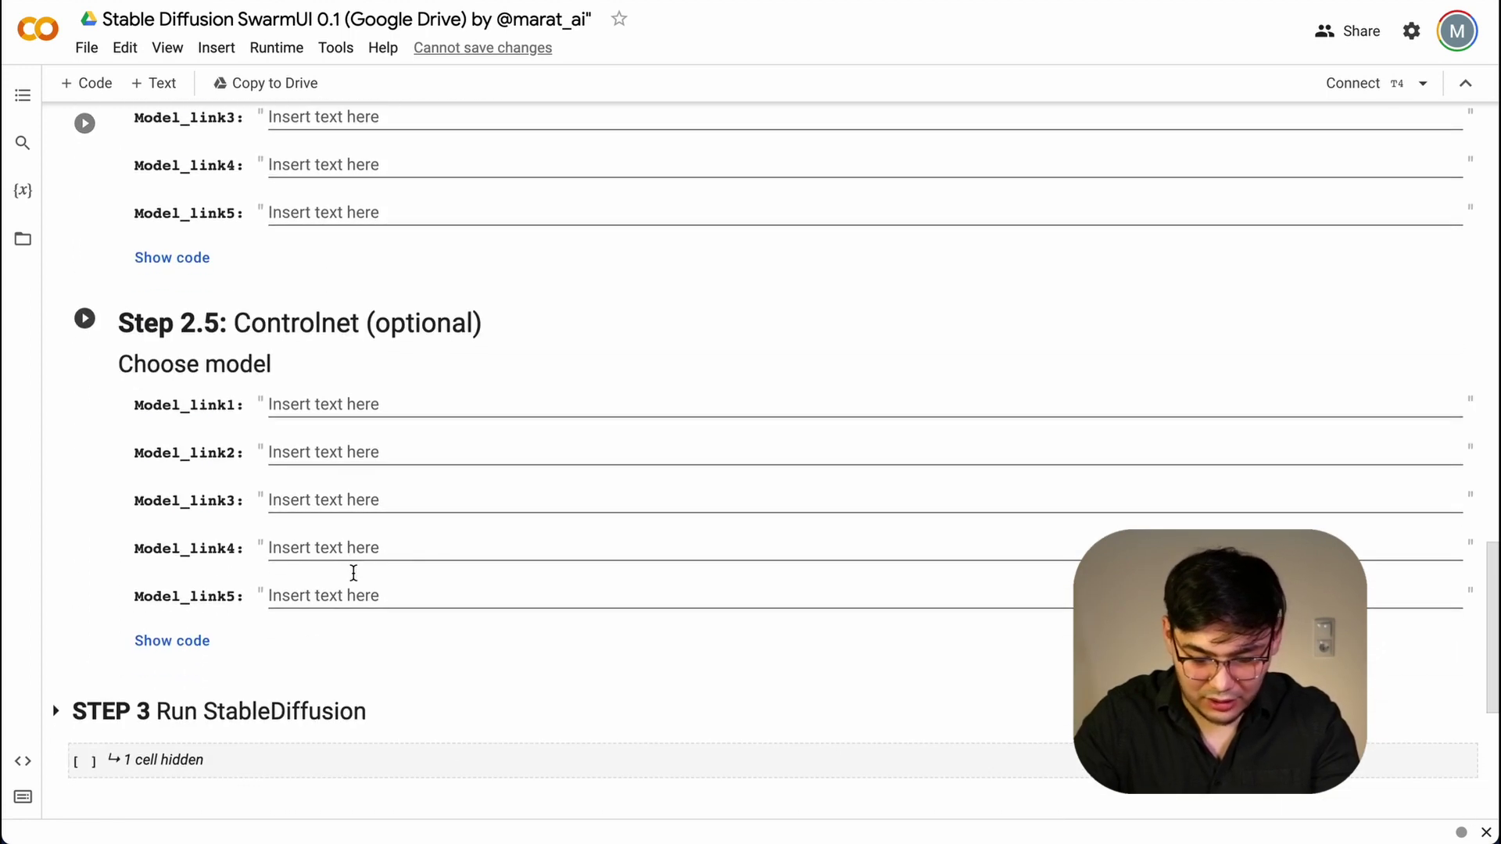
pyautogui.scroll(-2, 353, 573)
pyautogui.scroll(6, 353, 579)
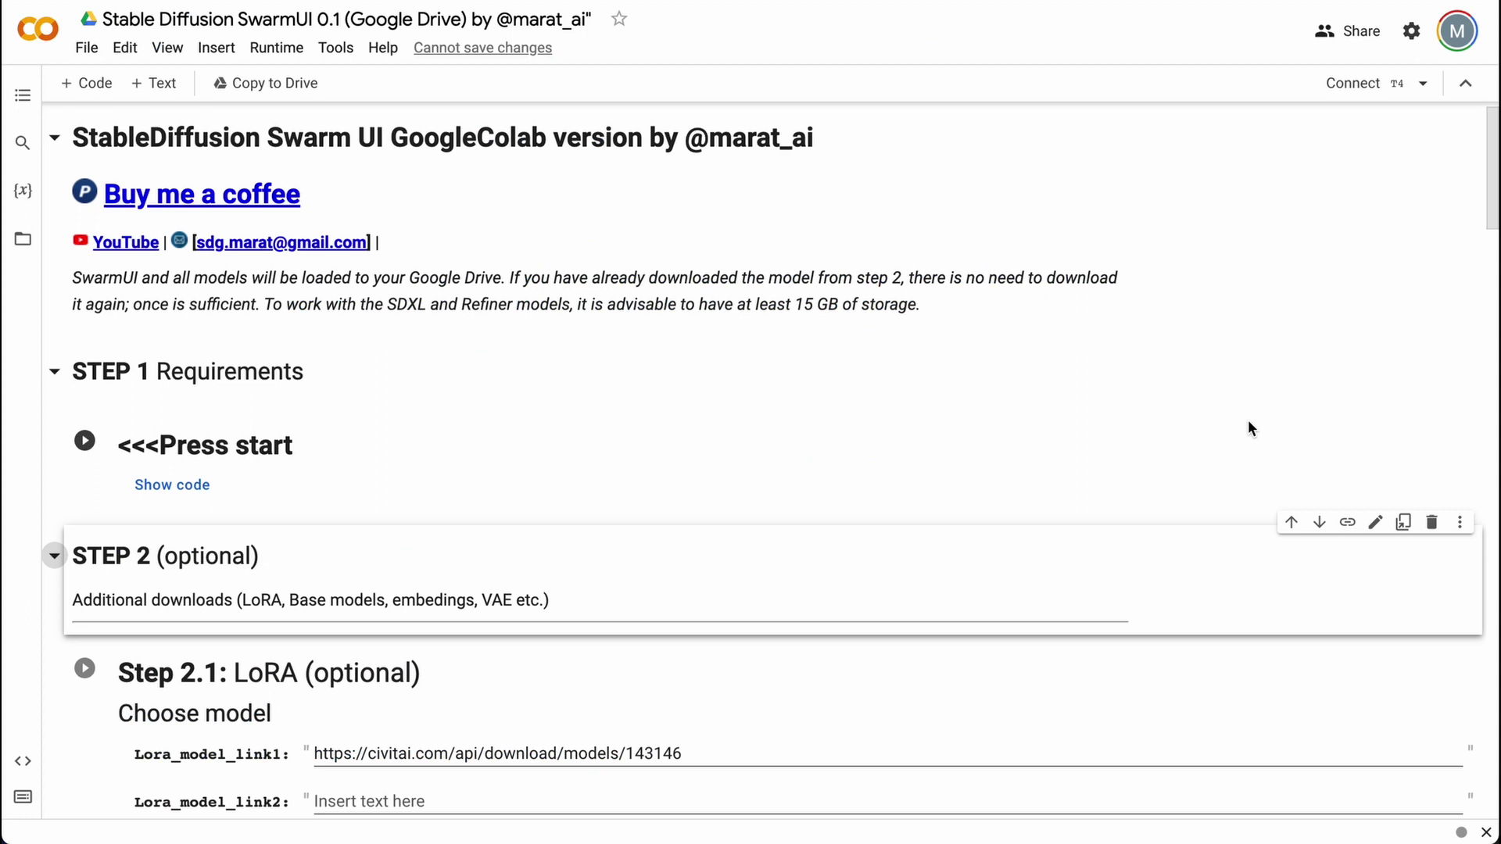
pyautogui.scroll(-1, 1248, 429)
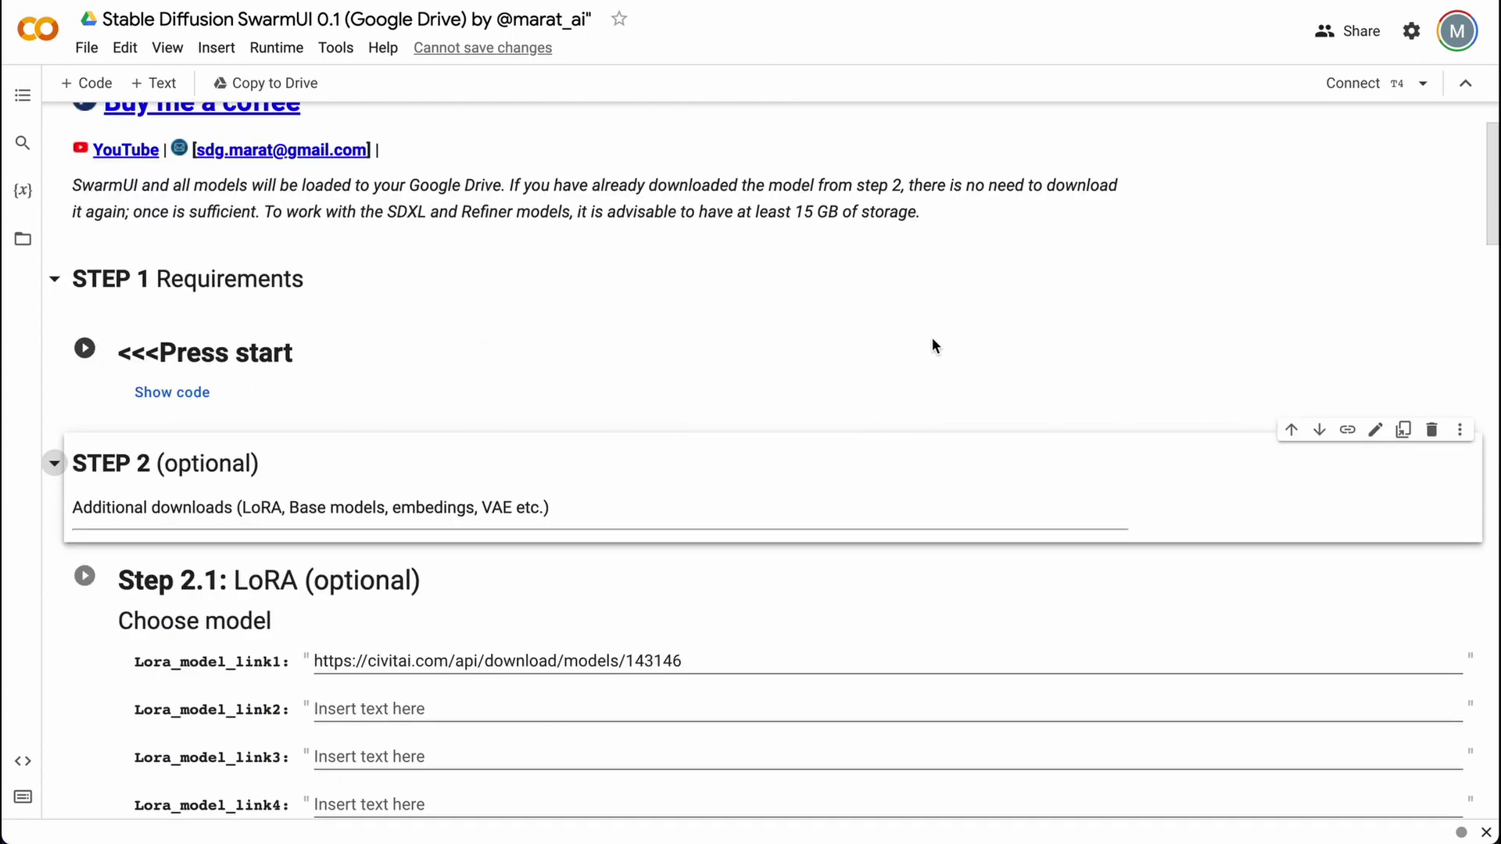
# Run the STEP 1 cell, accept the unverified-author warning, and connect Google Drive.
pyautogui.click(85, 344)
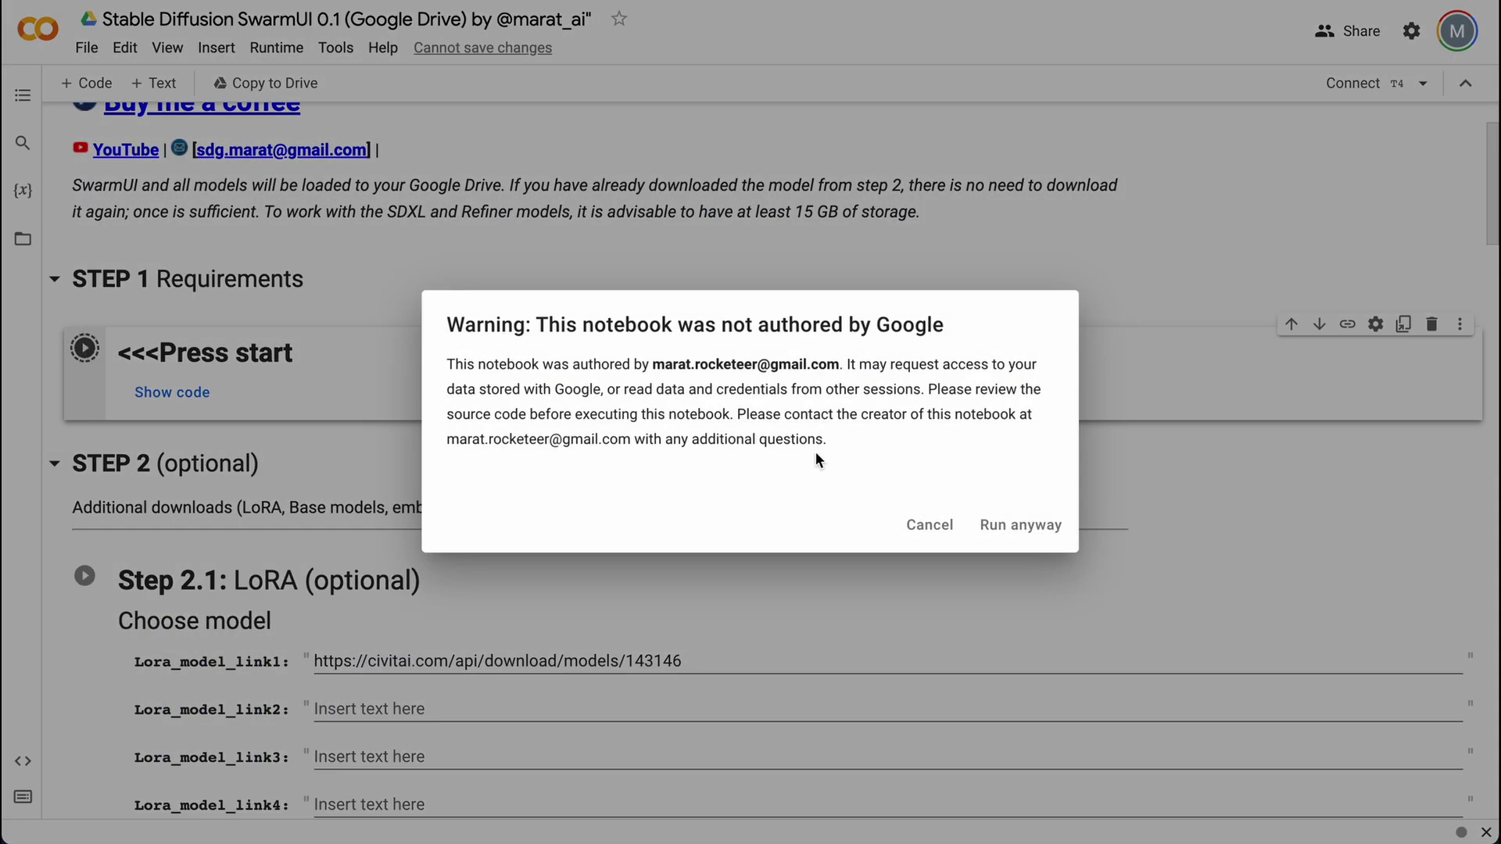
pyautogui.click(1030, 535)
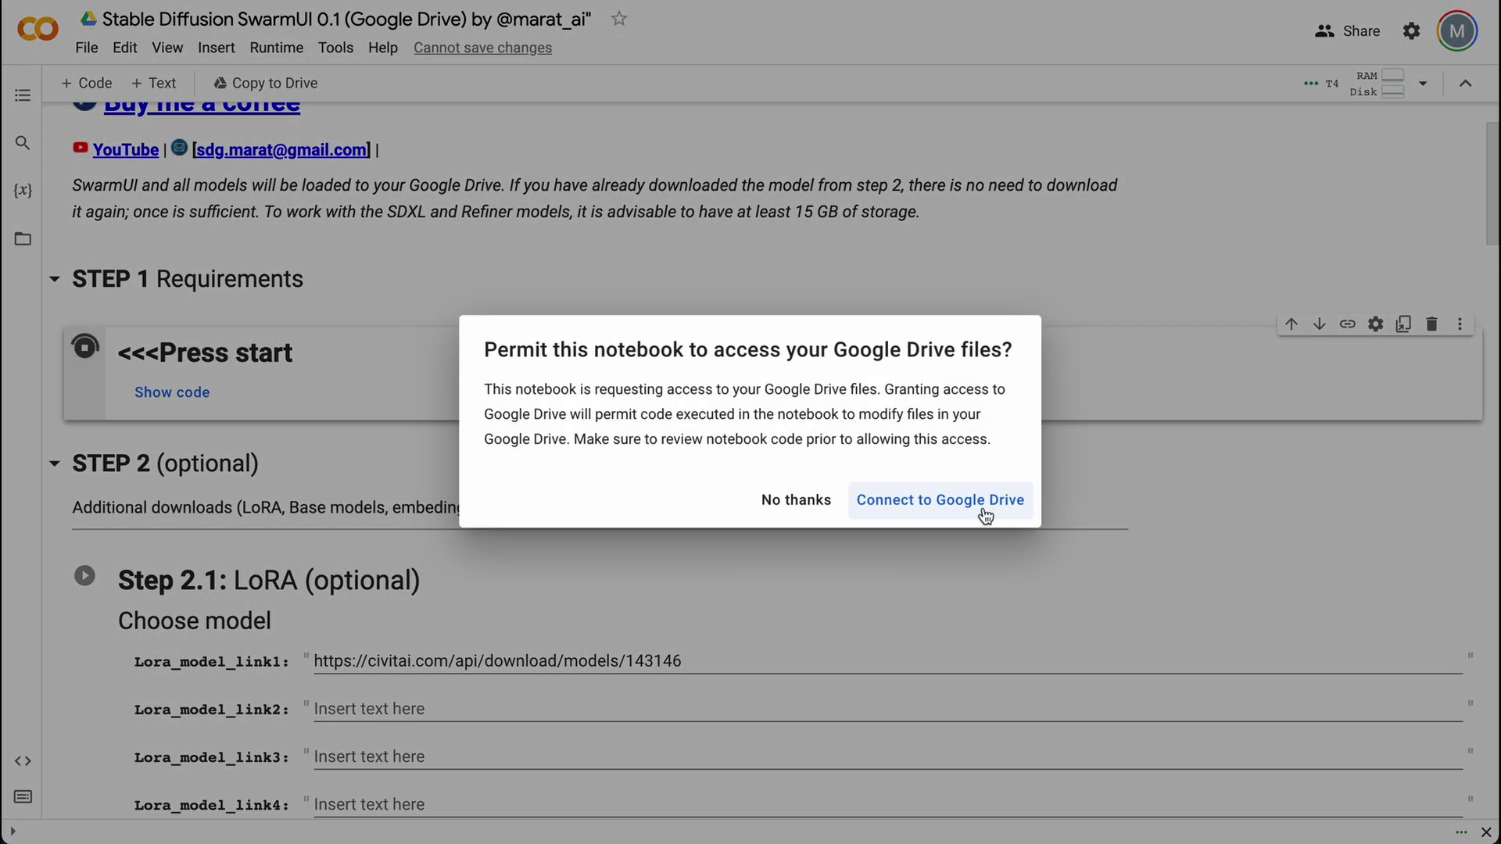
pyautogui.click(938, 499)
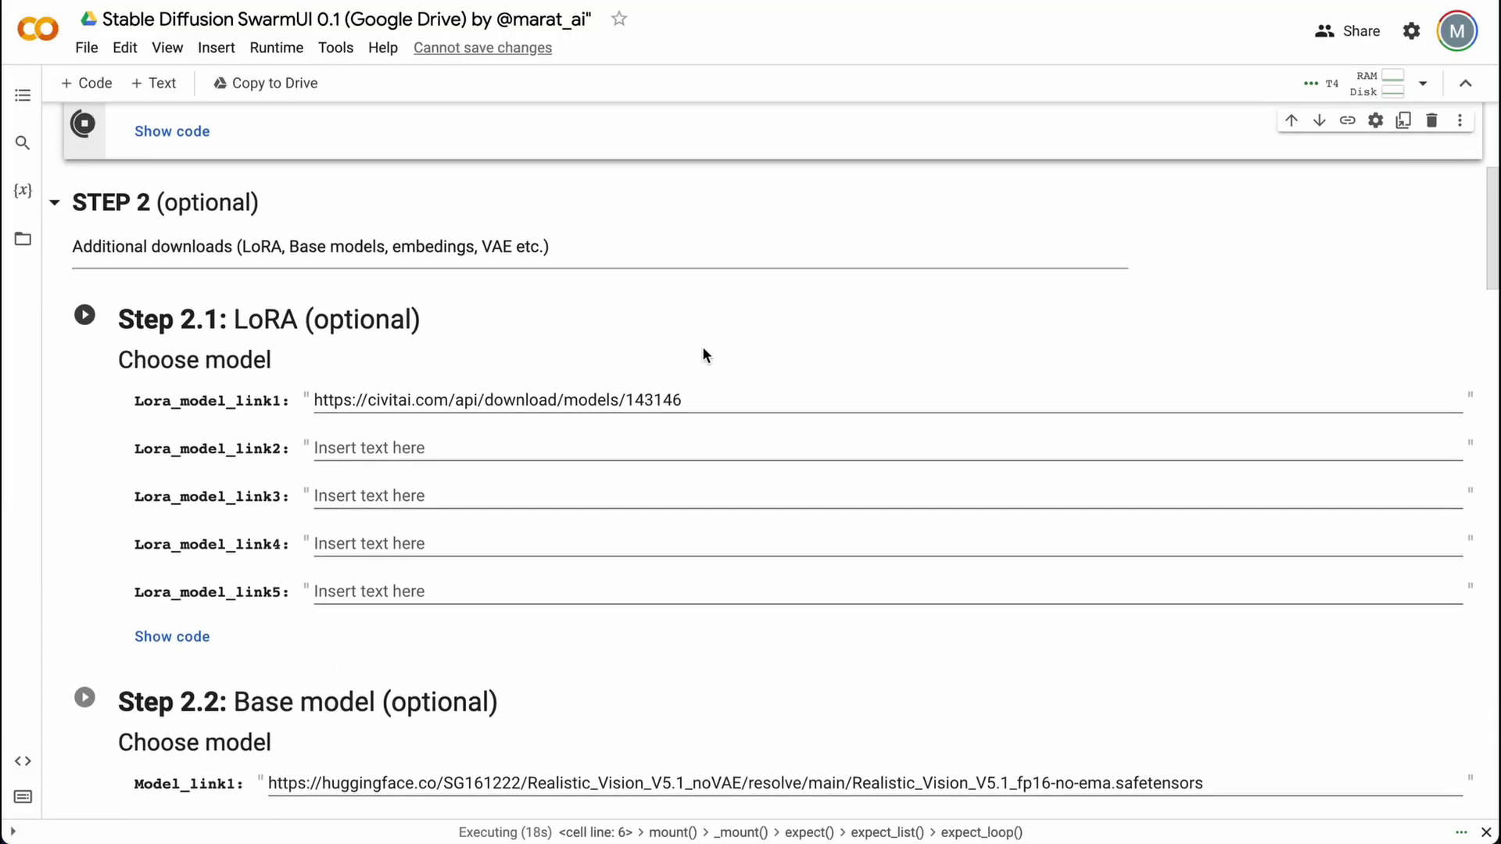
pyautogui.scroll(-2, 703, 348)
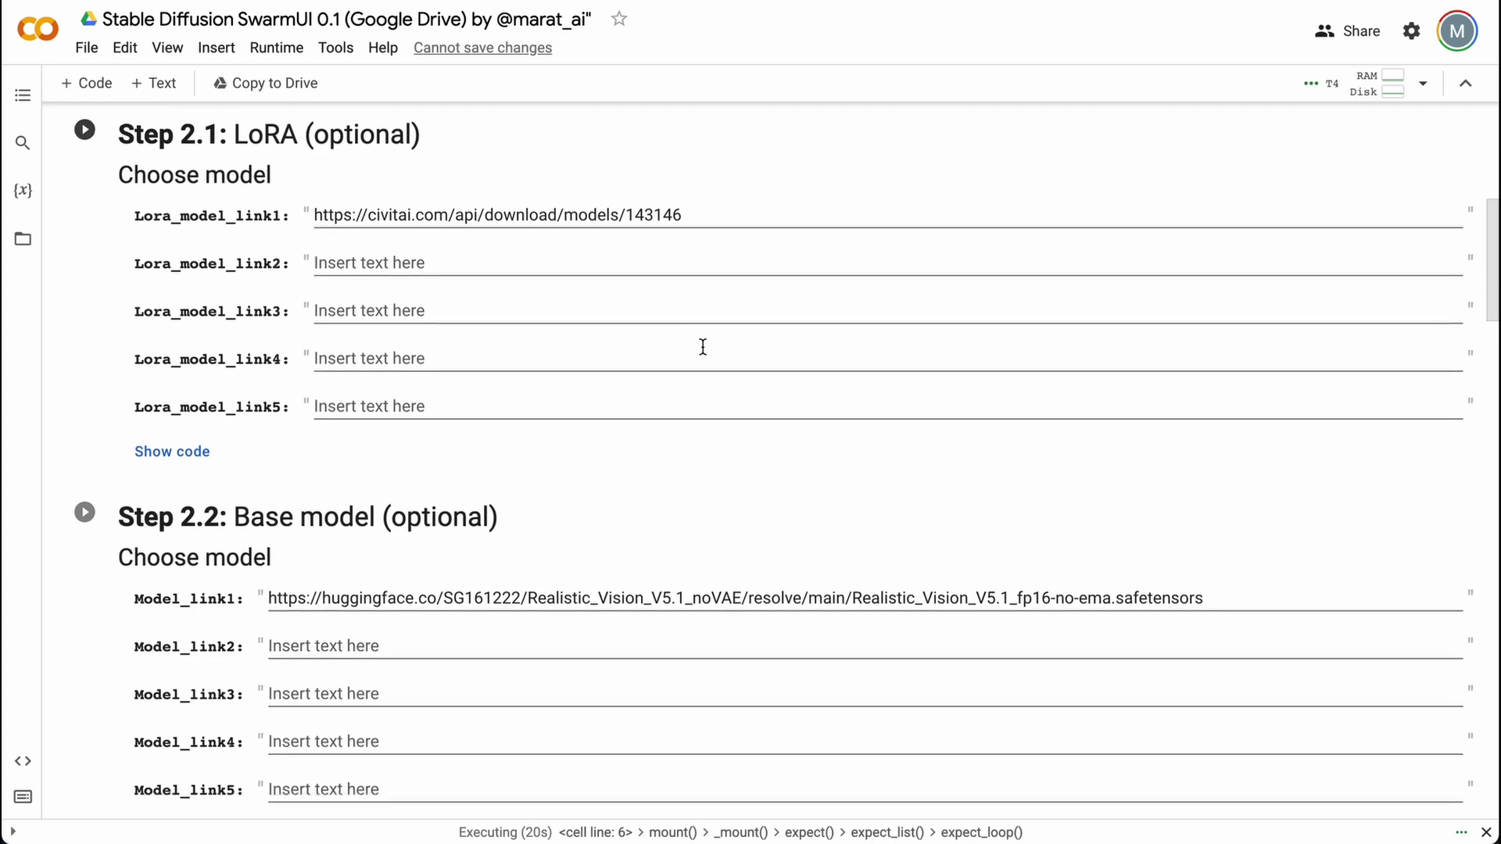
pyautogui.scroll(-5, 703, 346)
pyautogui.scroll(5, 703, 346)
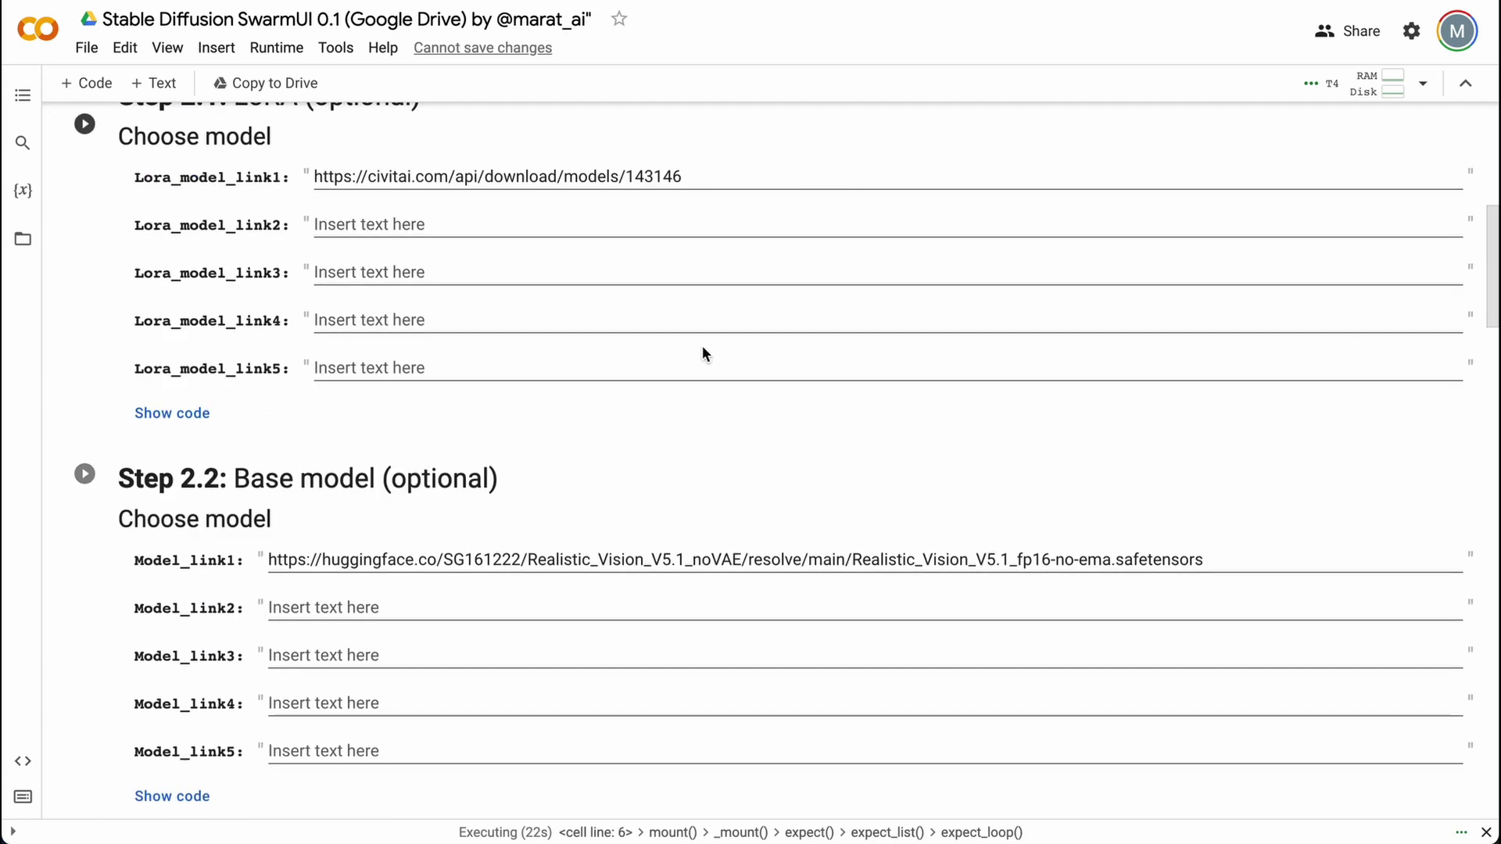
pyautogui.scroll(1, 703, 353)
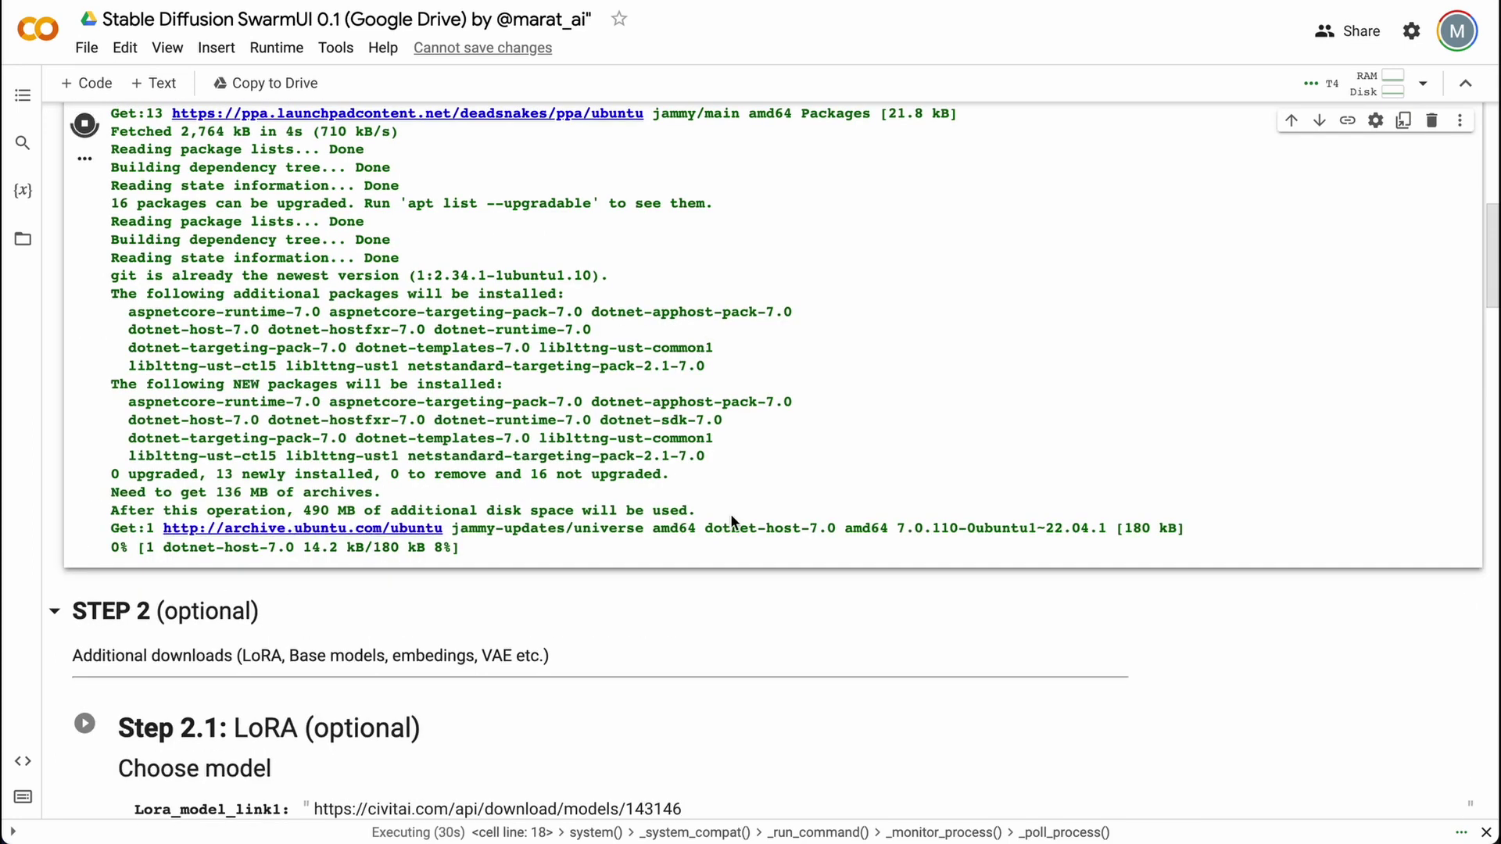
pyautogui.scroll(-2, 730, 515)
pyautogui.scroll(-1, 730, 514)
pyautogui.scroll(-3, 705, 613)
pyautogui.scroll(-2, 704, 613)
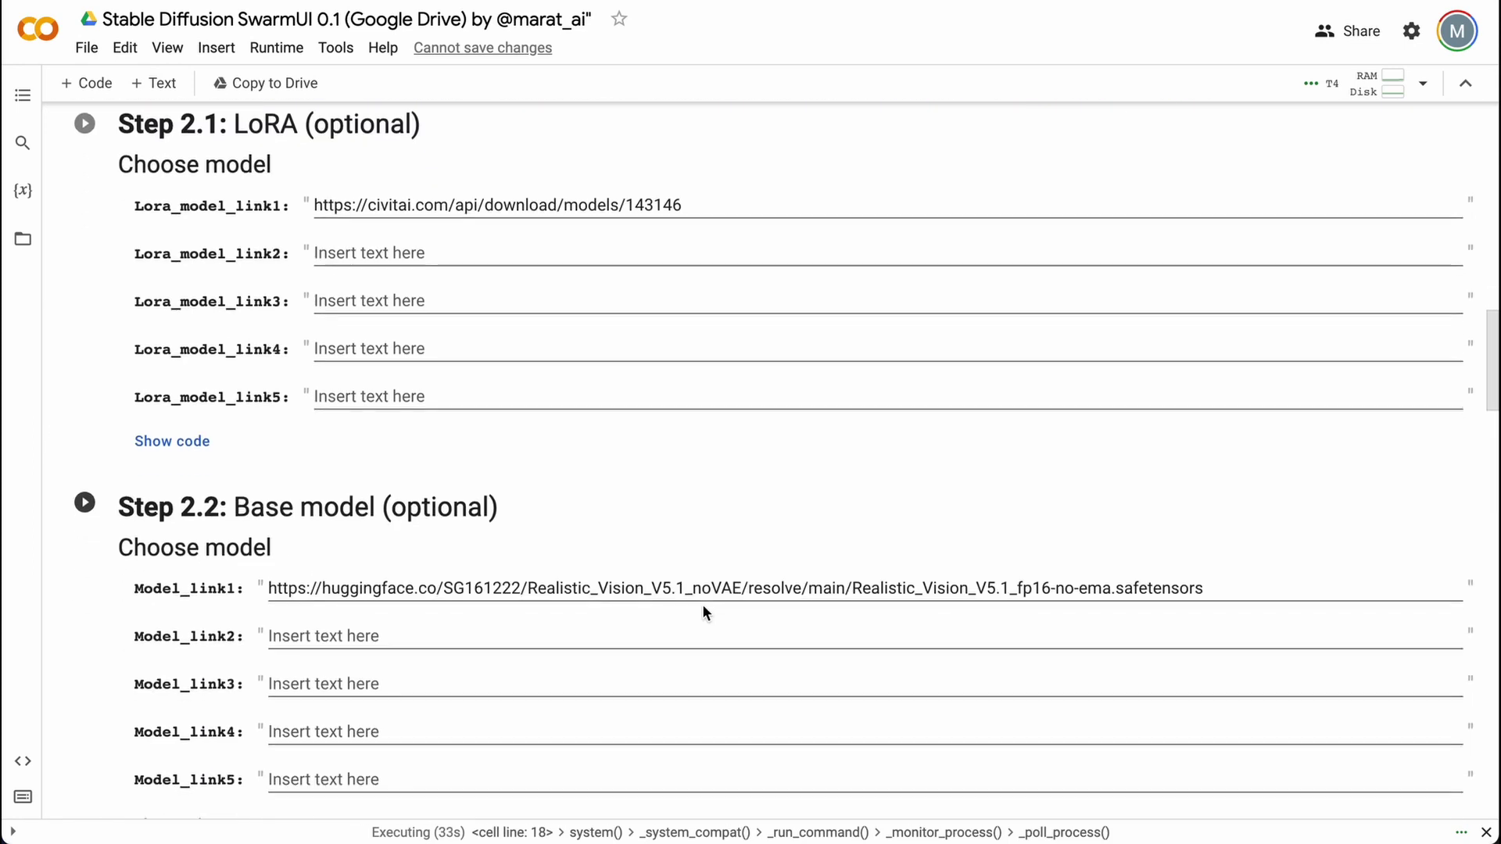
pyautogui.scroll(-1, 319, 598)
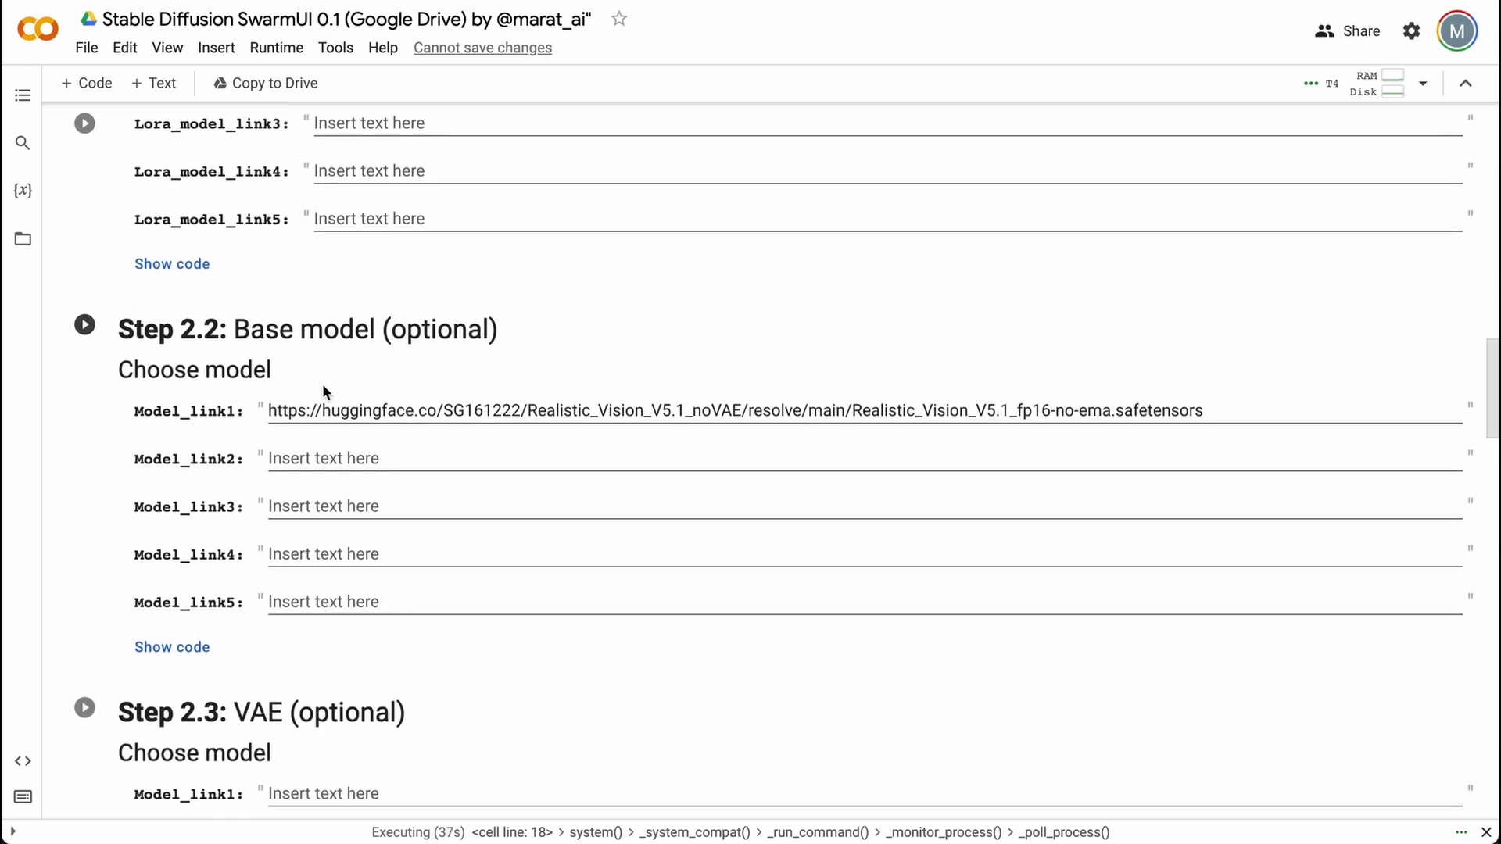
# Run the Step 2.2 Realistic Vision download cell, then the STEP 3 cell to launch SwarmUI.
pyautogui.click(84, 328)
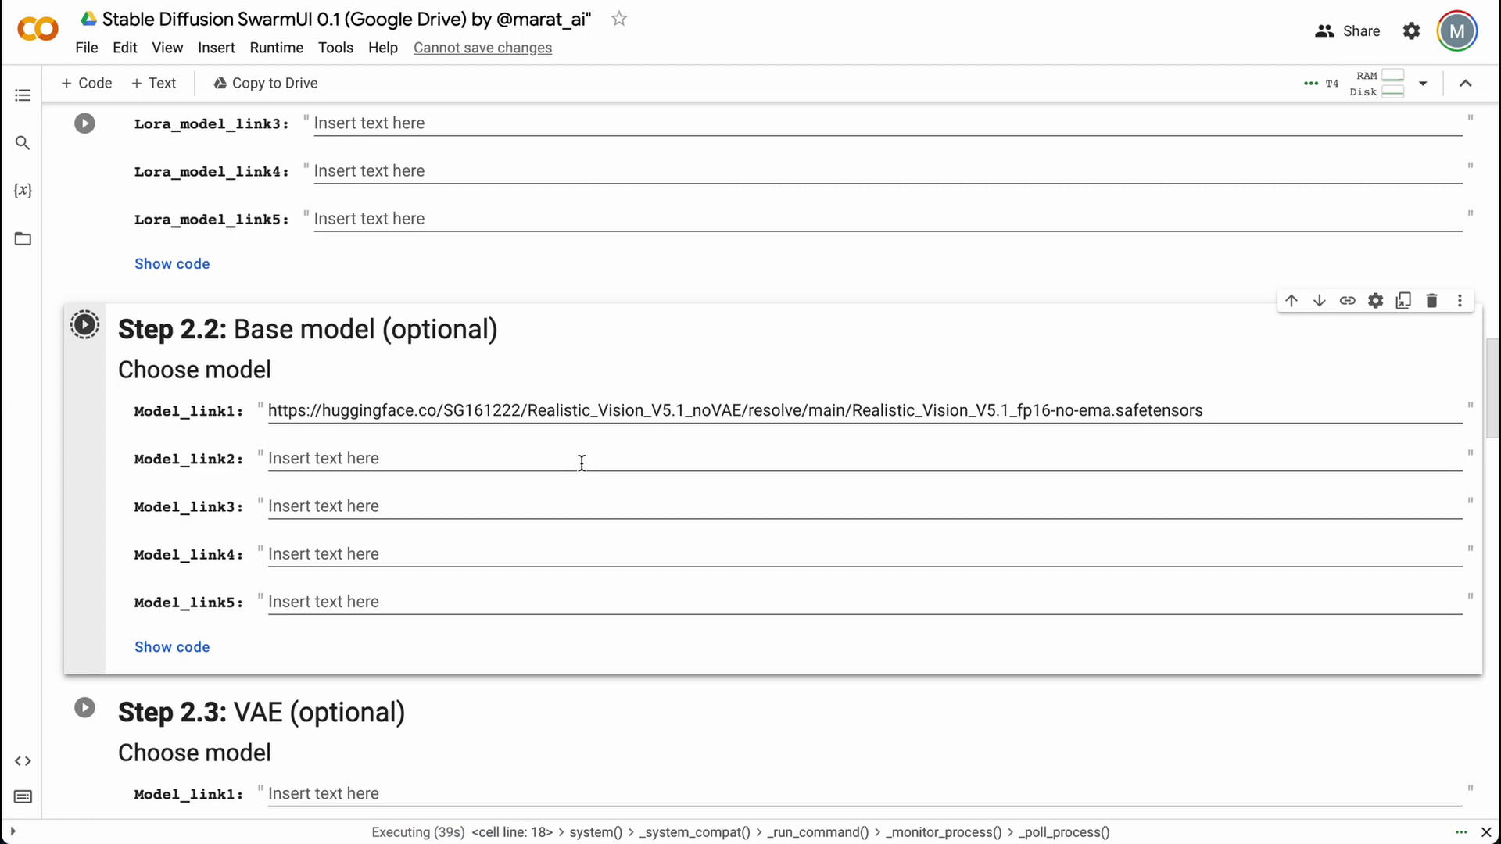
pyautogui.scroll(-1, 580, 462)
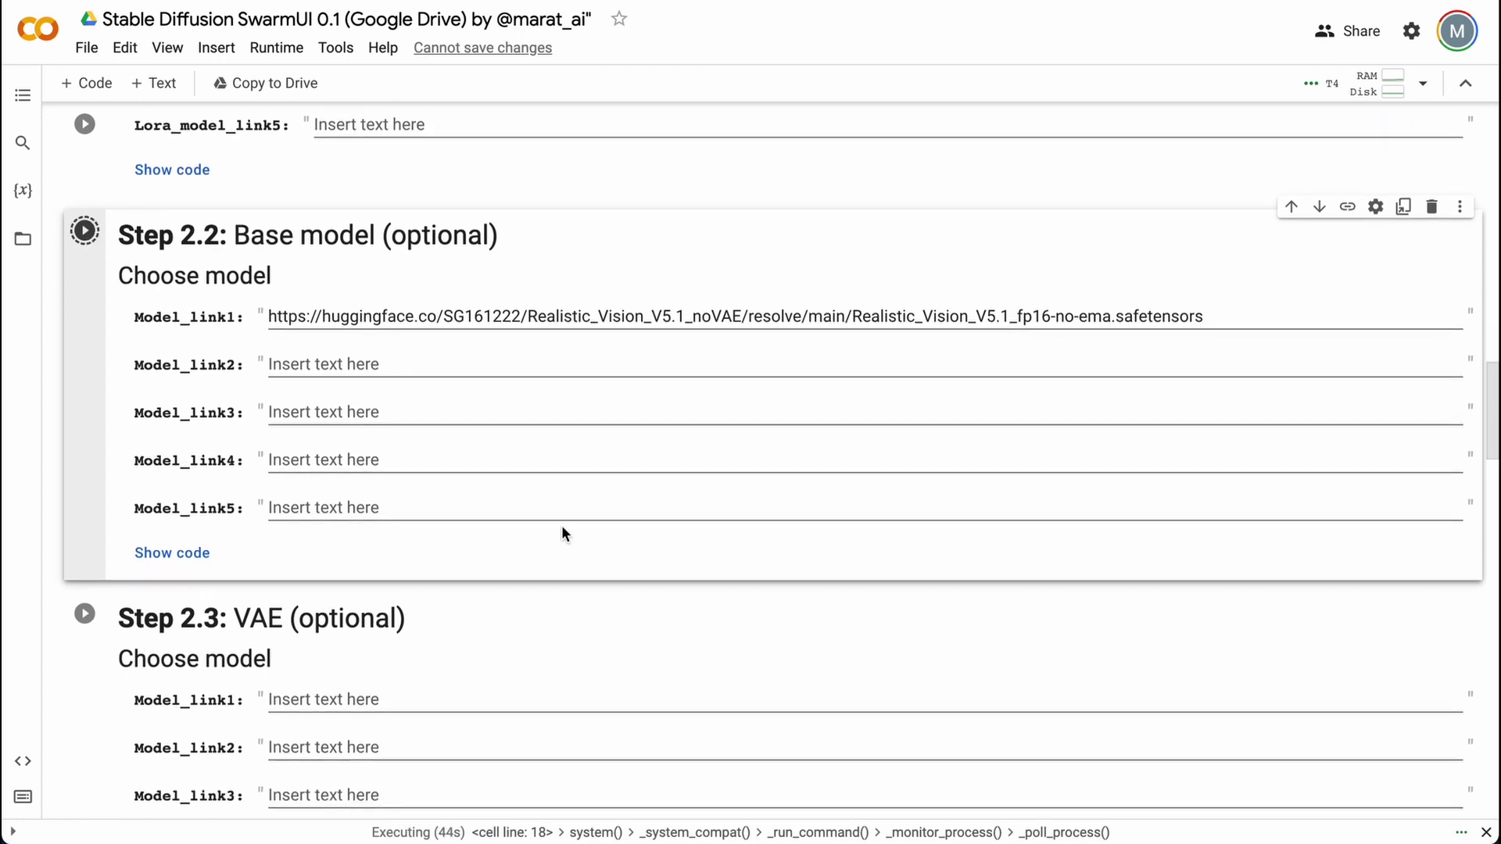
pyautogui.scroll(-10, 562, 534)
pyautogui.scroll(-2, 561, 534)
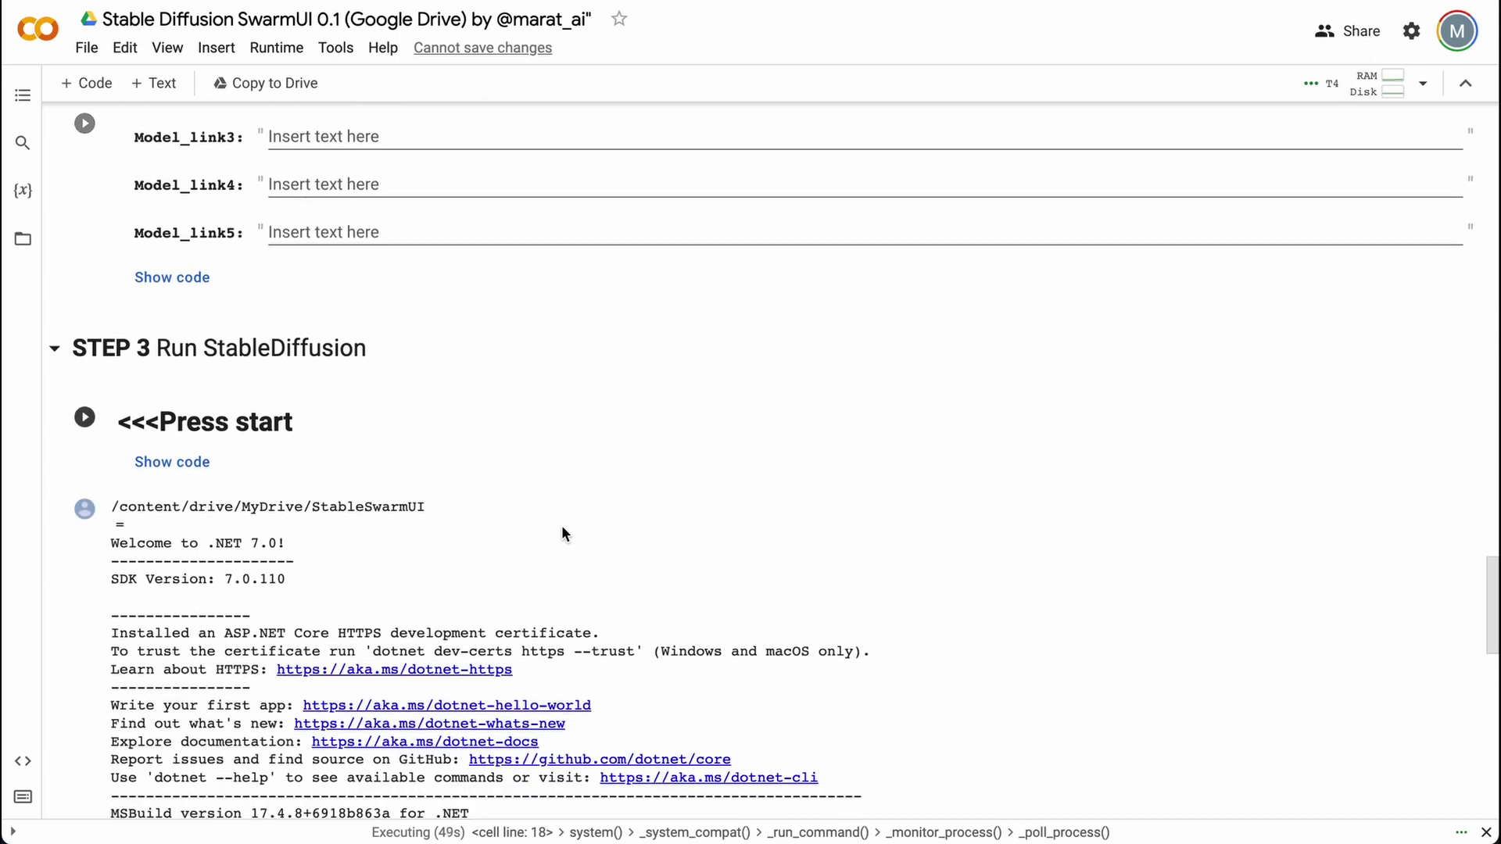
pyautogui.click(270, 543)
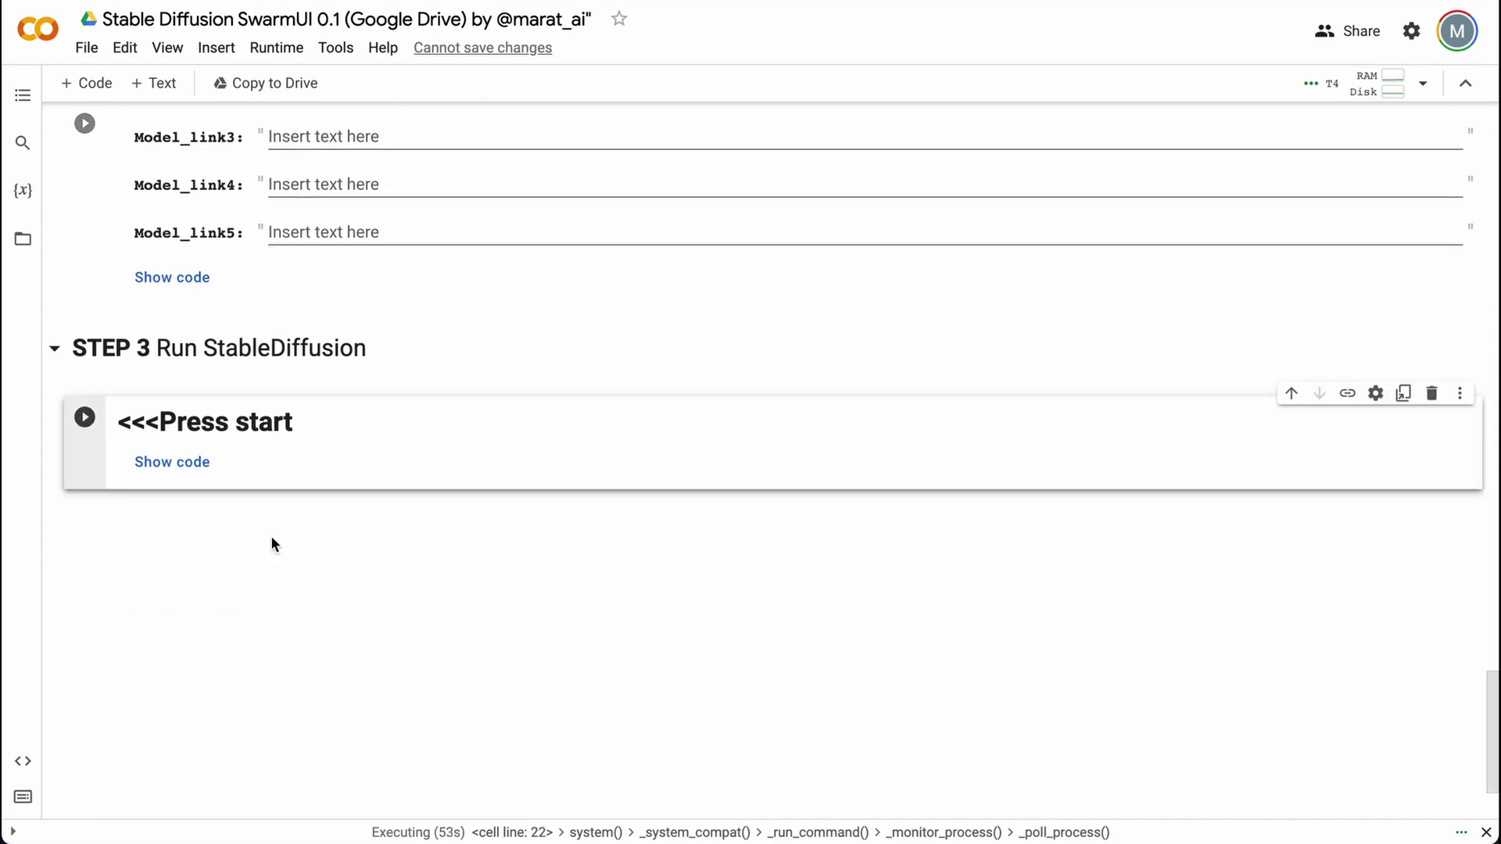
pyautogui.click(84, 420)
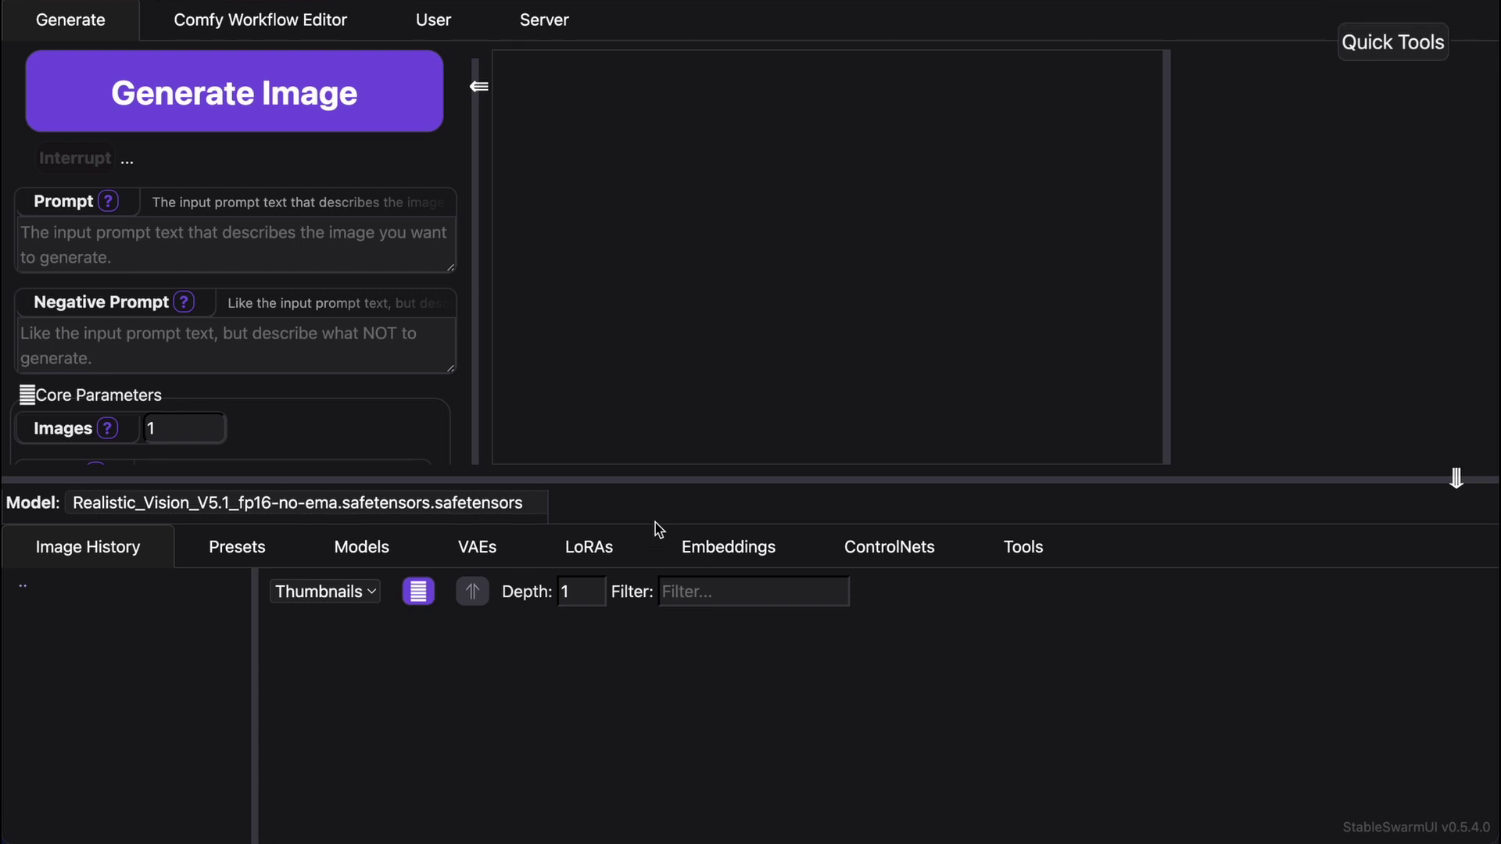
# Generate a 512x512 image from the prompt 'cat' with Realistic_Vision_V5.1 and preview it full size.
pyautogui.click(376, 244)
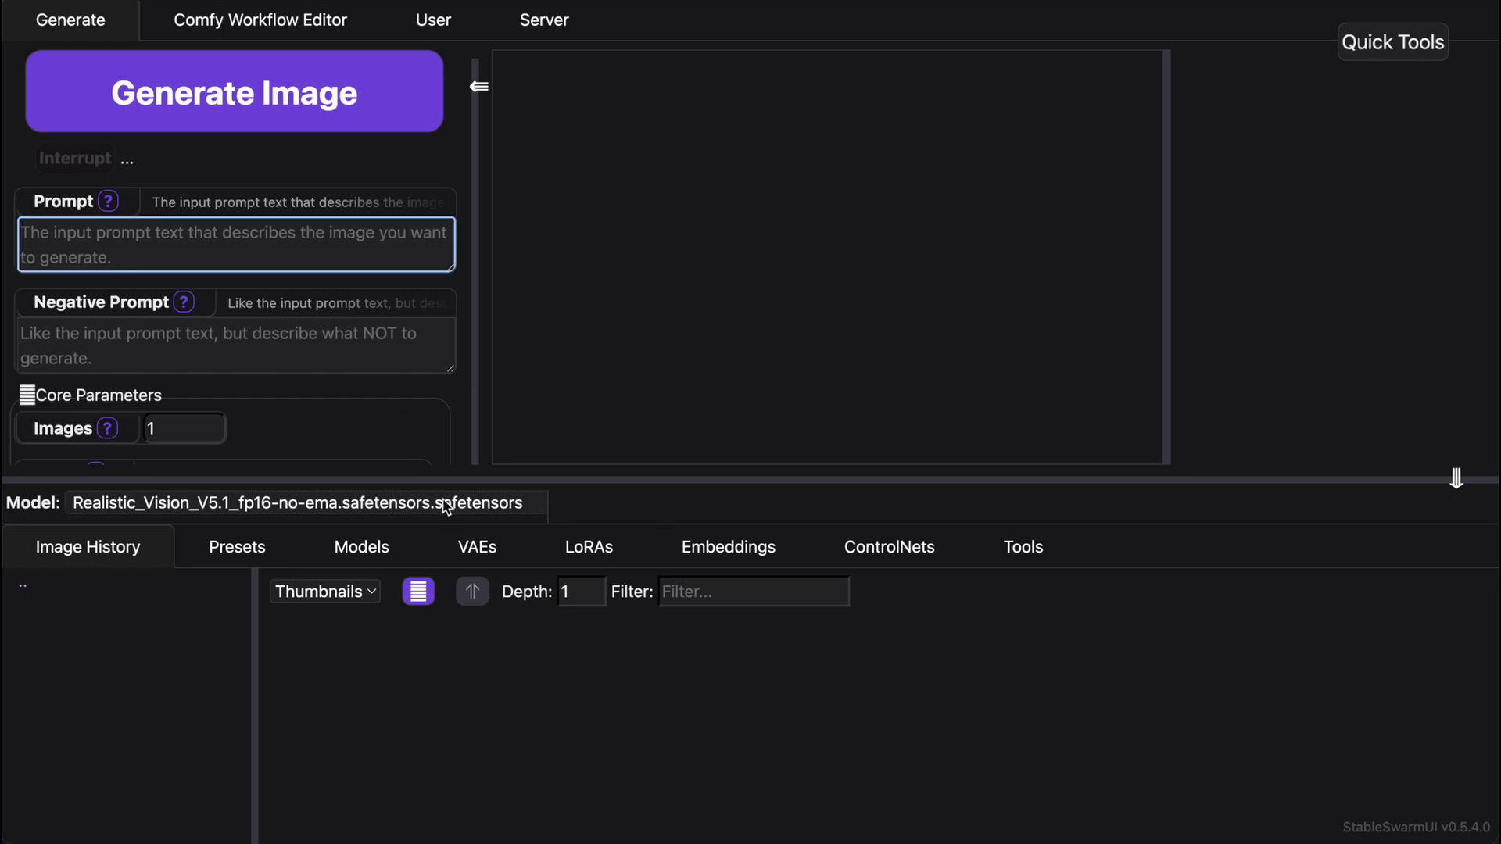
pyautogui.write('cat')
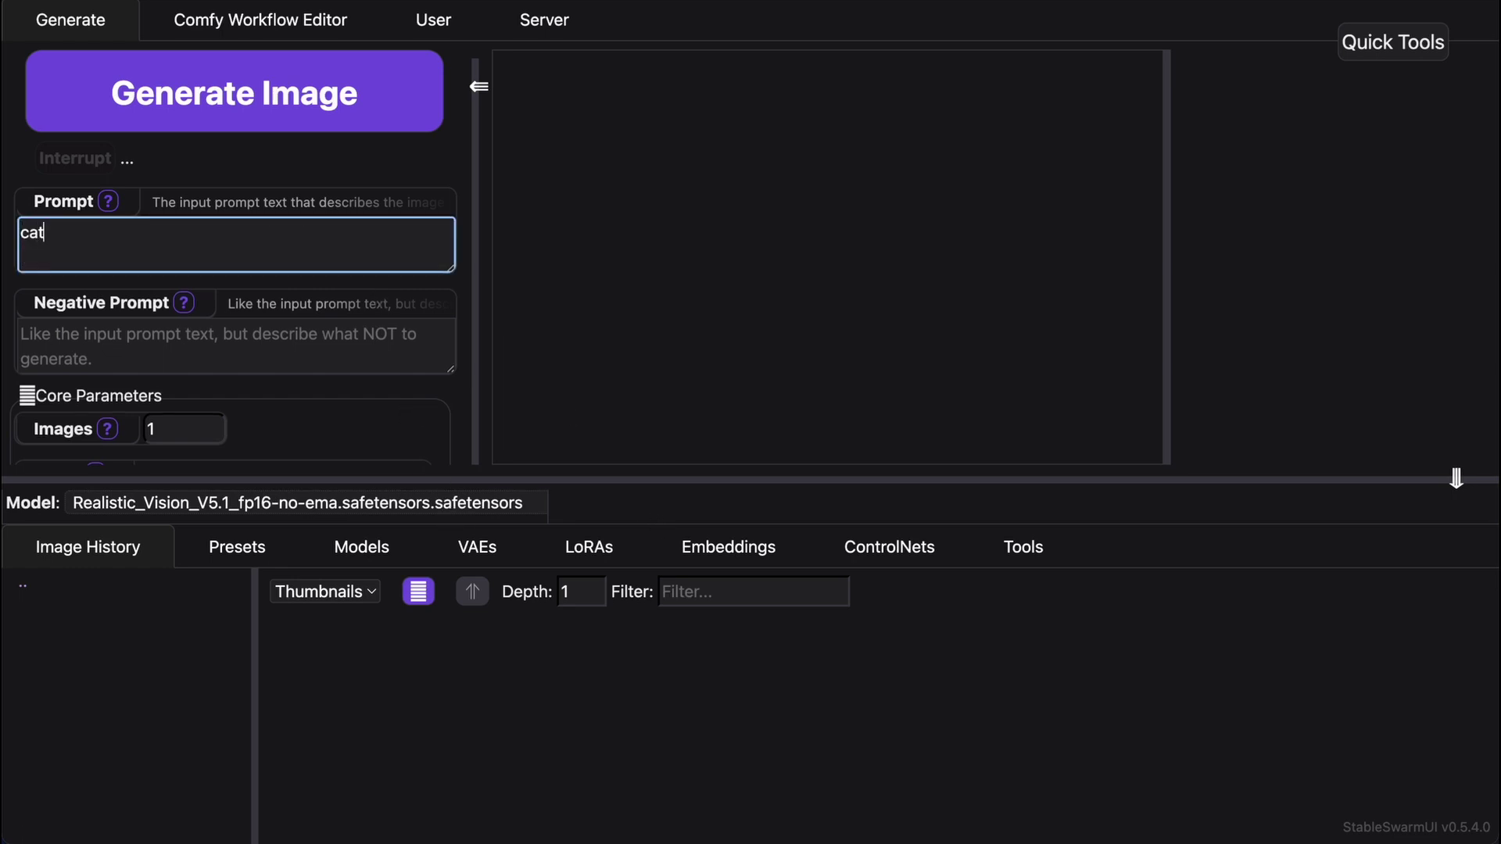
pyautogui.press('Return')
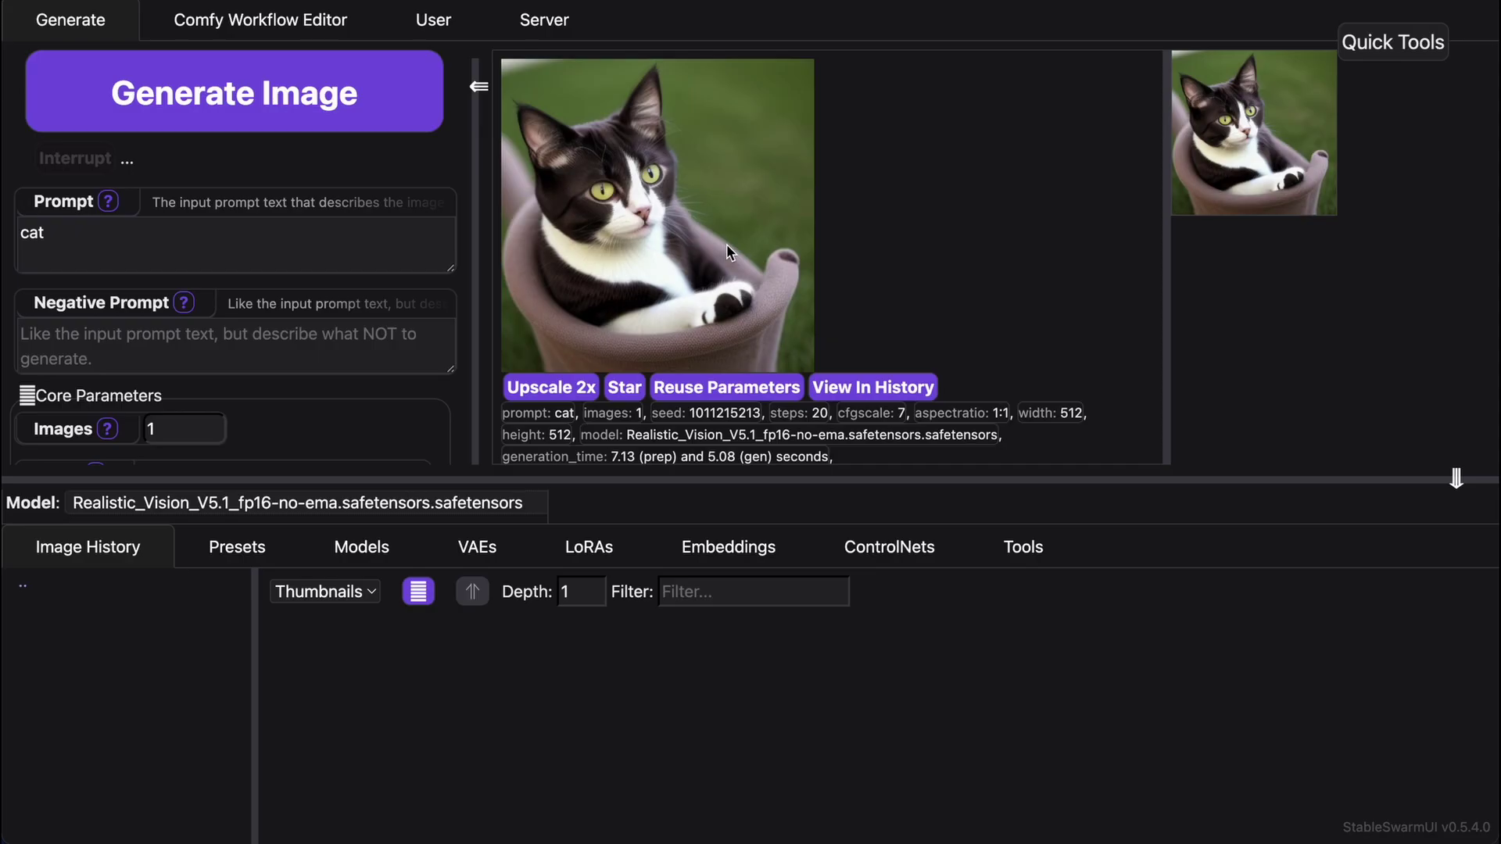
pyautogui.click(726, 244)
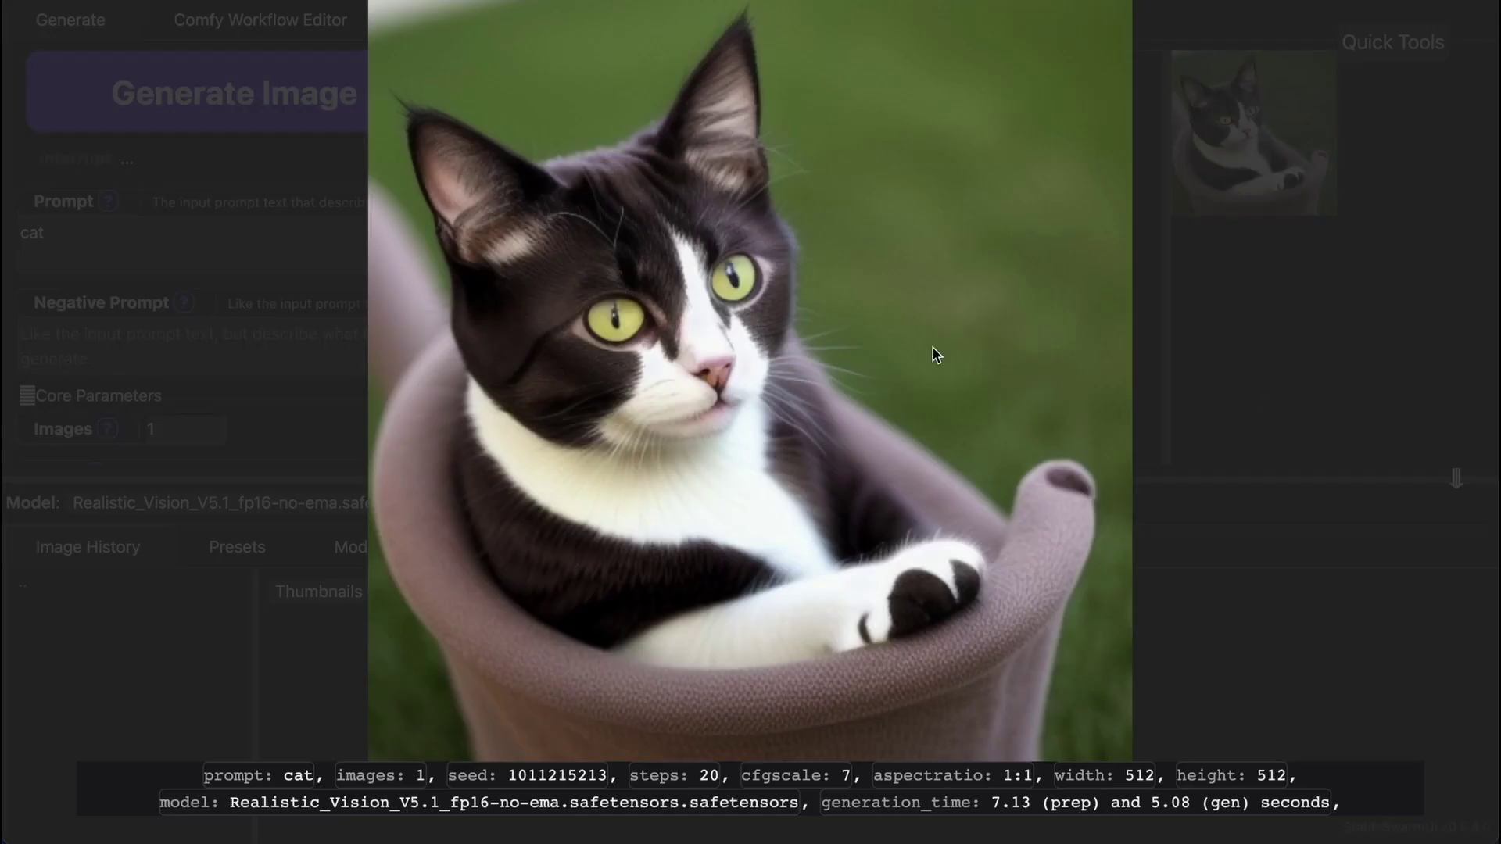
pyautogui.click(1297, 372)
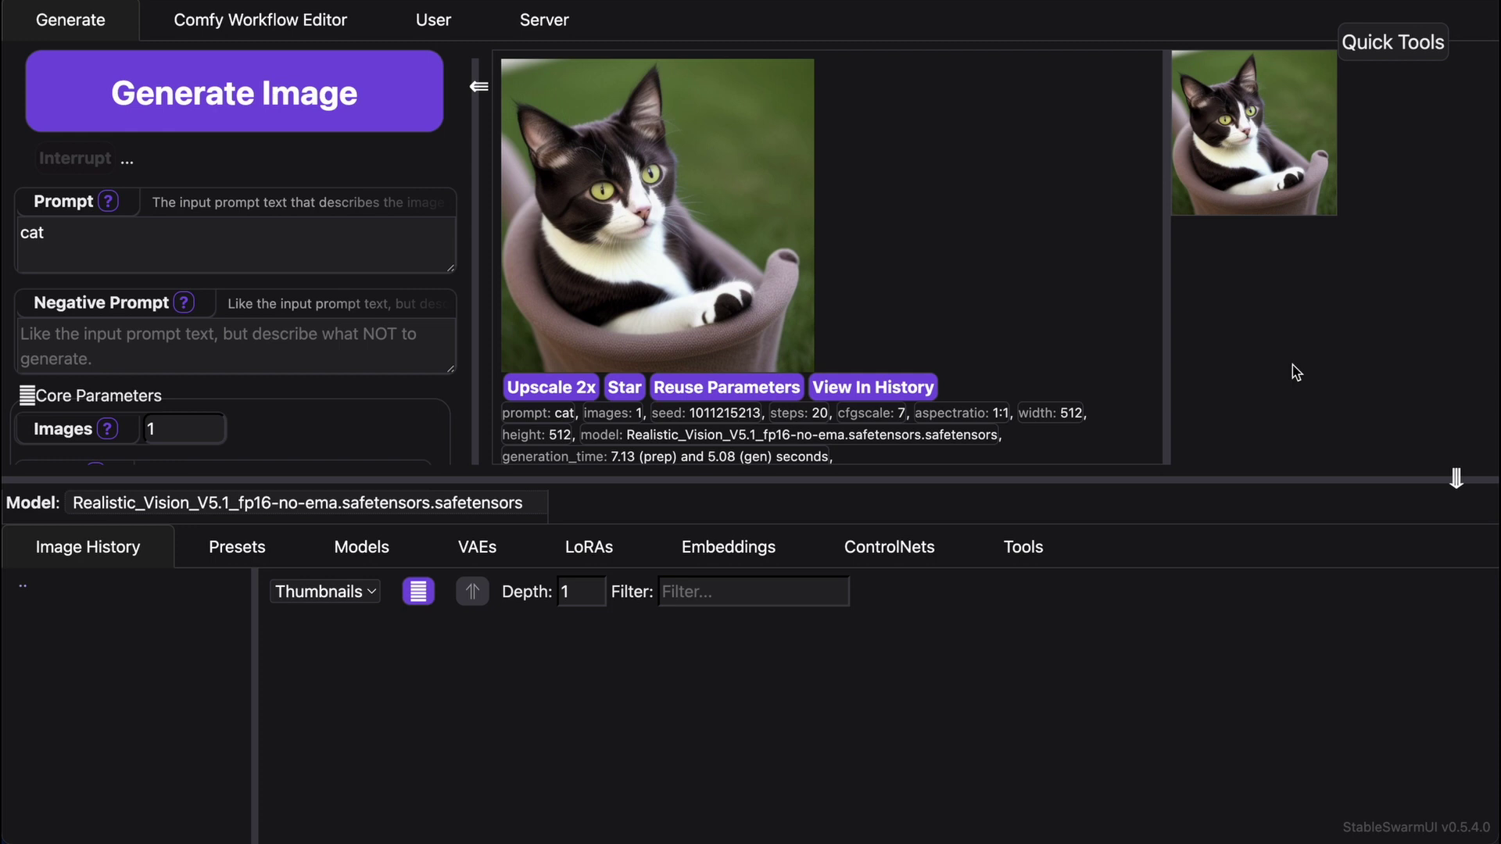